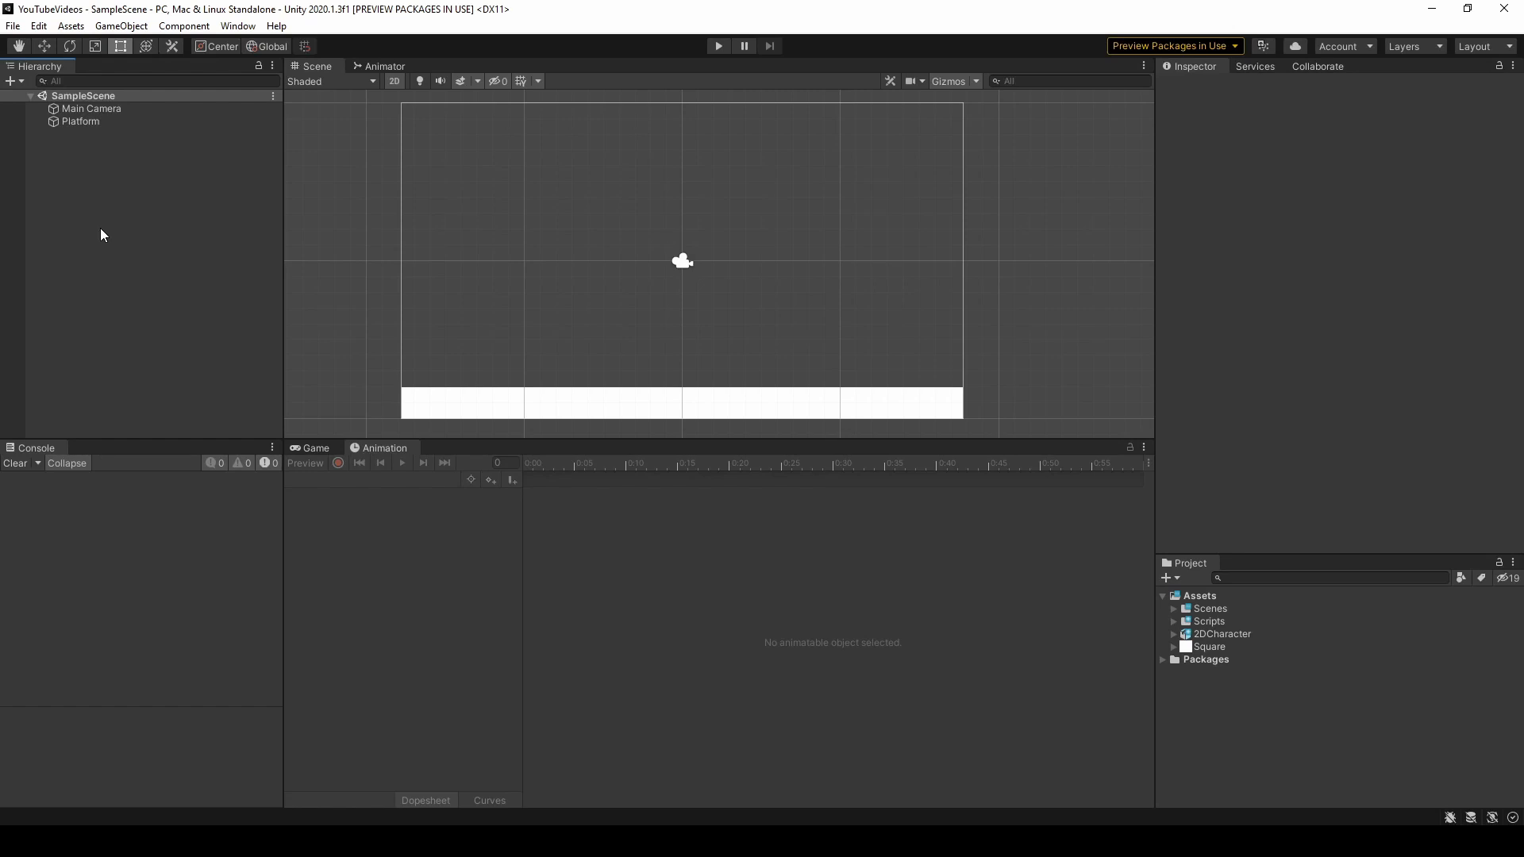
- Inspect the Platform object's Sprite Renderer and Box Collider 2D settings
click(111, 121)
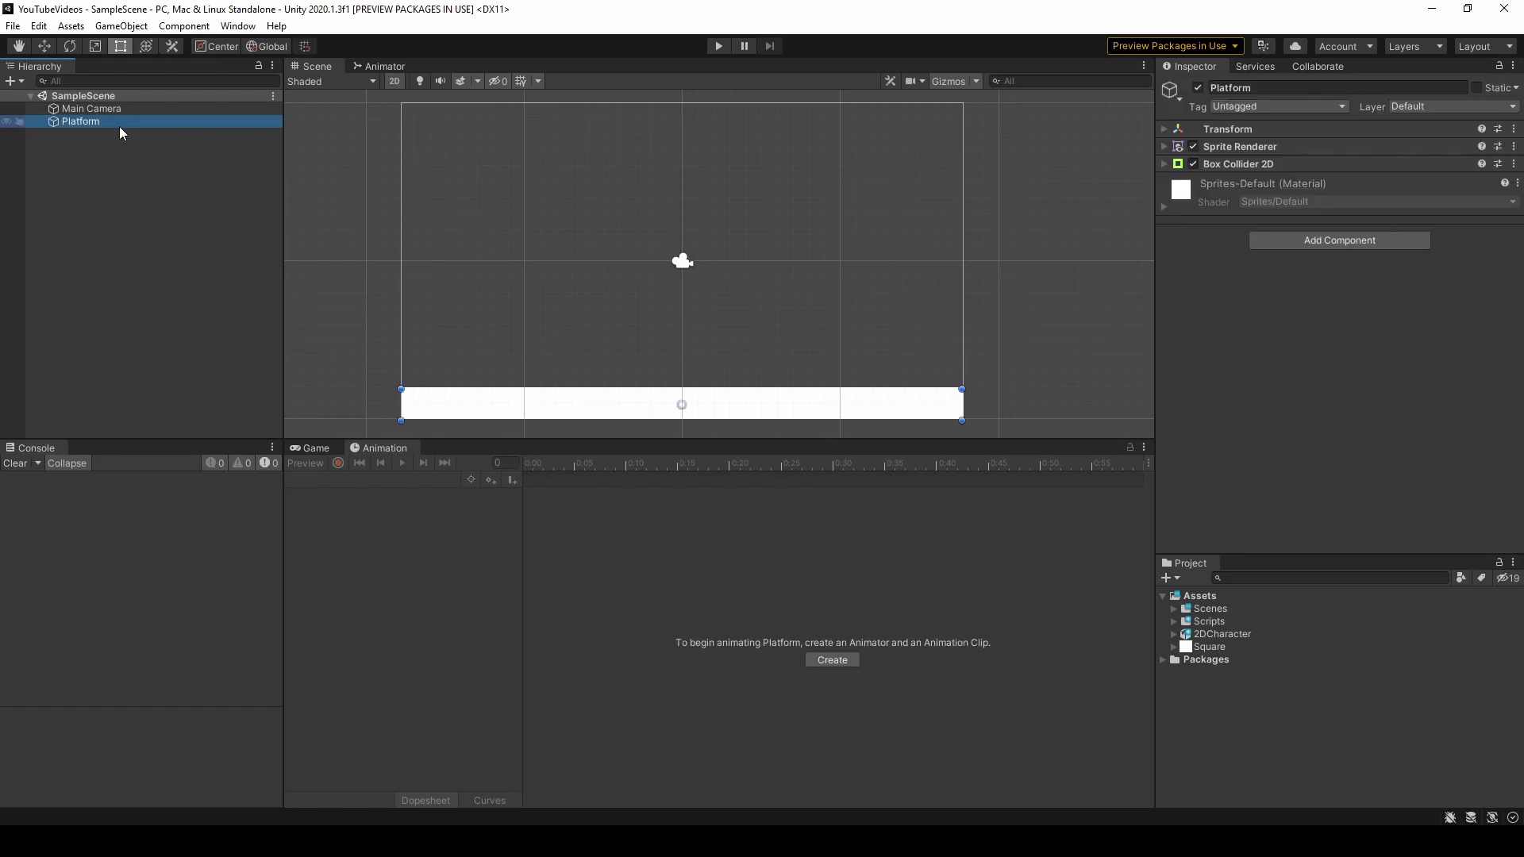
click(1163, 146)
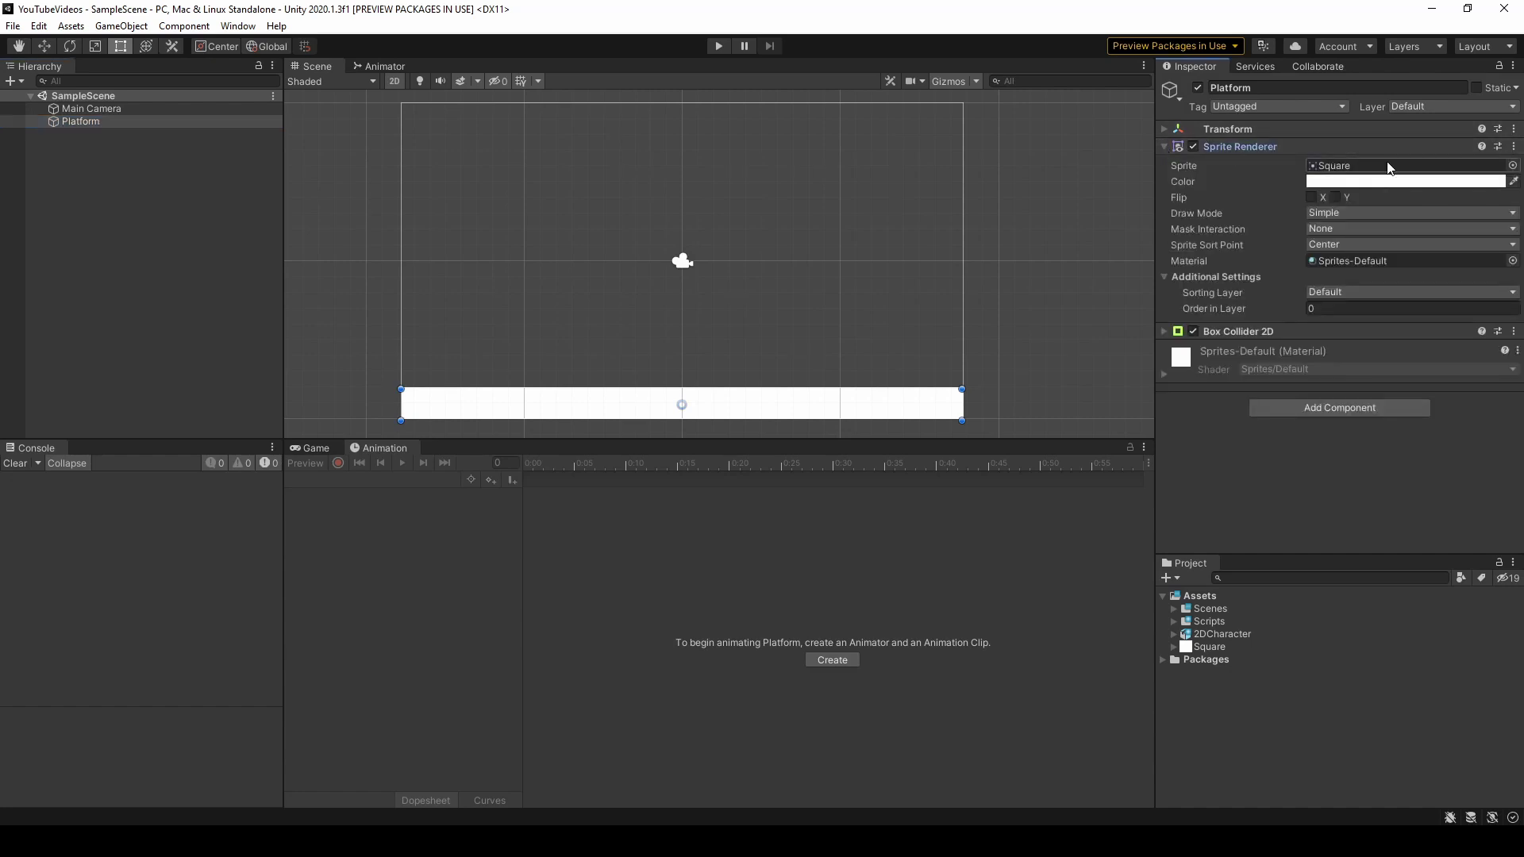
click(1163, 148)
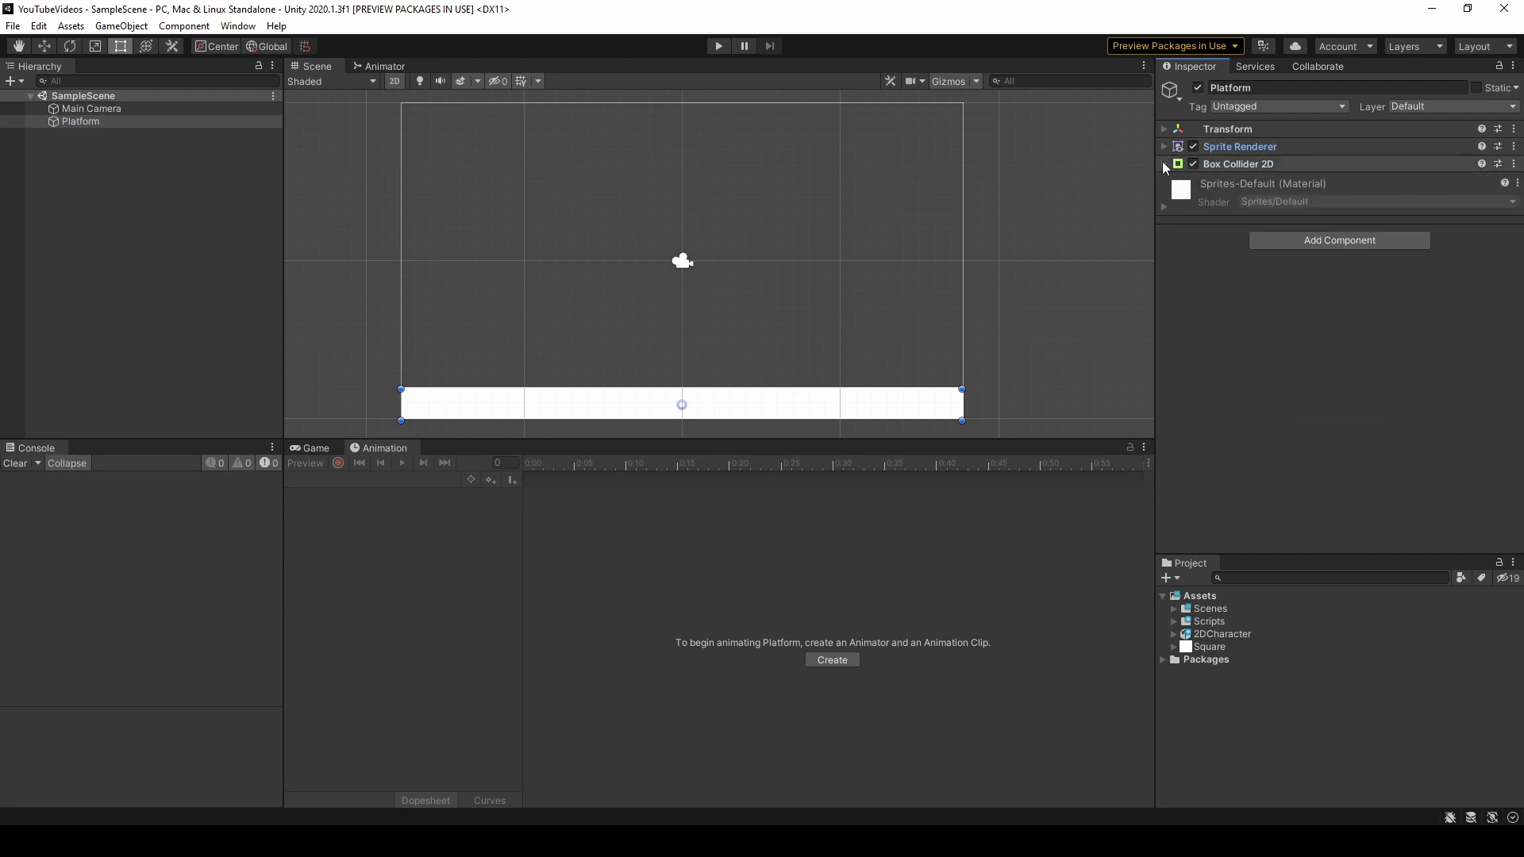
click(1163, 165)
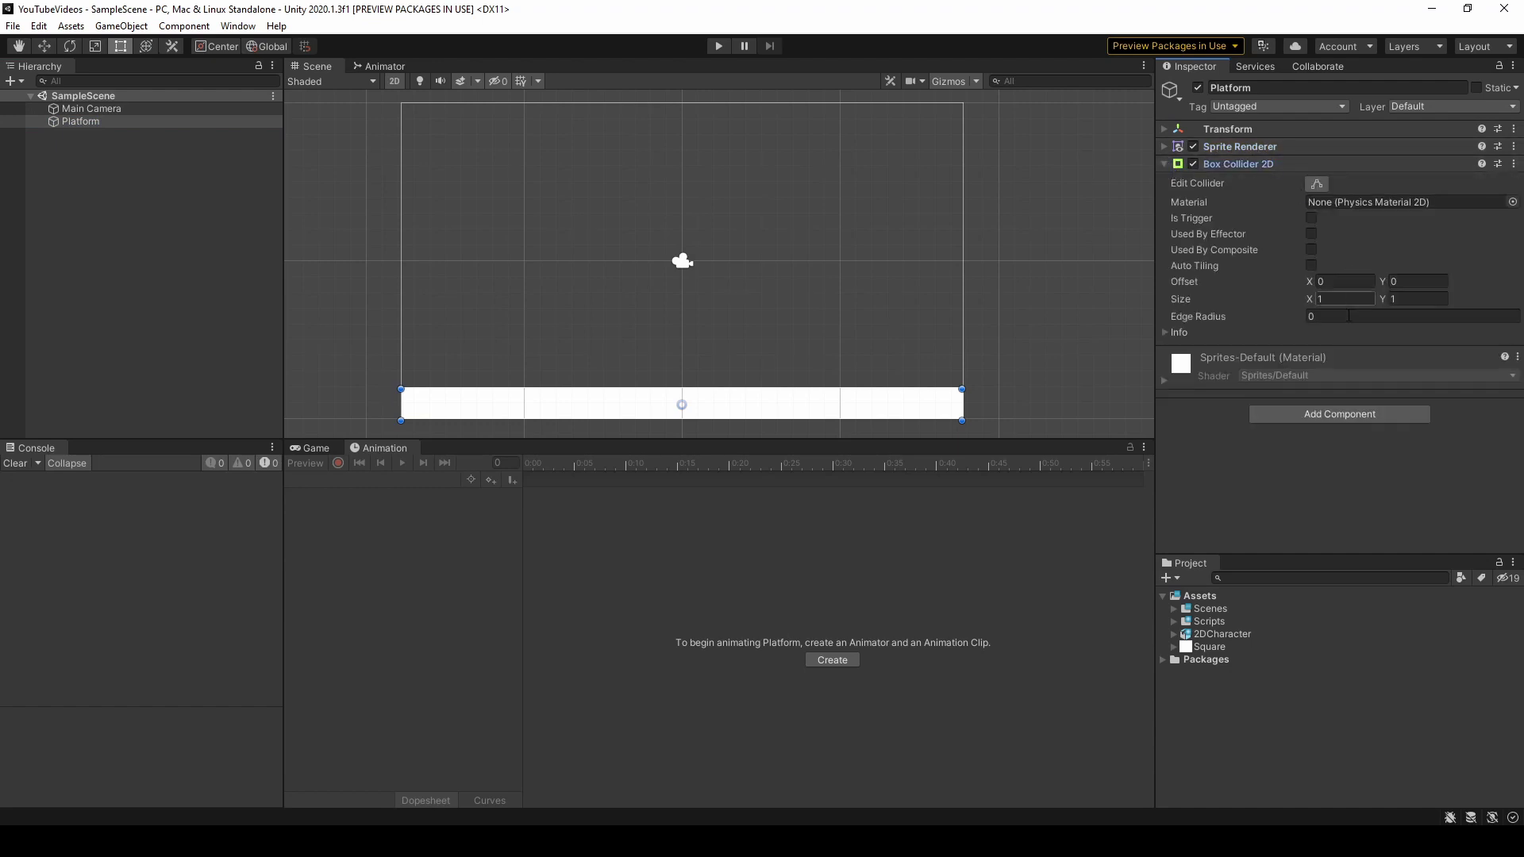
click(1165, 165)
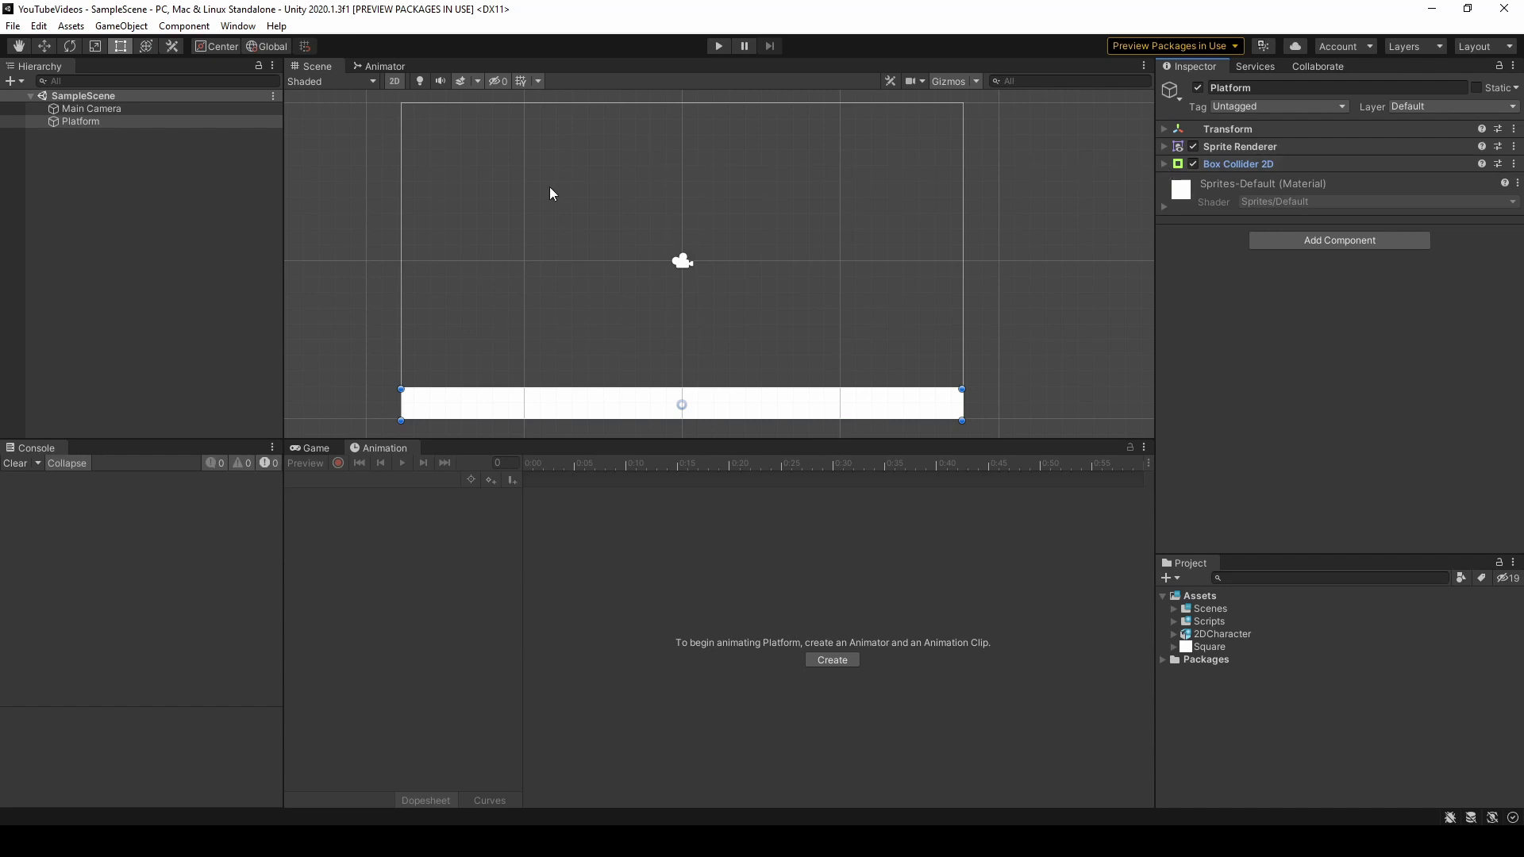
- Open the Package Manager and review the 2D Animation and 2D PSD Importer package details
click(225, 27)
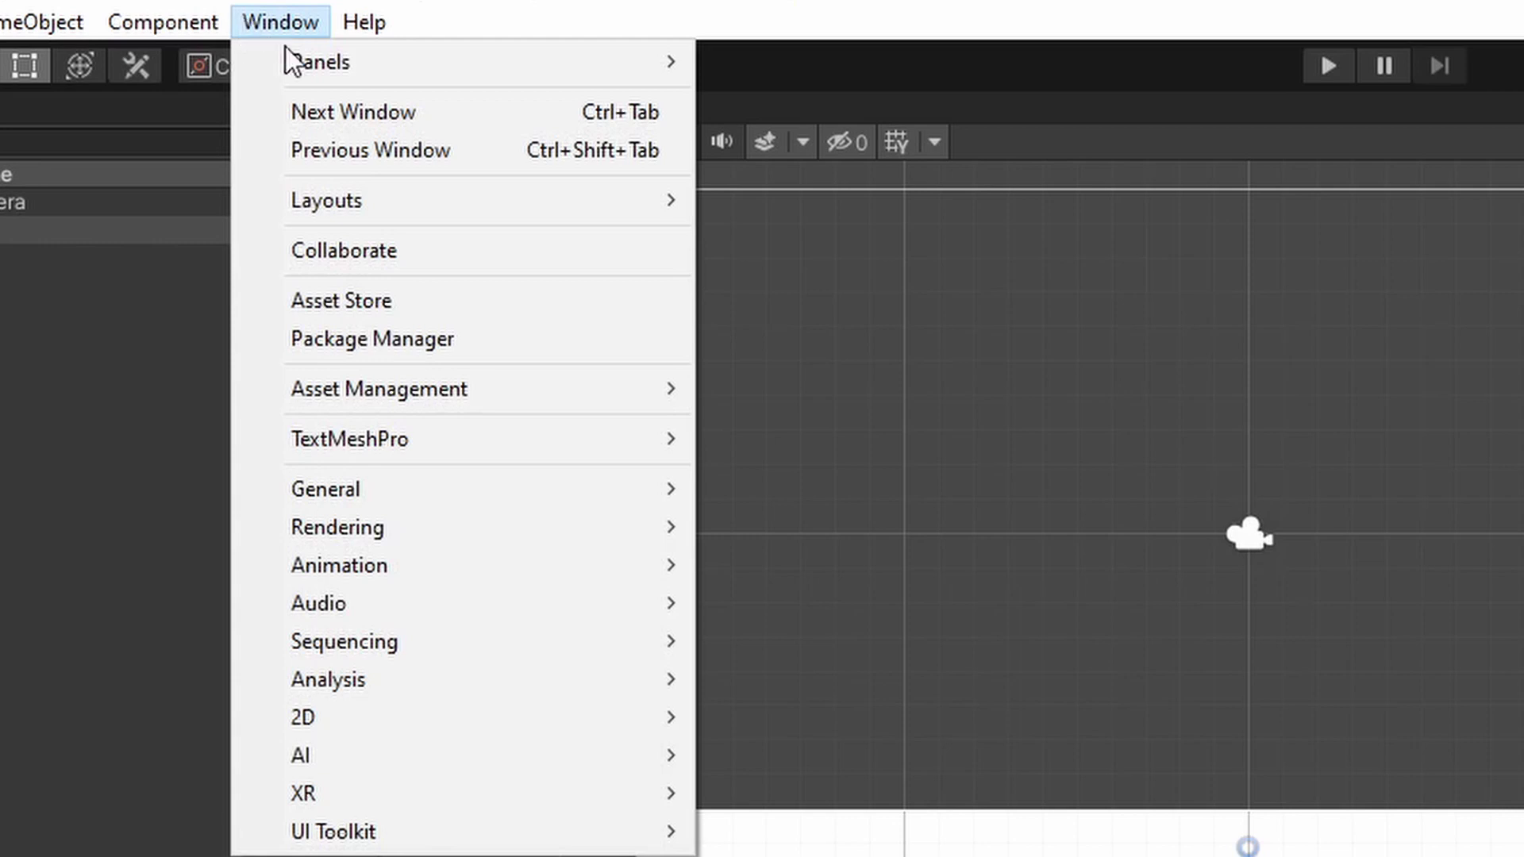
click(569, 342)
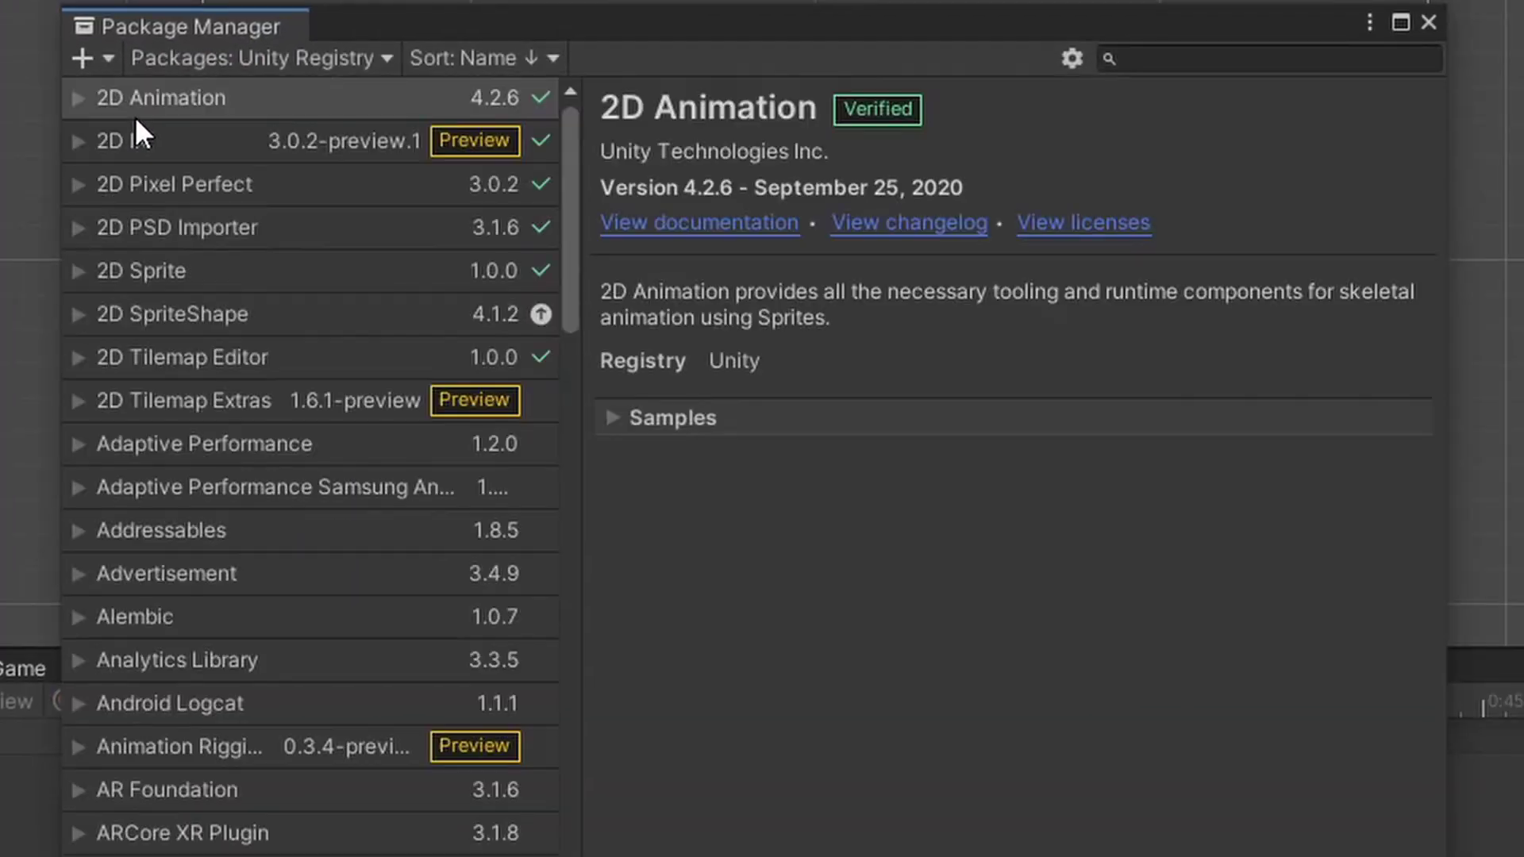
click(272, 97)
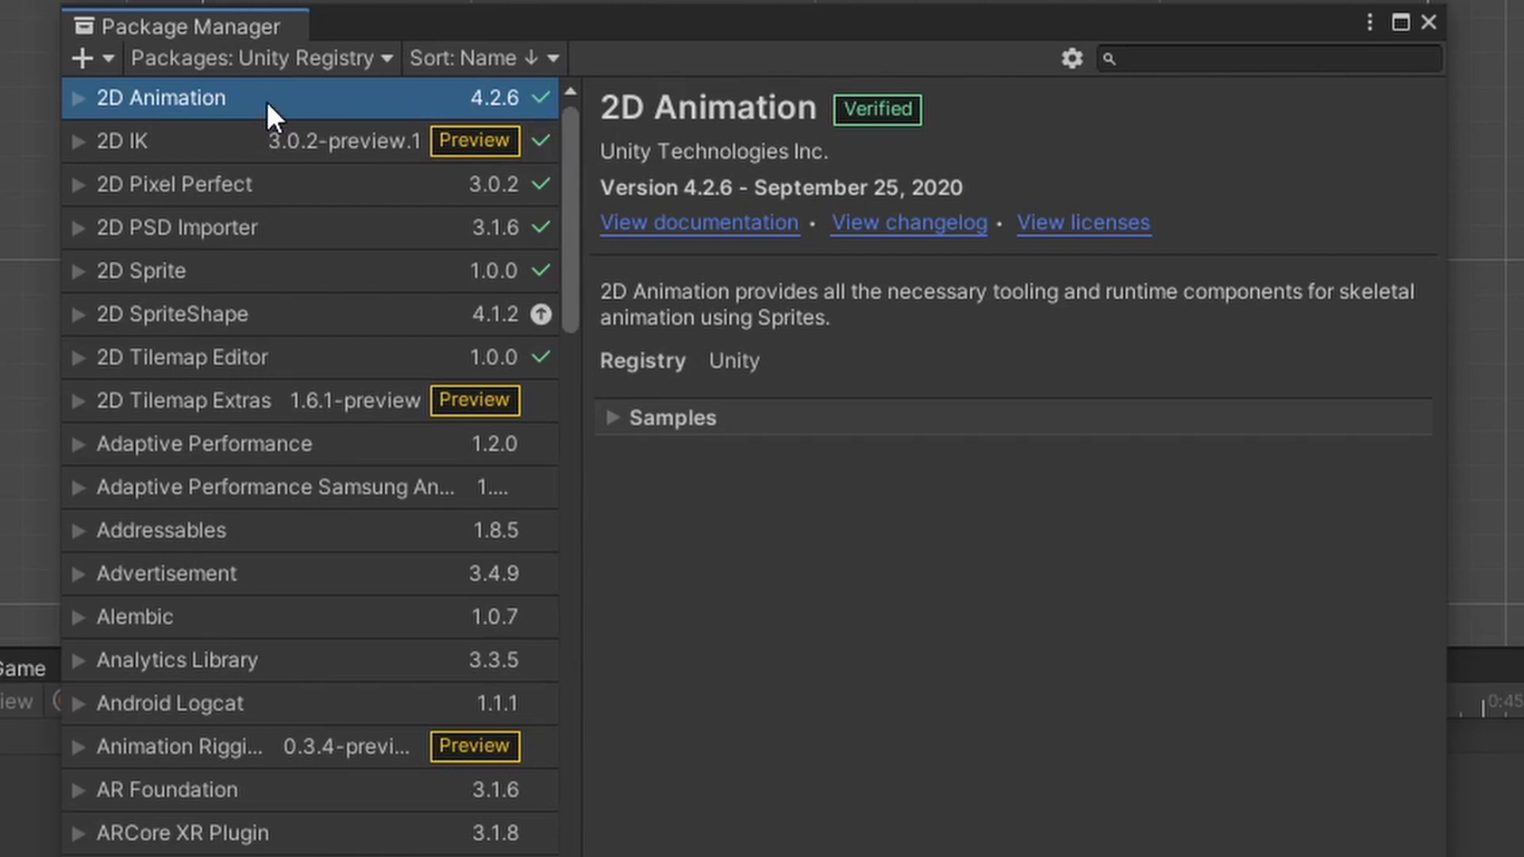
click(266, 230)
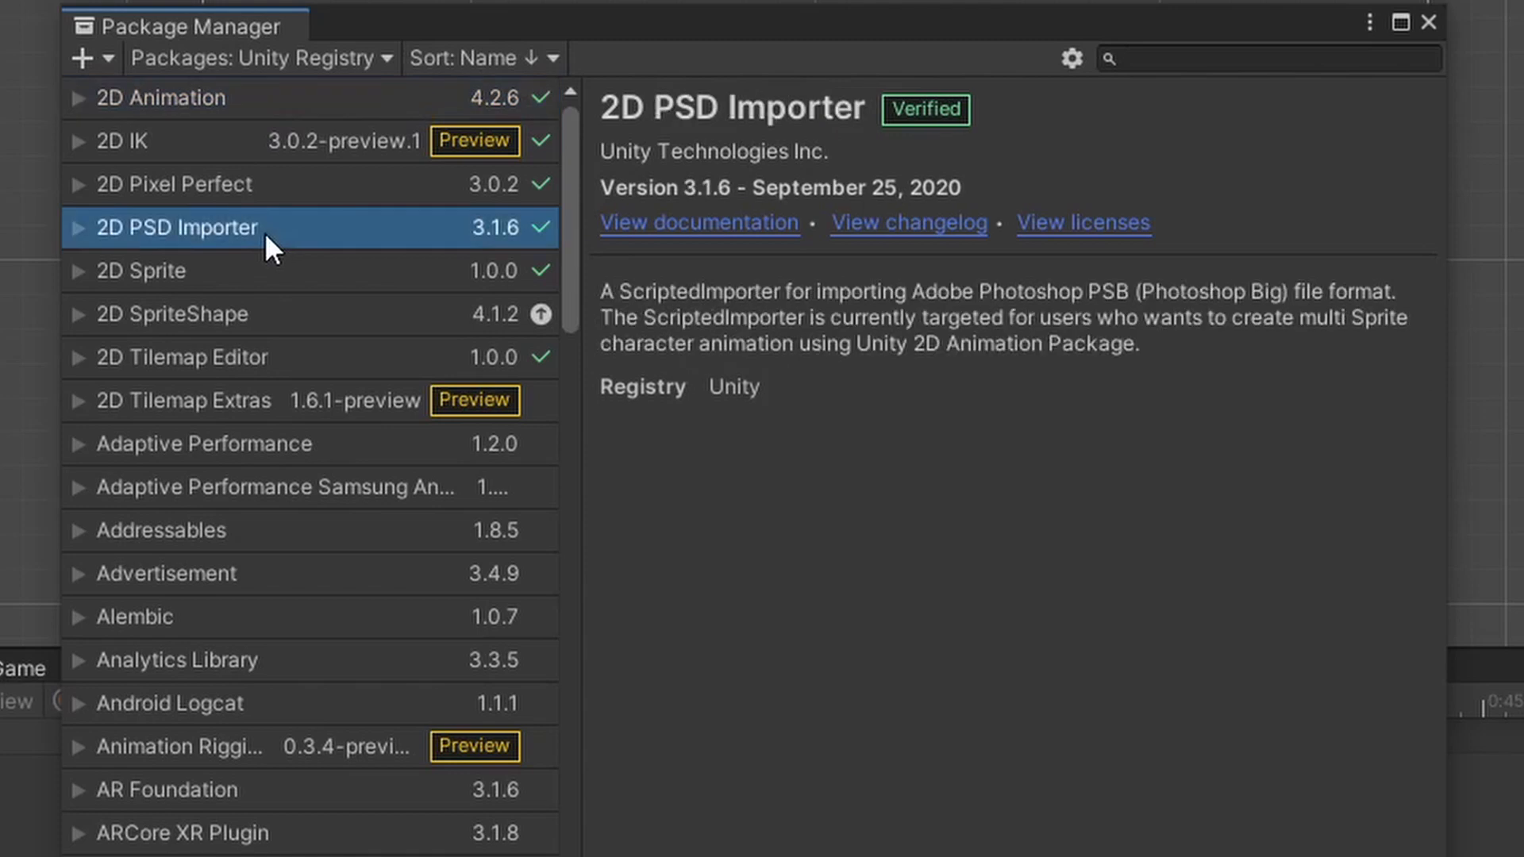
click(250, 97)
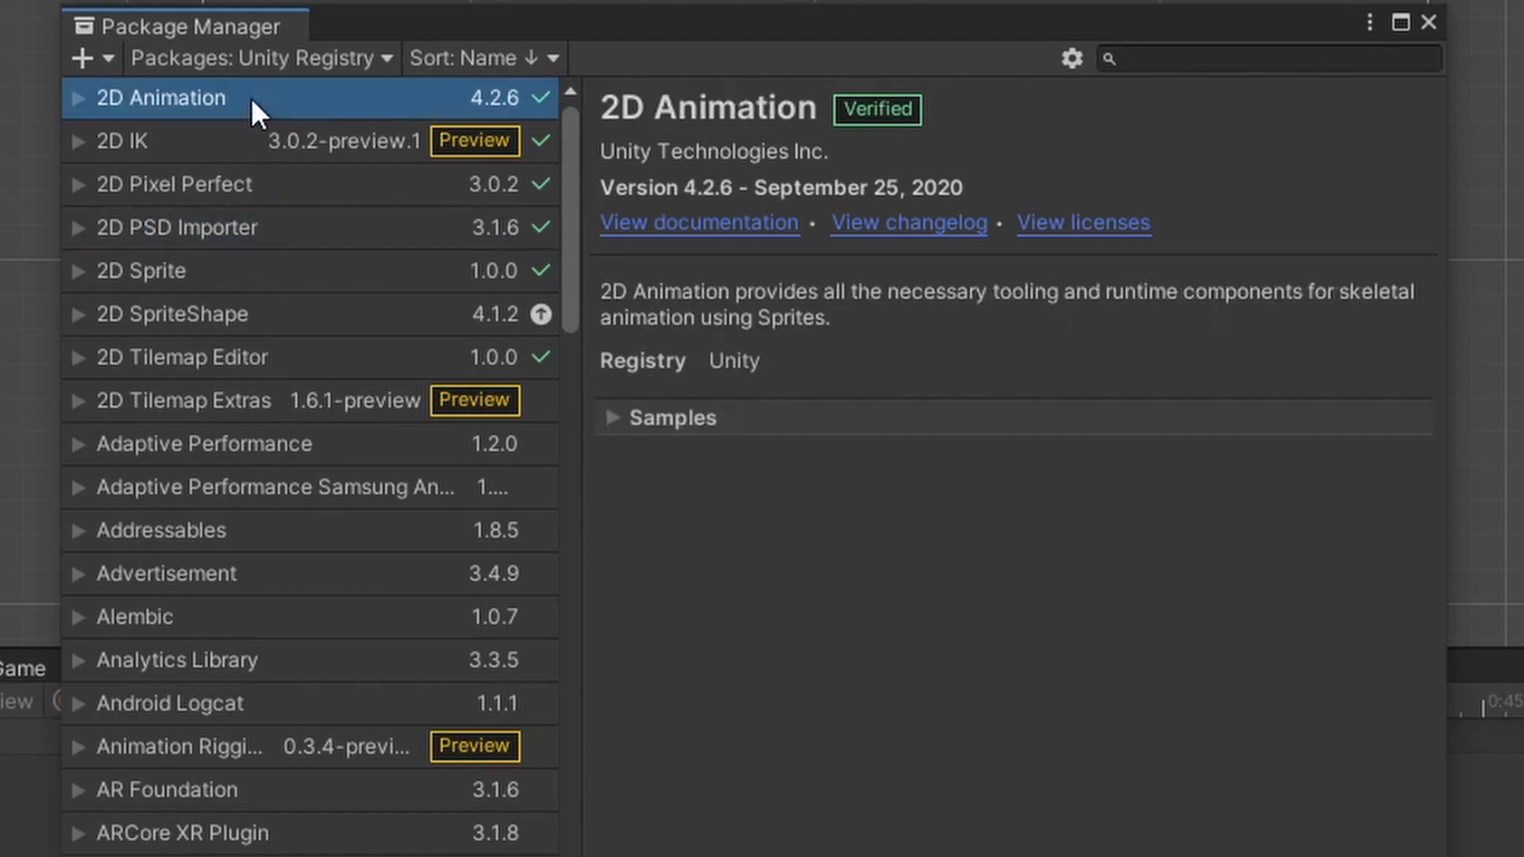
click(300, 234)
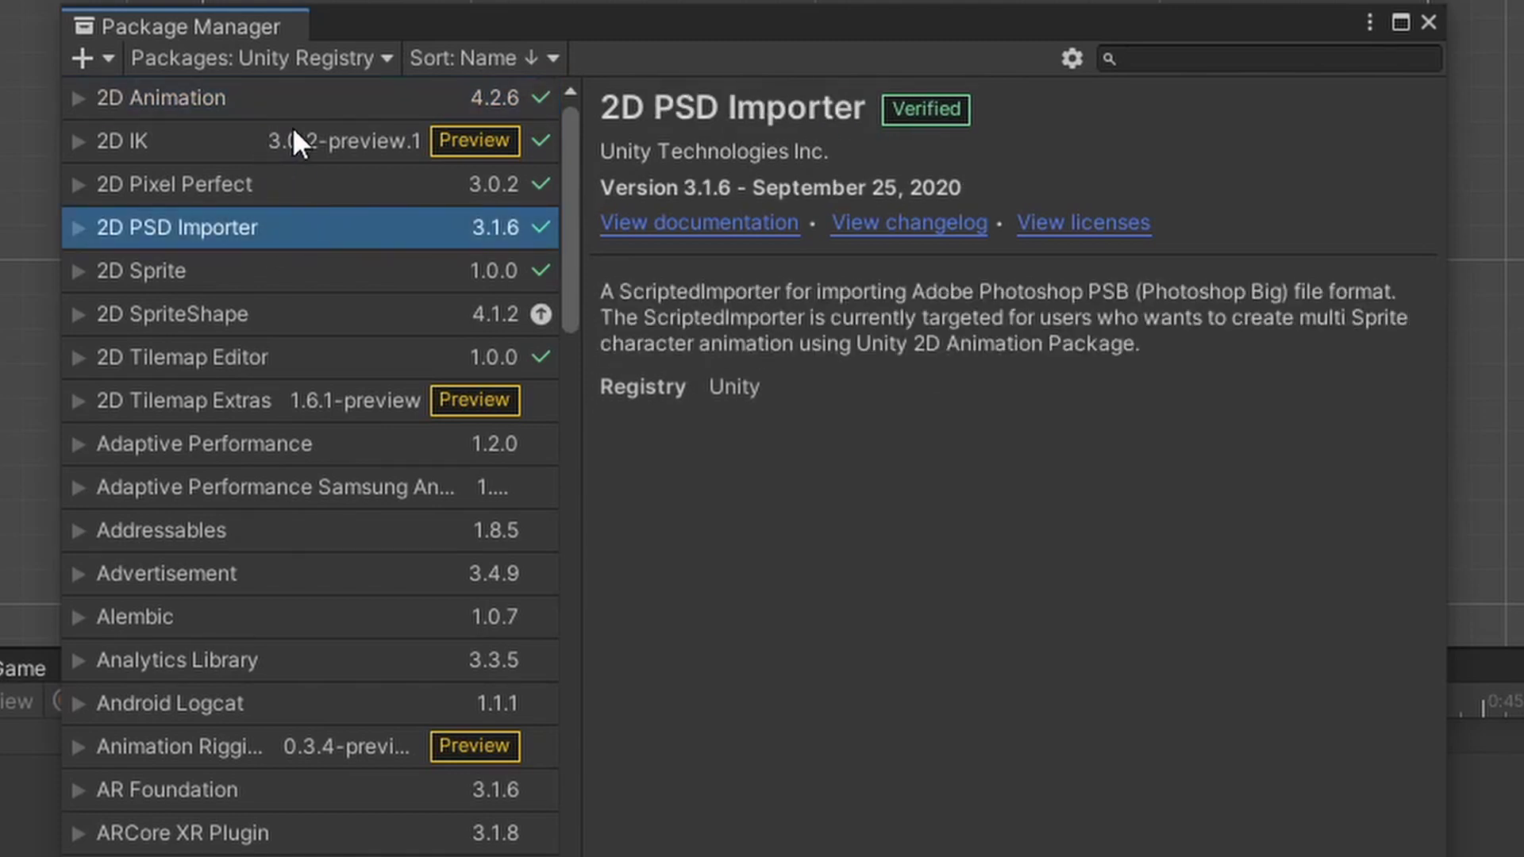
click(293, 101)
click(302, 234)
click(309, 97)
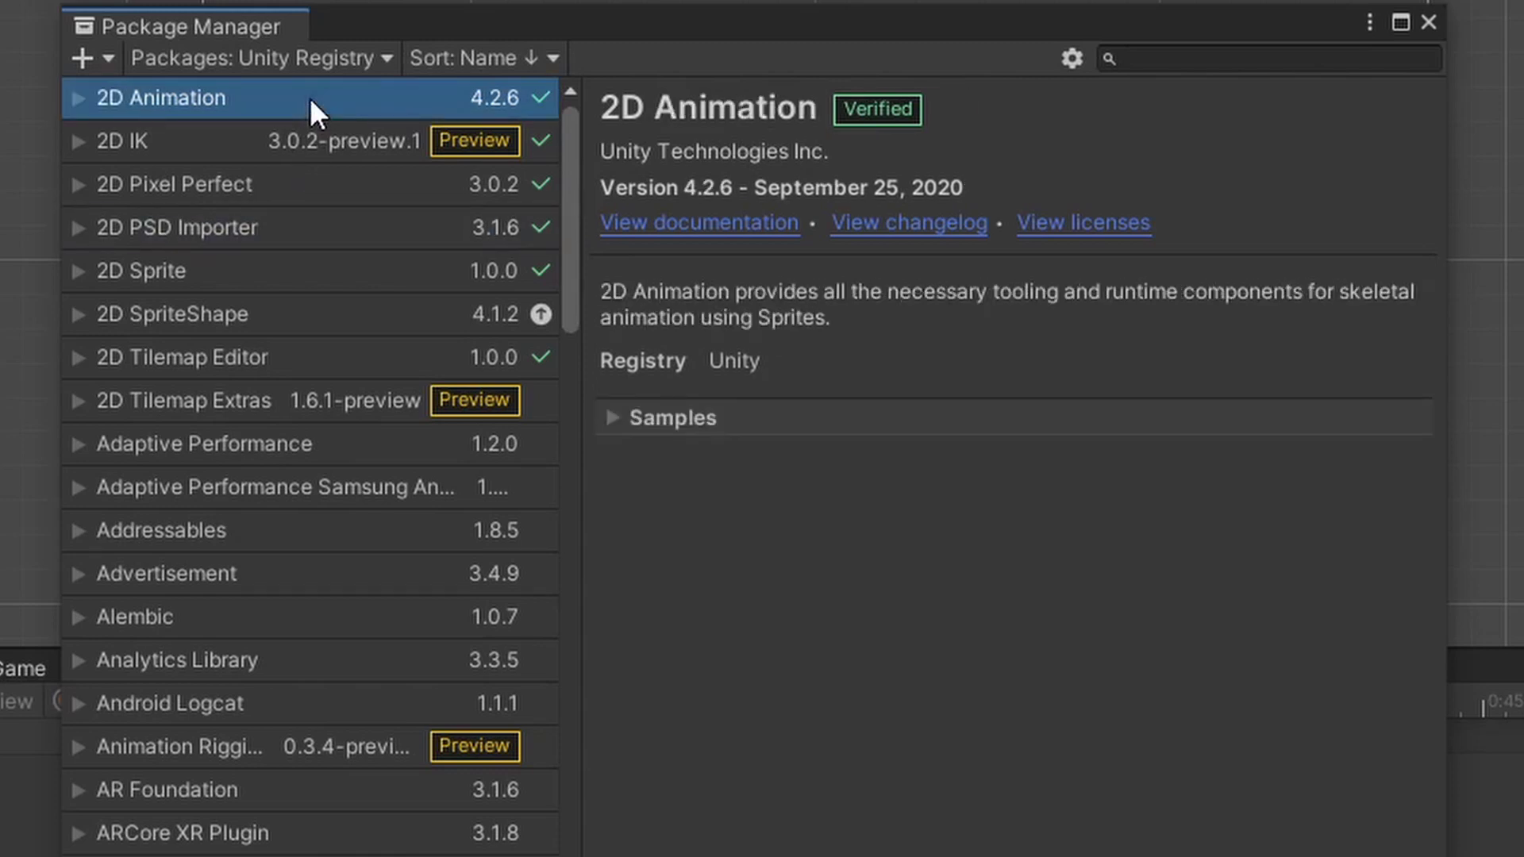
click(300, 232)
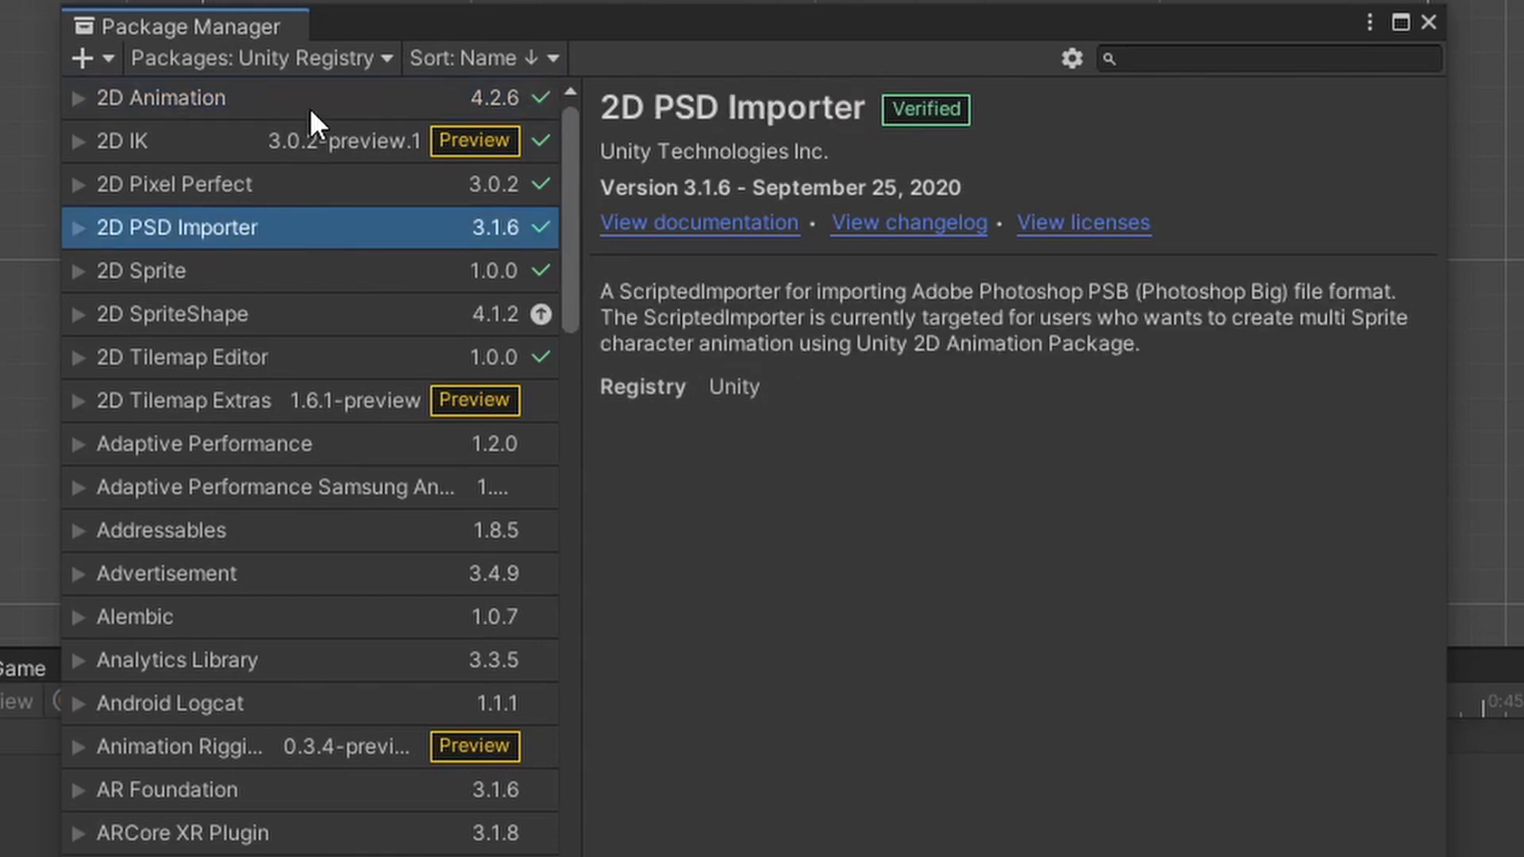
click(317, 105)
click(330, 230)
click(327, 102)
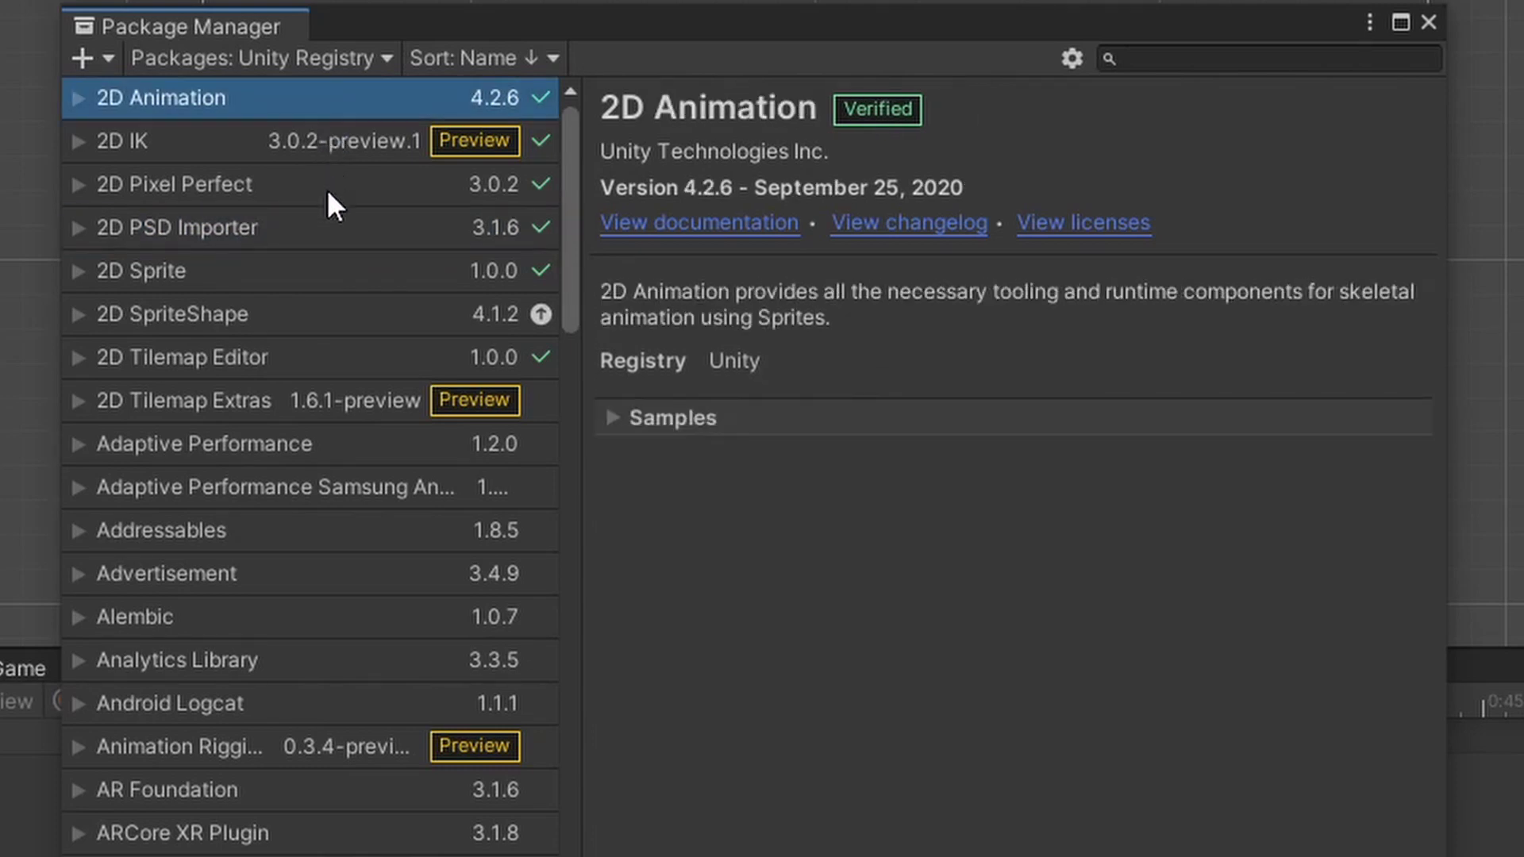
click(325, 228)
click(326, 102)
click(335, 230)
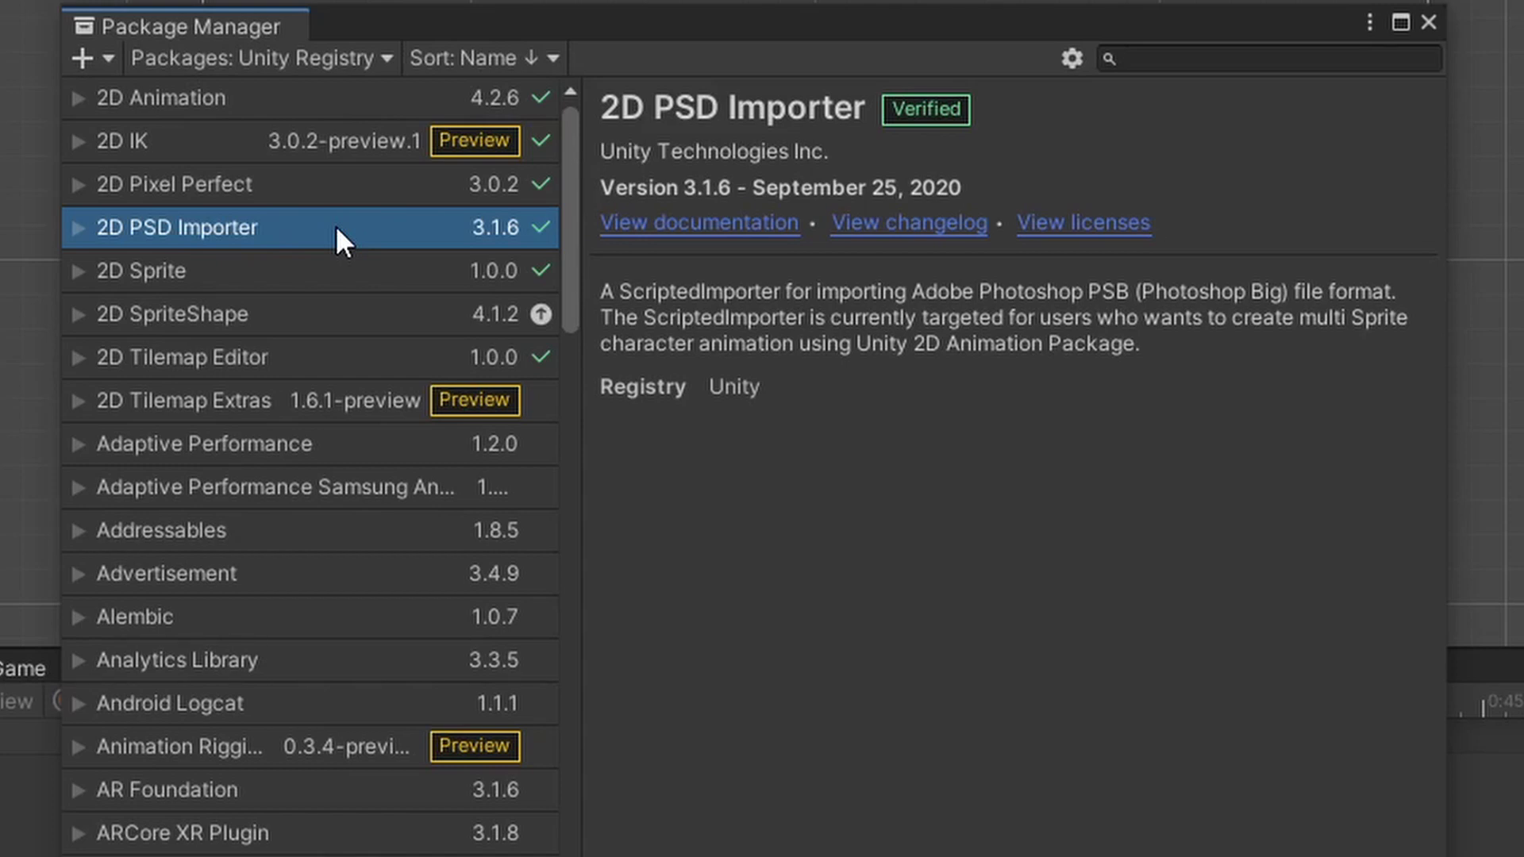
- Check the Enable Preview Packages project setting and the 2D IK package details, and close the Package Manager
click(1071, 62)
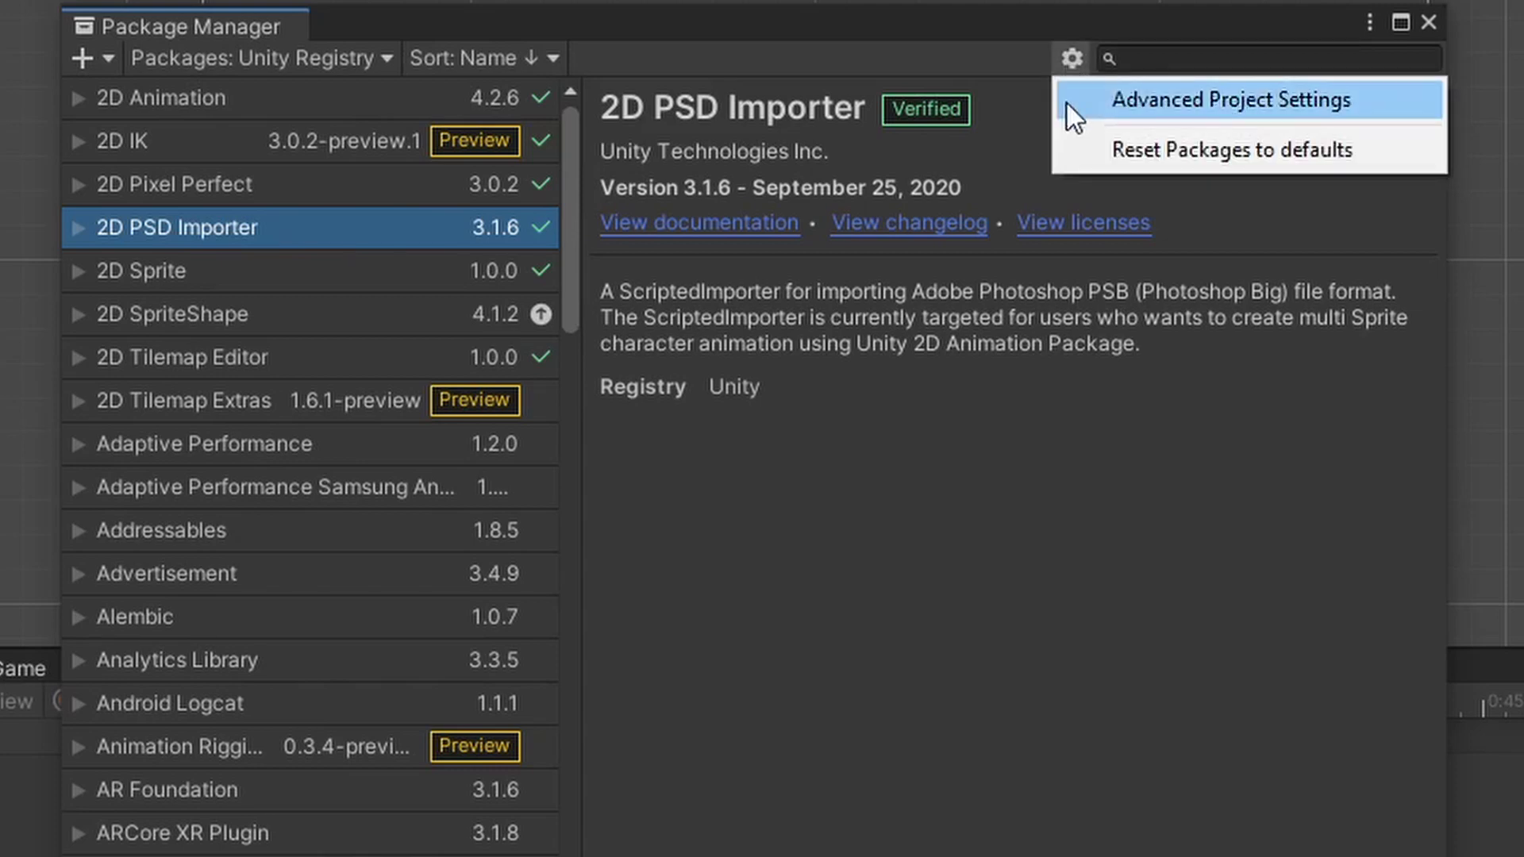
click(1067, 102)
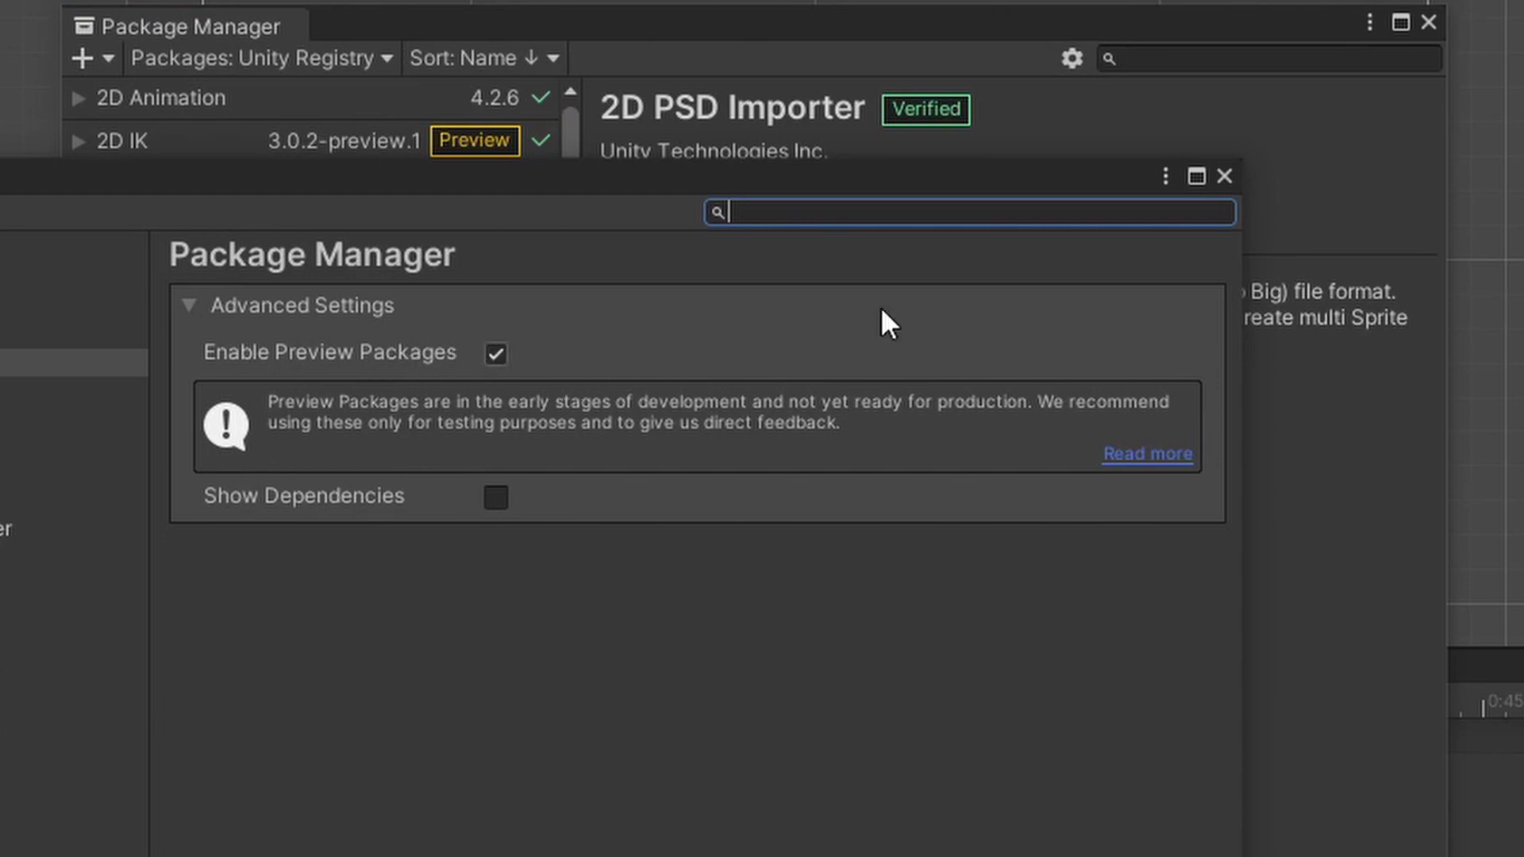
click(1222, 178)
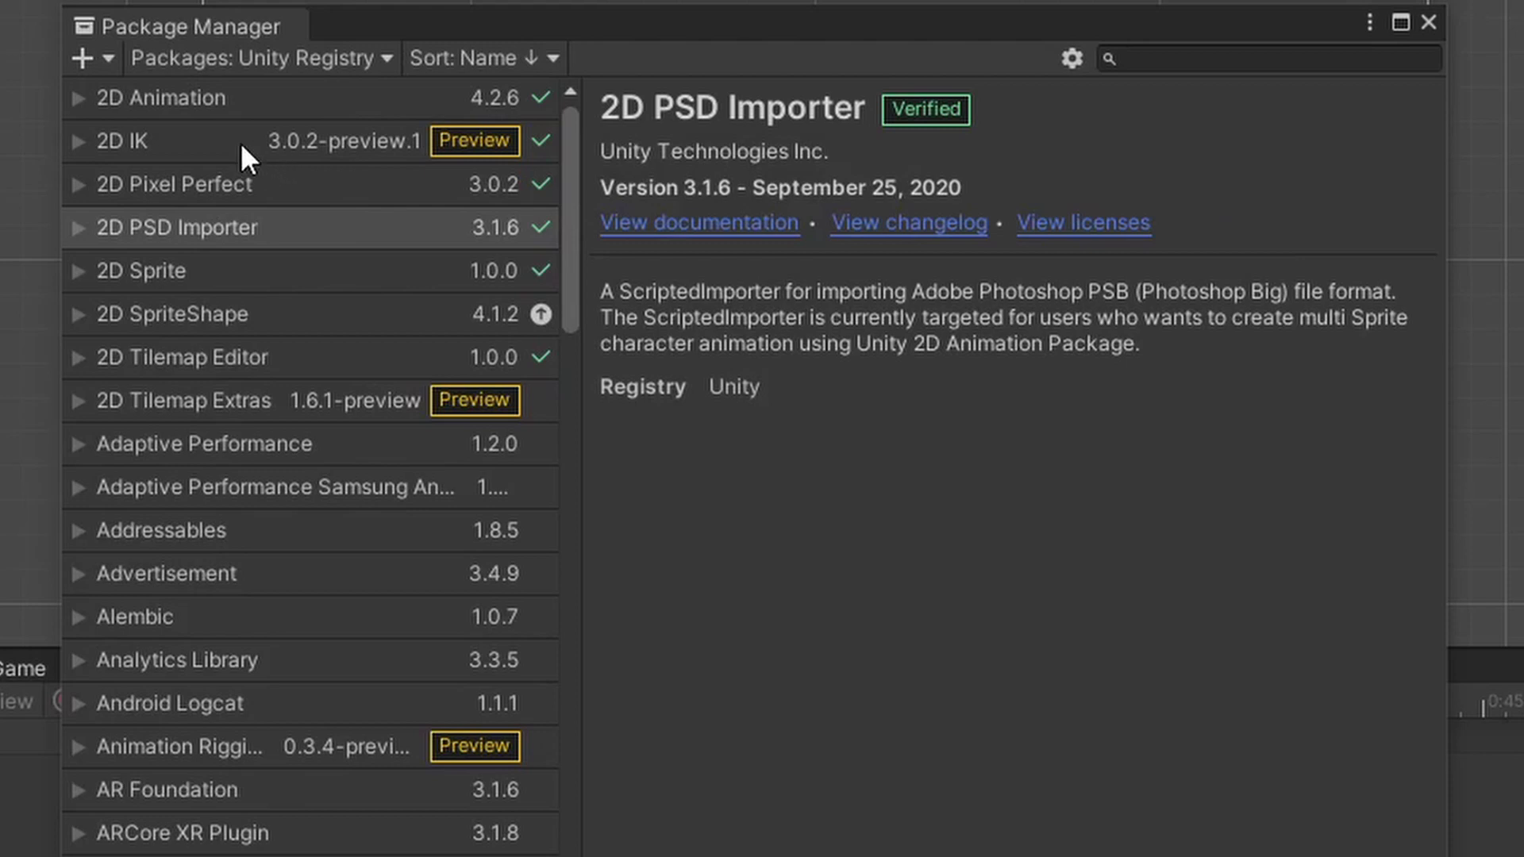
click(190, 141)
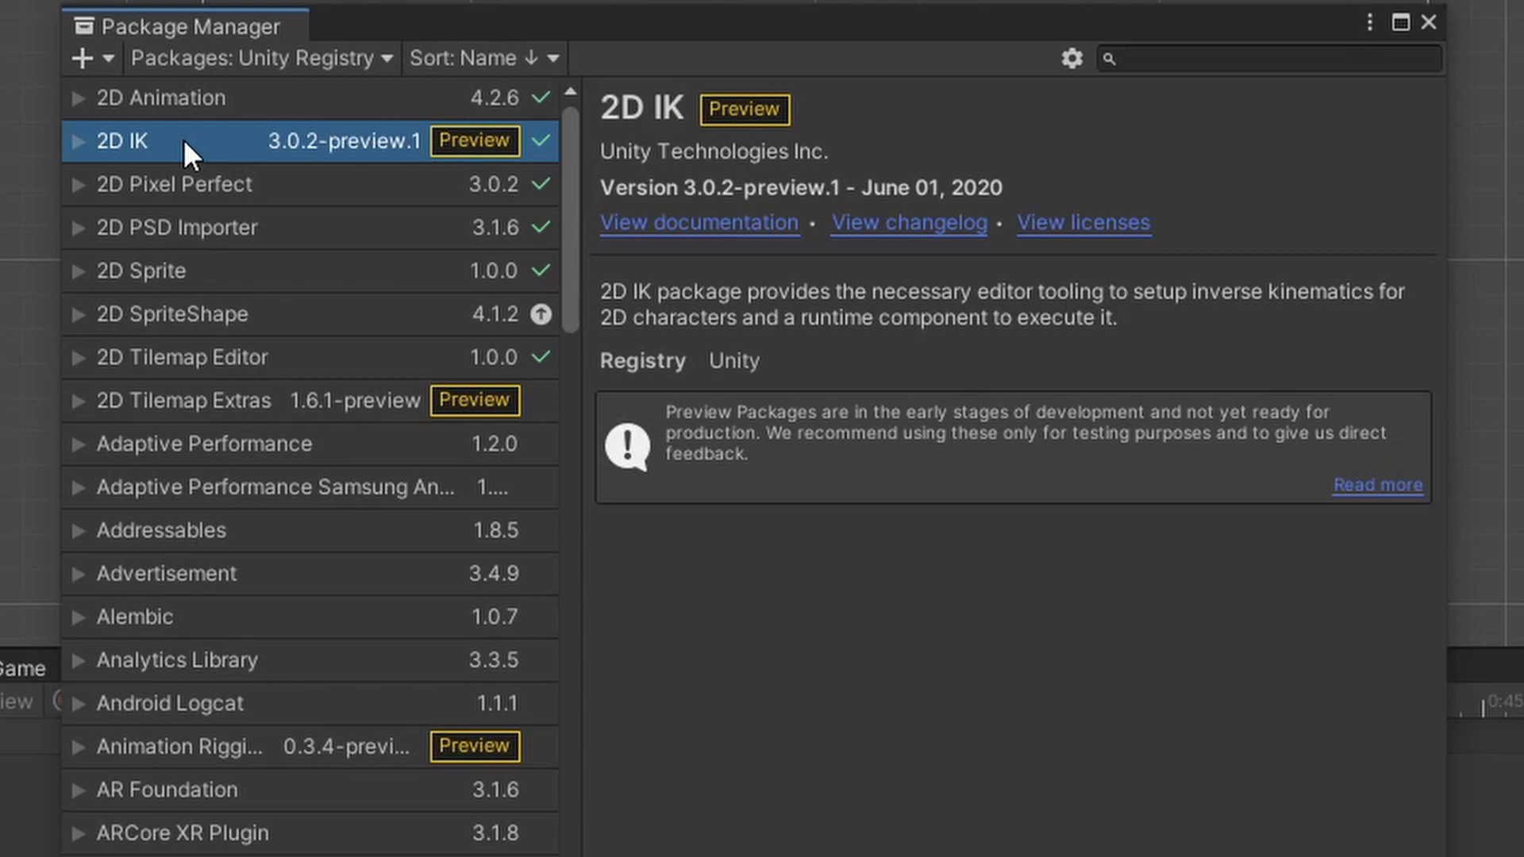
click(1427, 22)
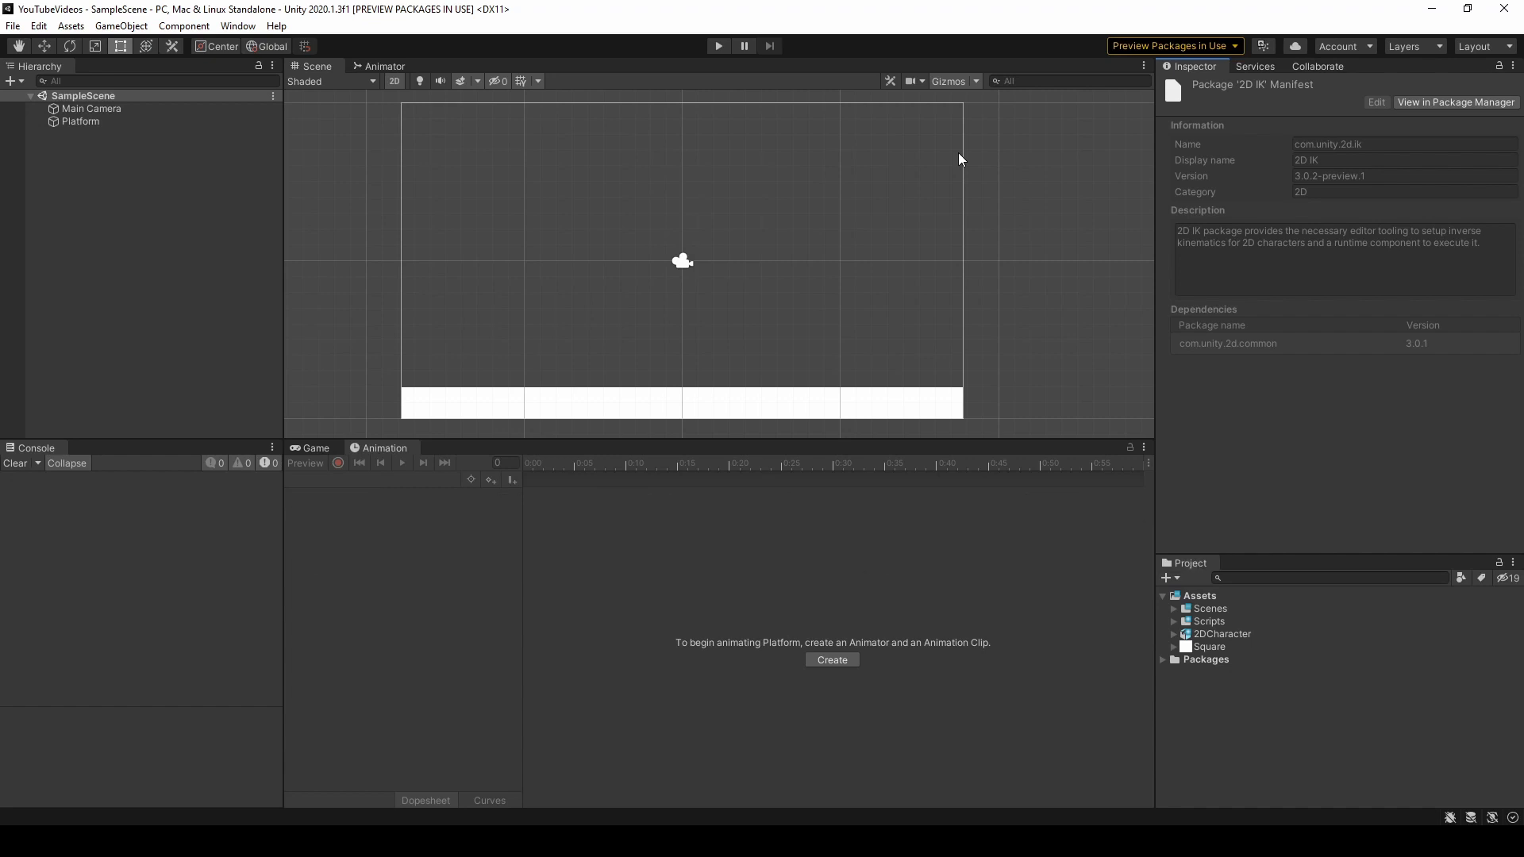
- Open the 2DCharacter asset in the Sprite Editor from its import settings
right_click(1201, 599)
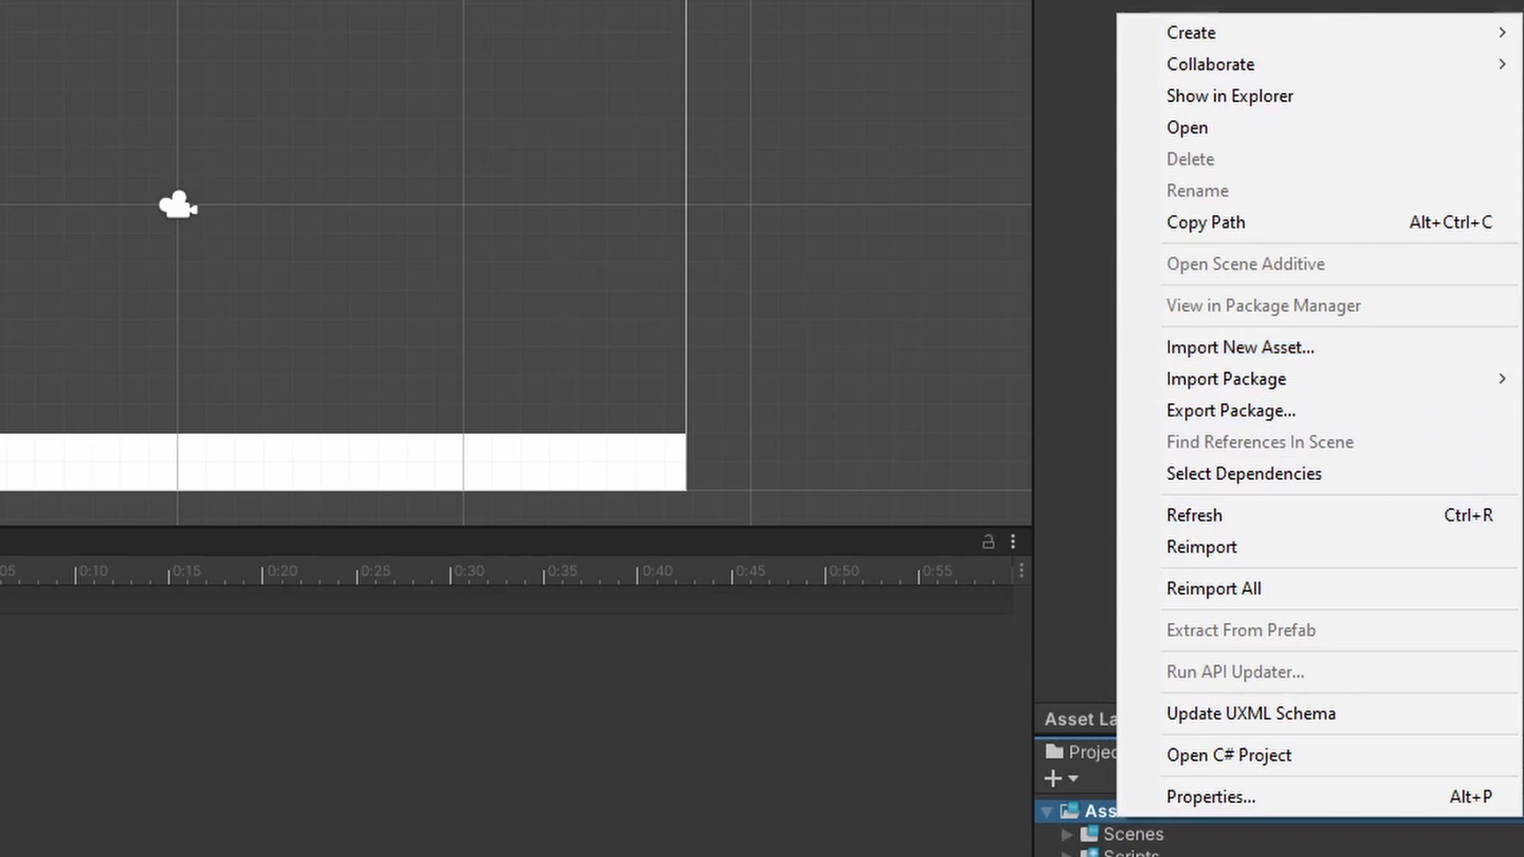
key(Escape)
click(1219, 635)
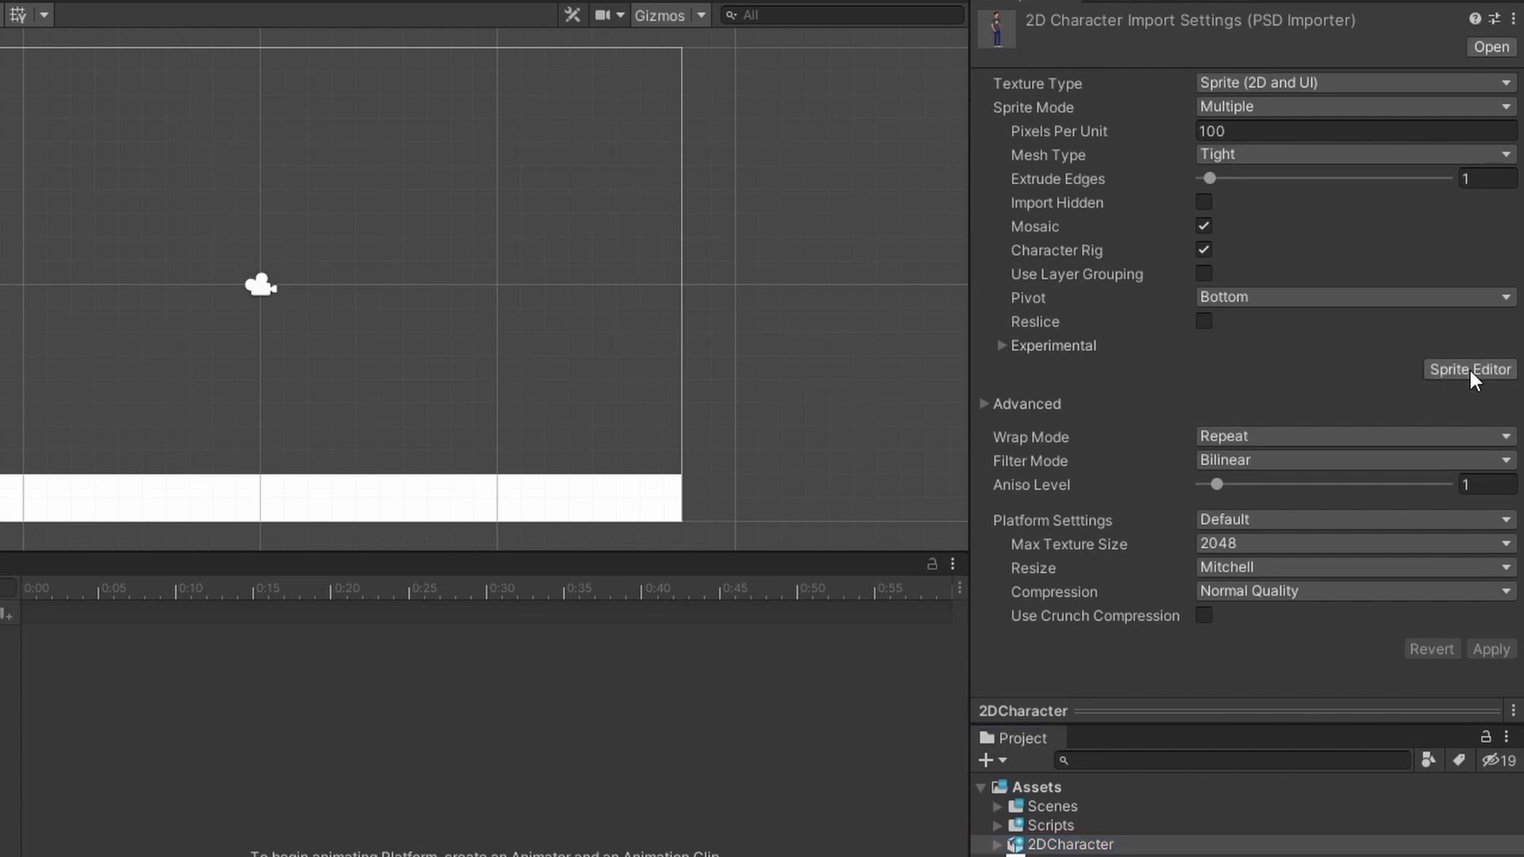
click(1470, 370)
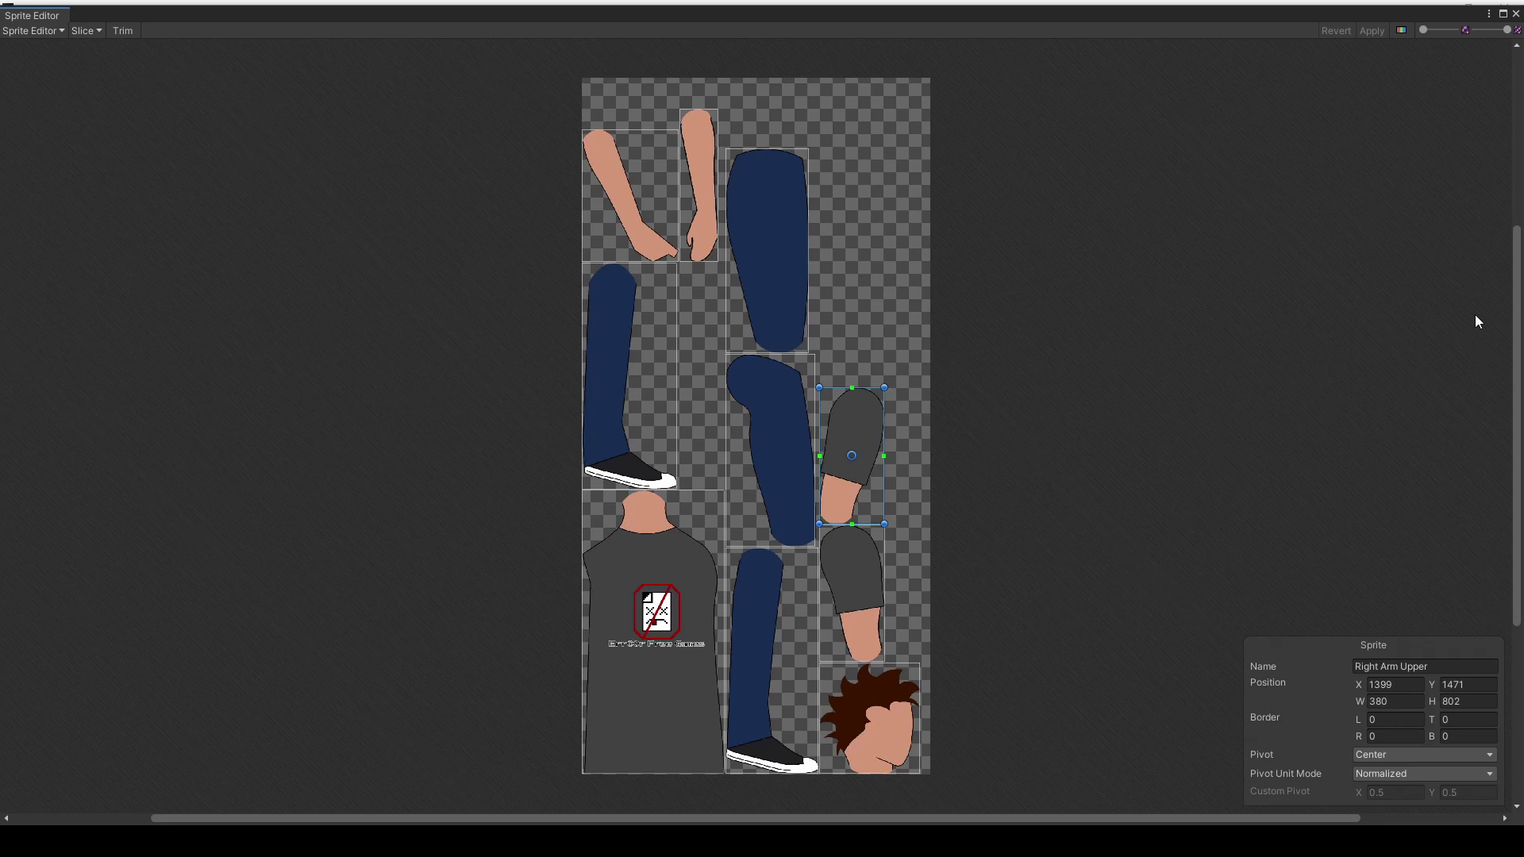
- Inspect the separate body-part sprites of the character, including arms, legs, torso and head, and their names
click(643, 190)
click(611, 381)
click(690, 556)
click(759, 595)
click(843, 591)
click(850, 714)
click(854, 468)
click(792, 460)
click(779, 273)
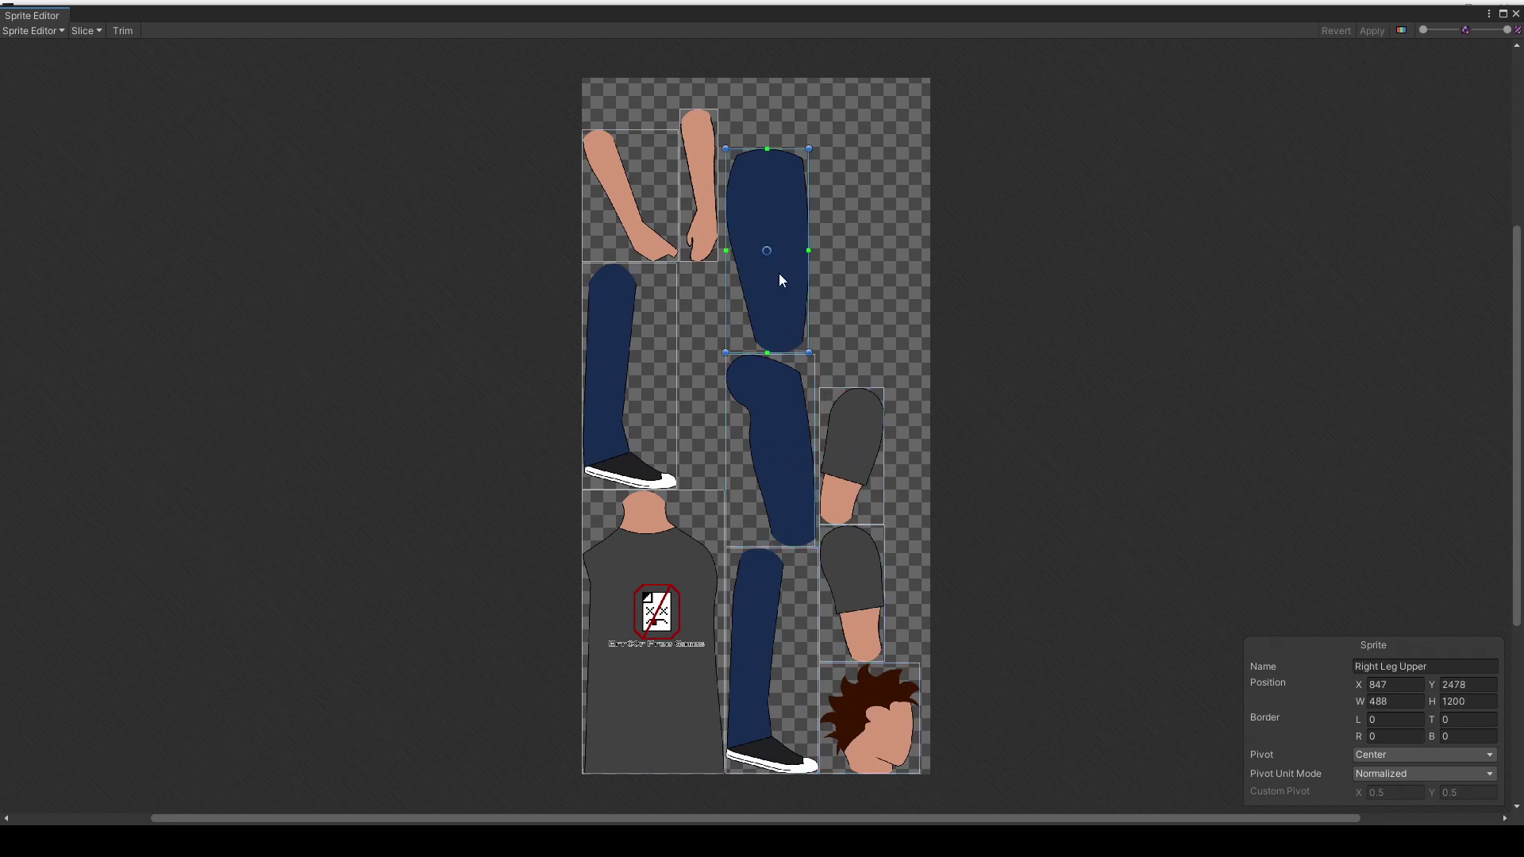
click(711, 238)
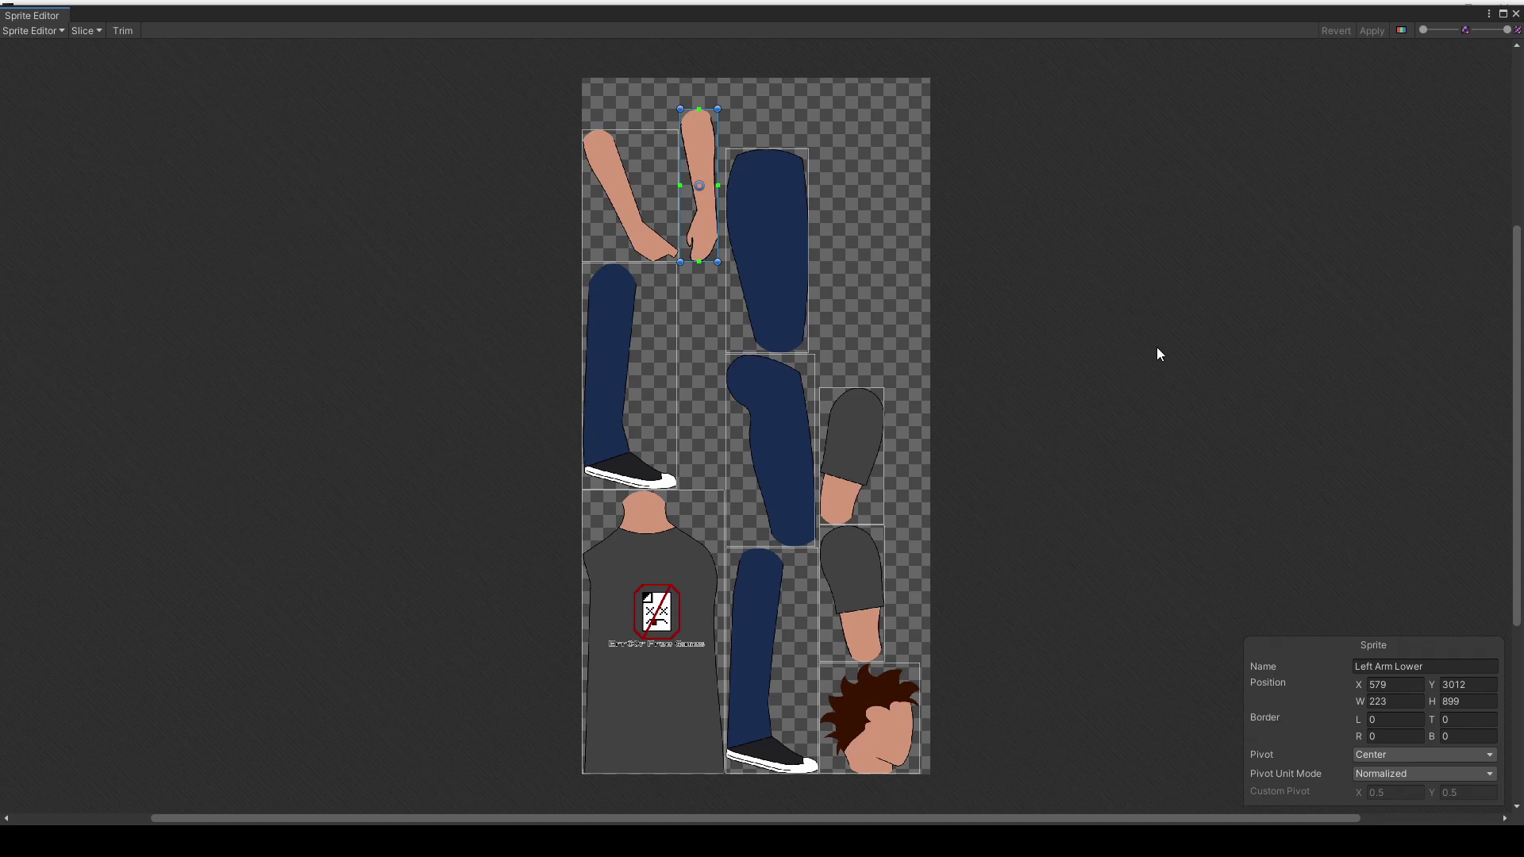
click(848, 395)
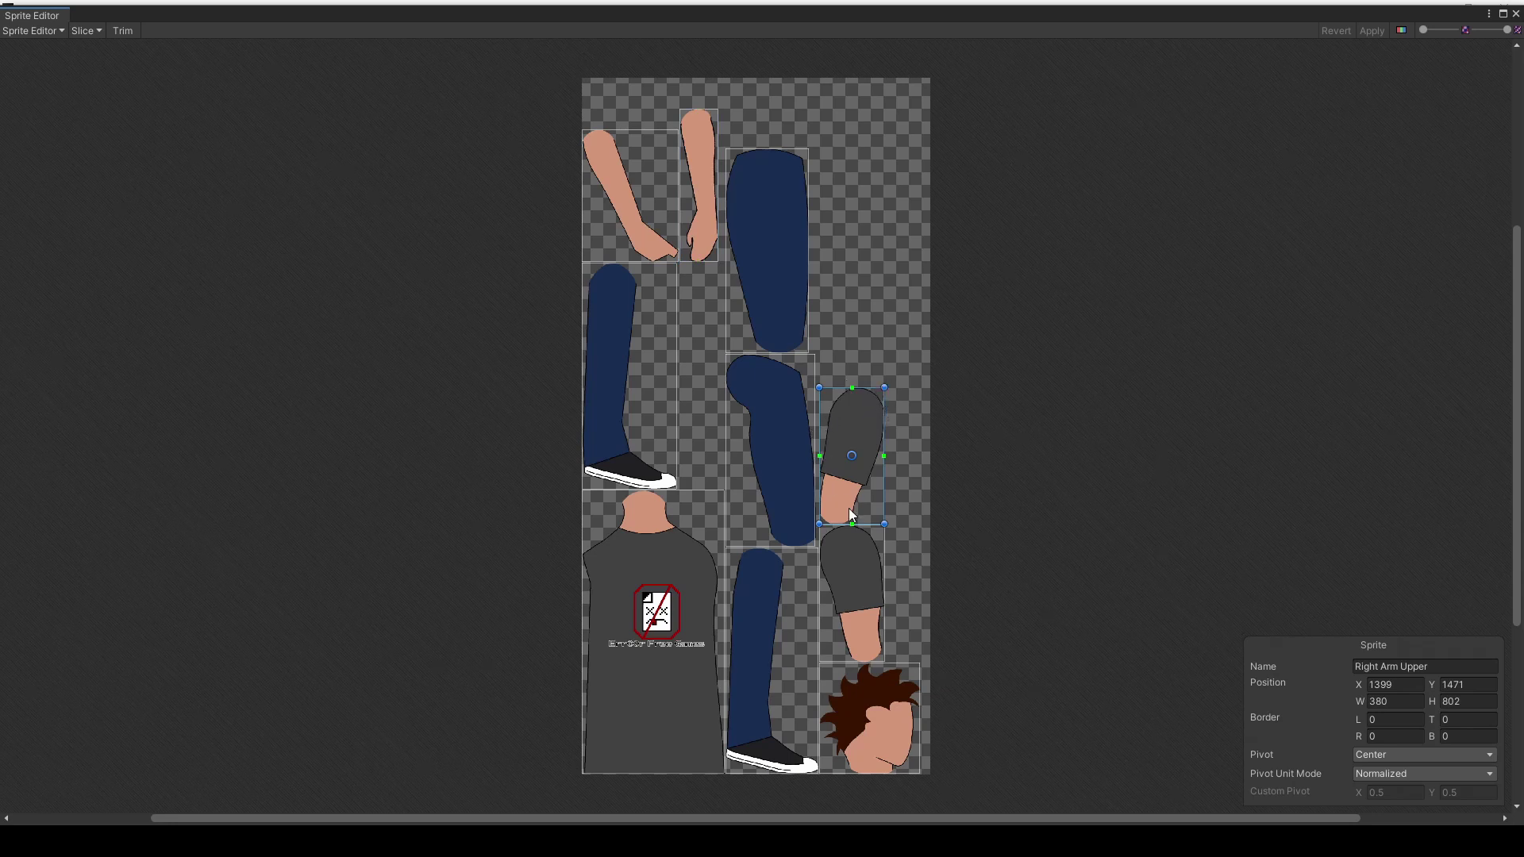
- Switch the Sprite Editor to the Skinning Editor mode for the 2DCharacter
click(276, 181)
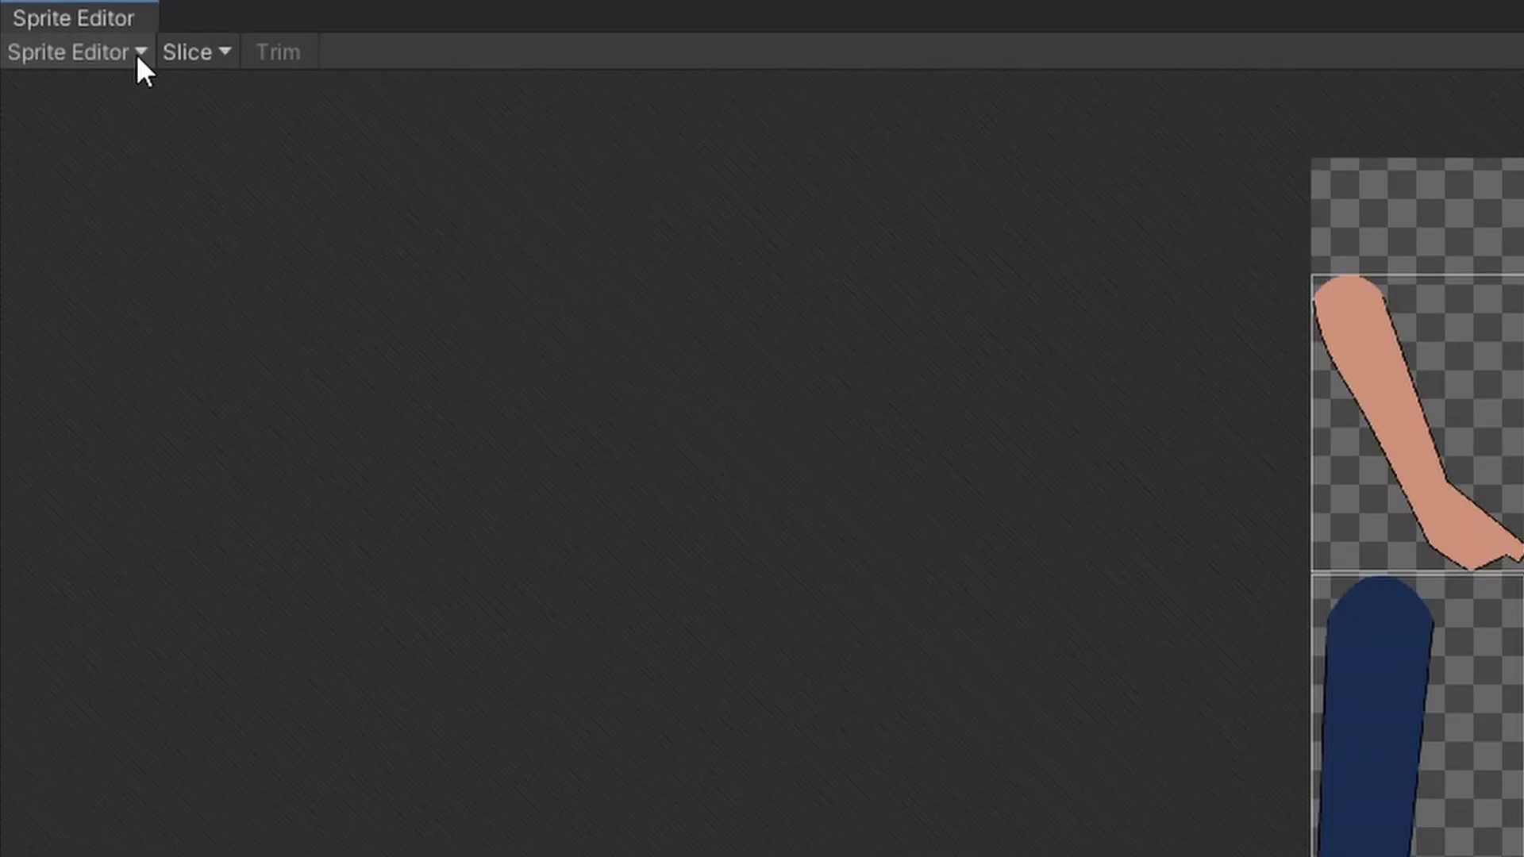
click(121, 50)
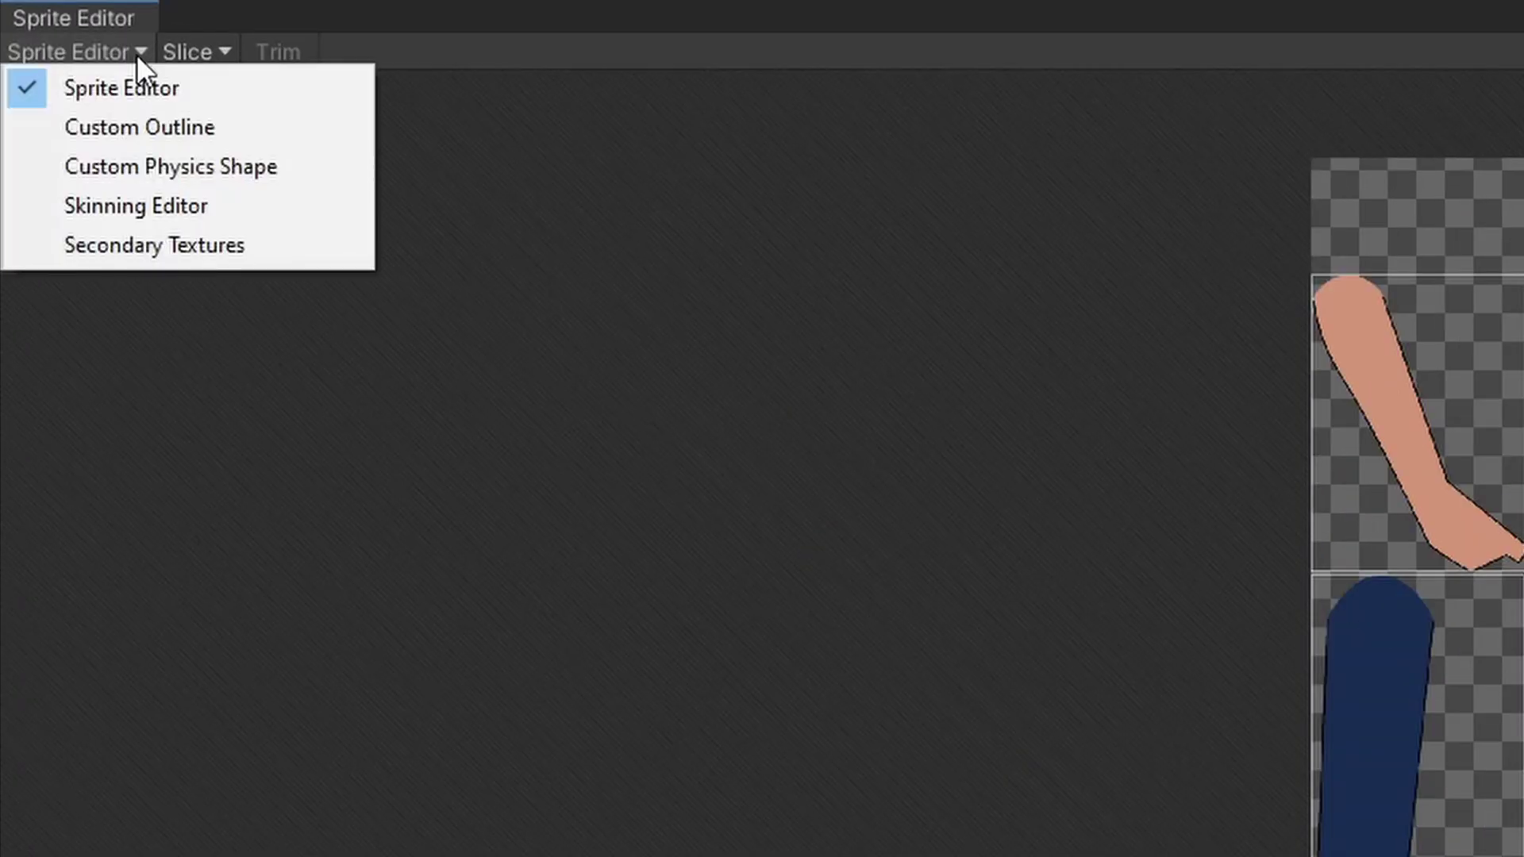
click(250, 204)
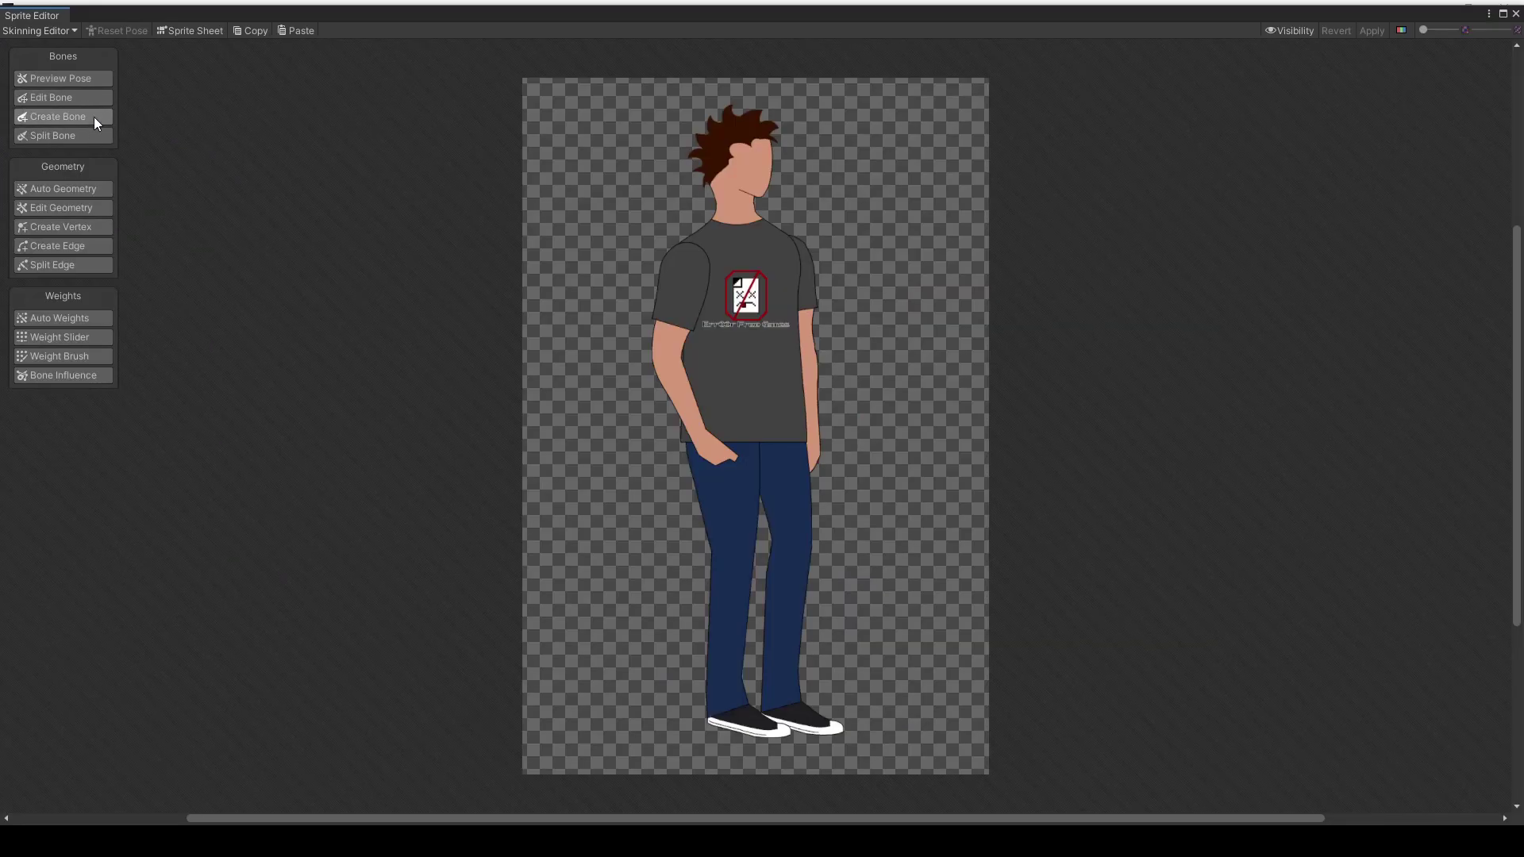
- Look through the options of the Geometry, Weights and Preview Pose tools in the Skinning Editor
click(86, 183)
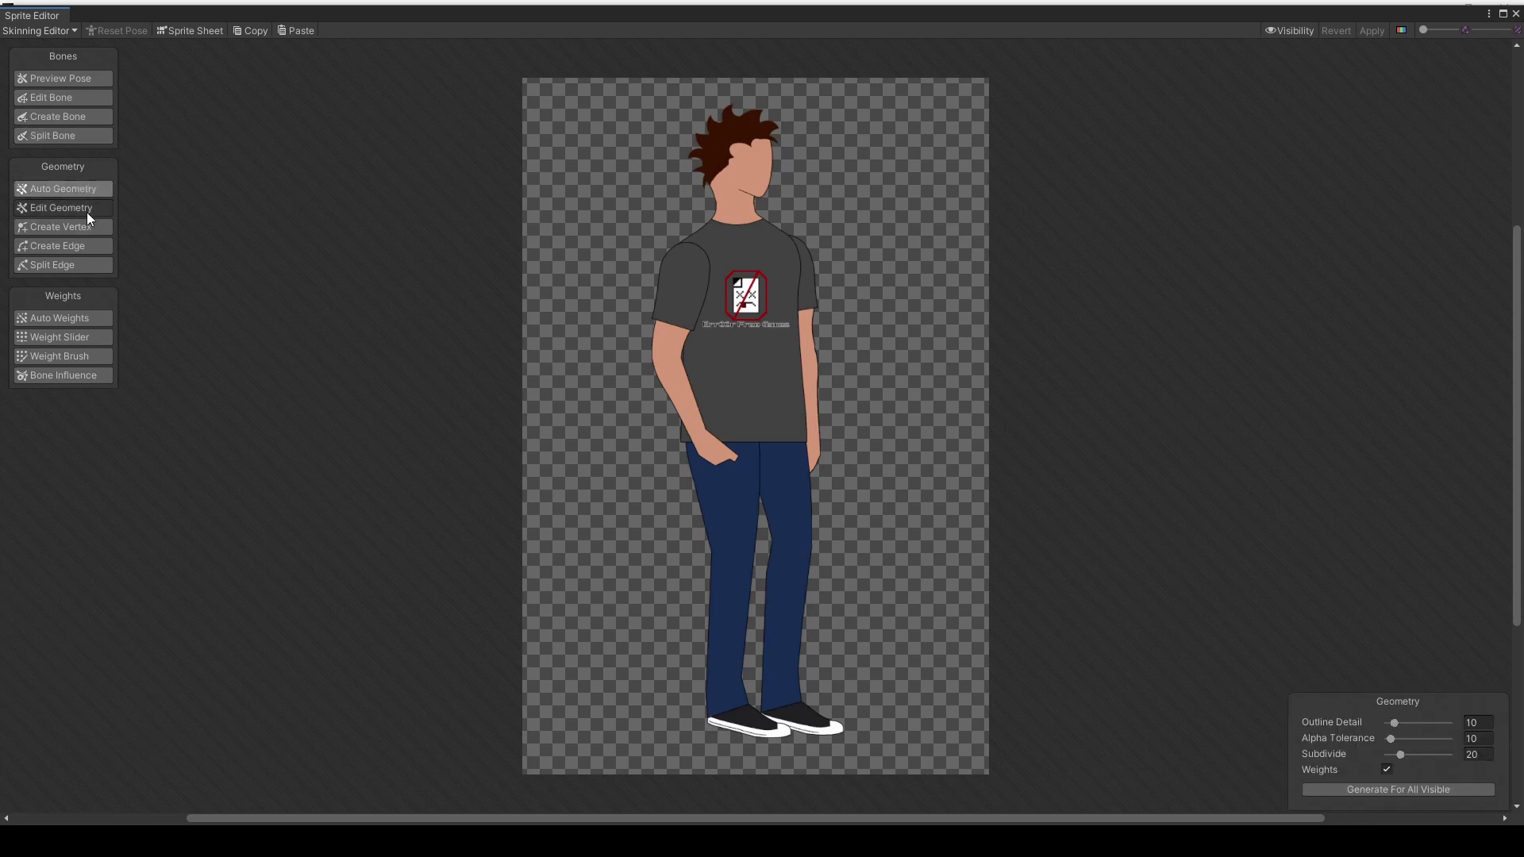
click(88, 209)
click(82, 319)
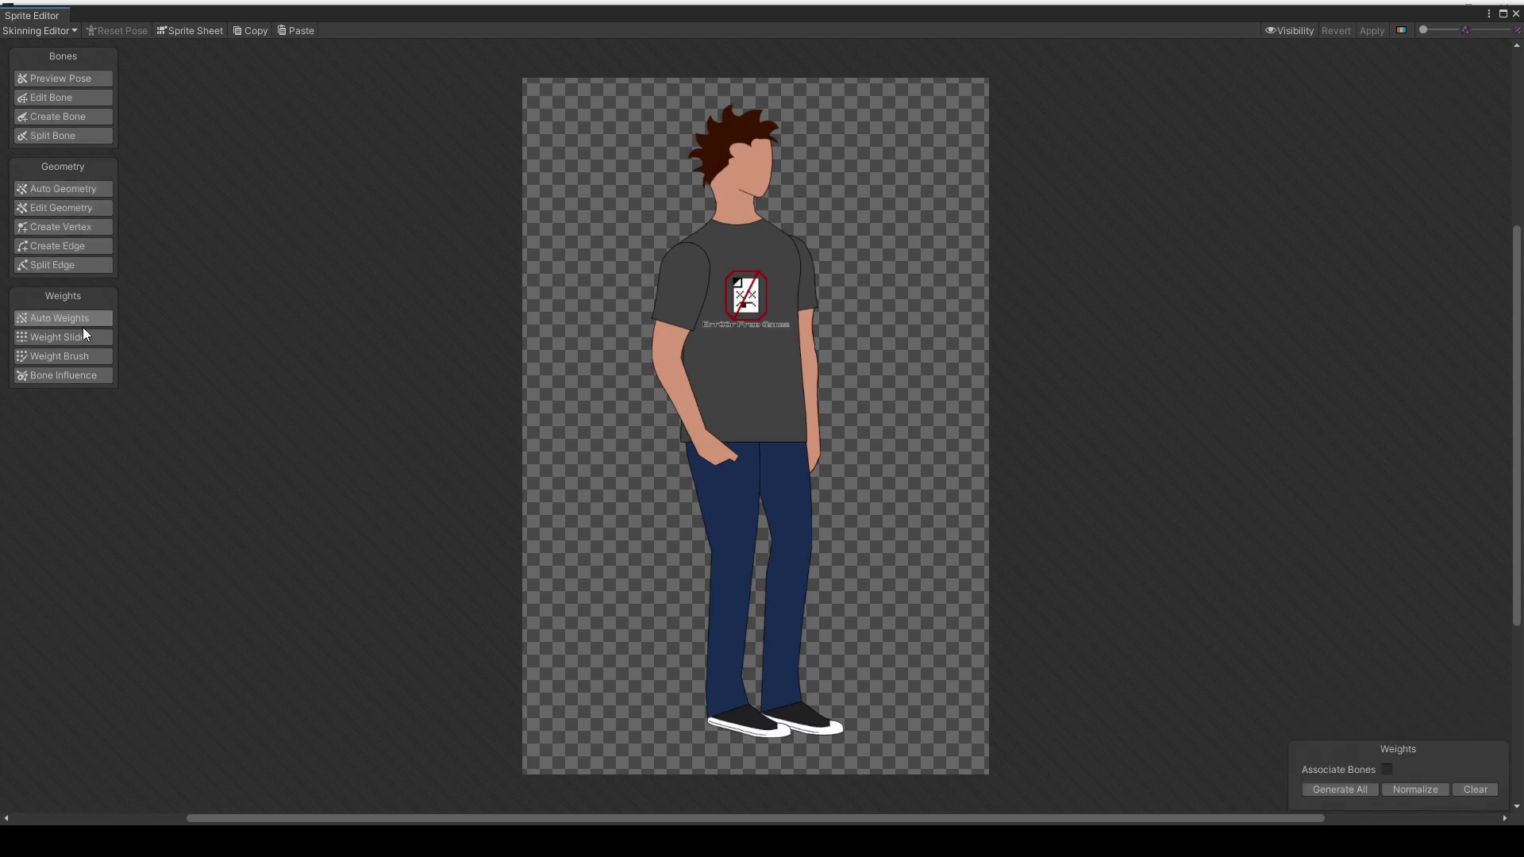
click(88, 335)
click(81, 374)
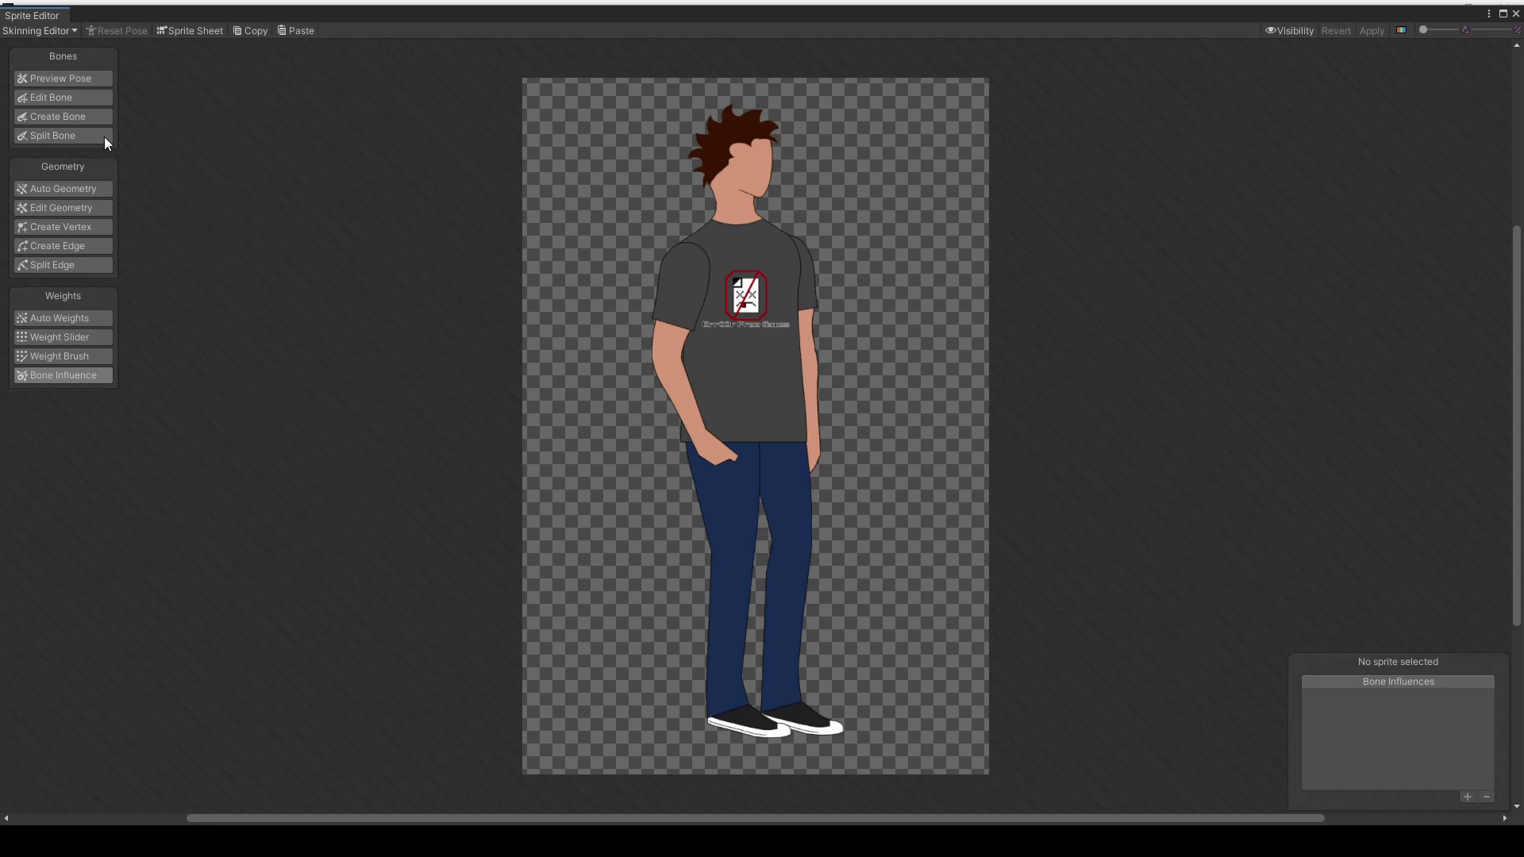
click(75, 82)
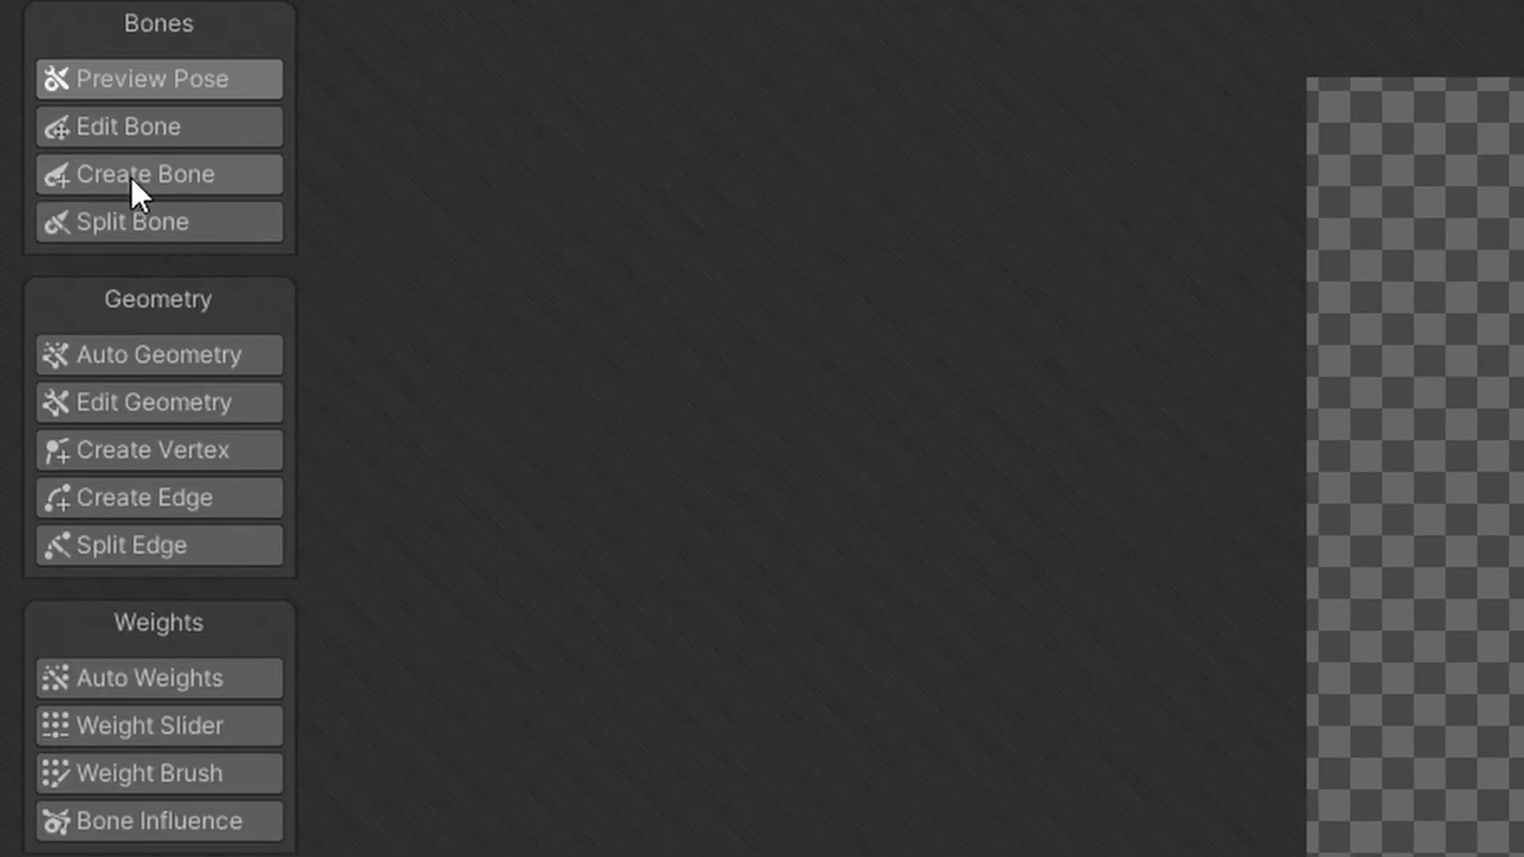
- Create a chain of three bones running from the waist through the chest and neck to the top of the head
click(268, 173)
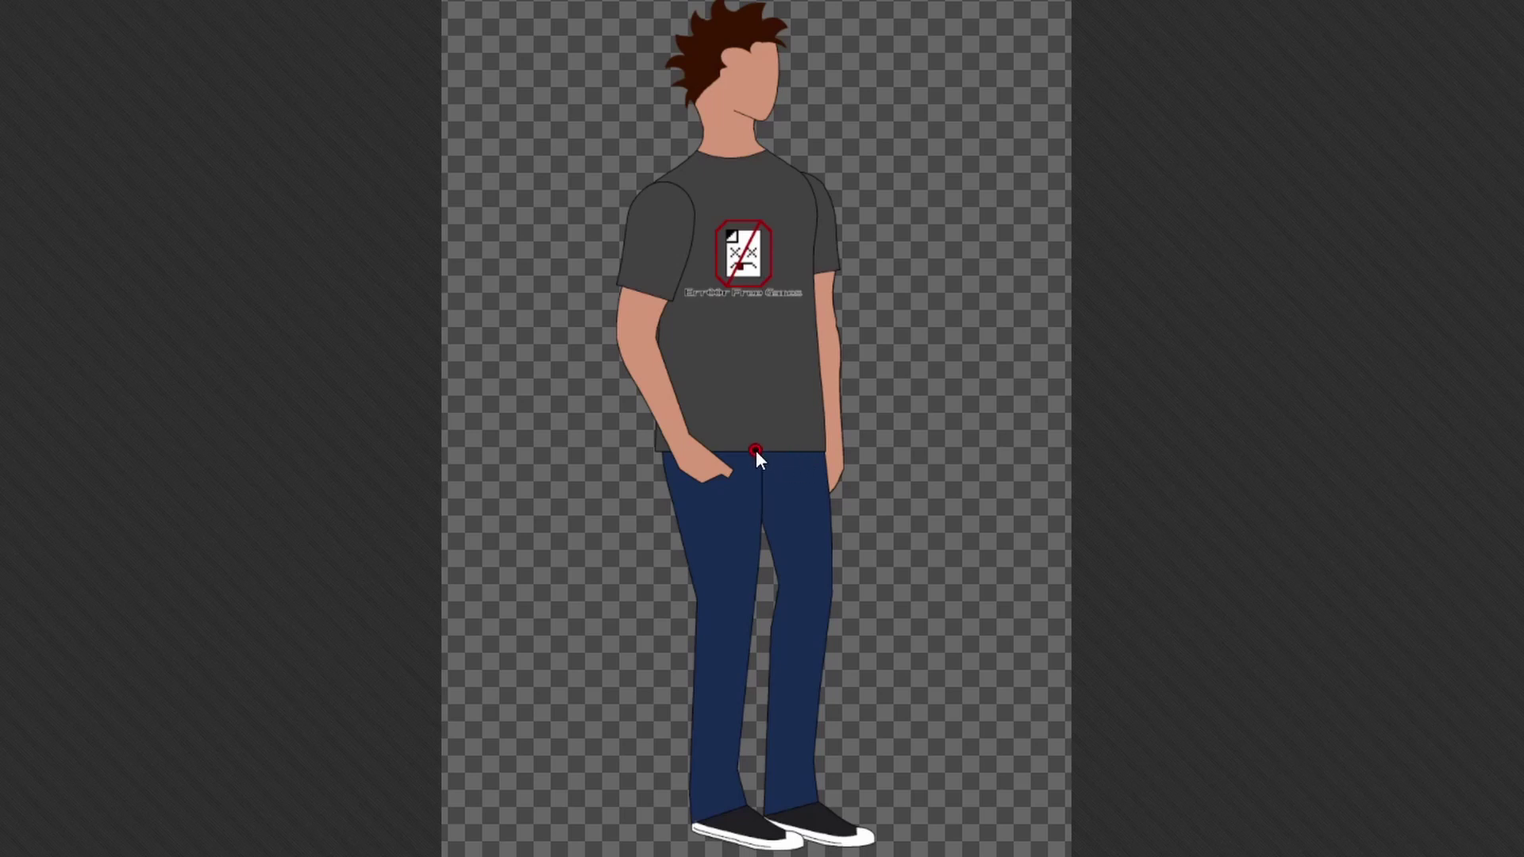
drag(756, 324, 725, 131)
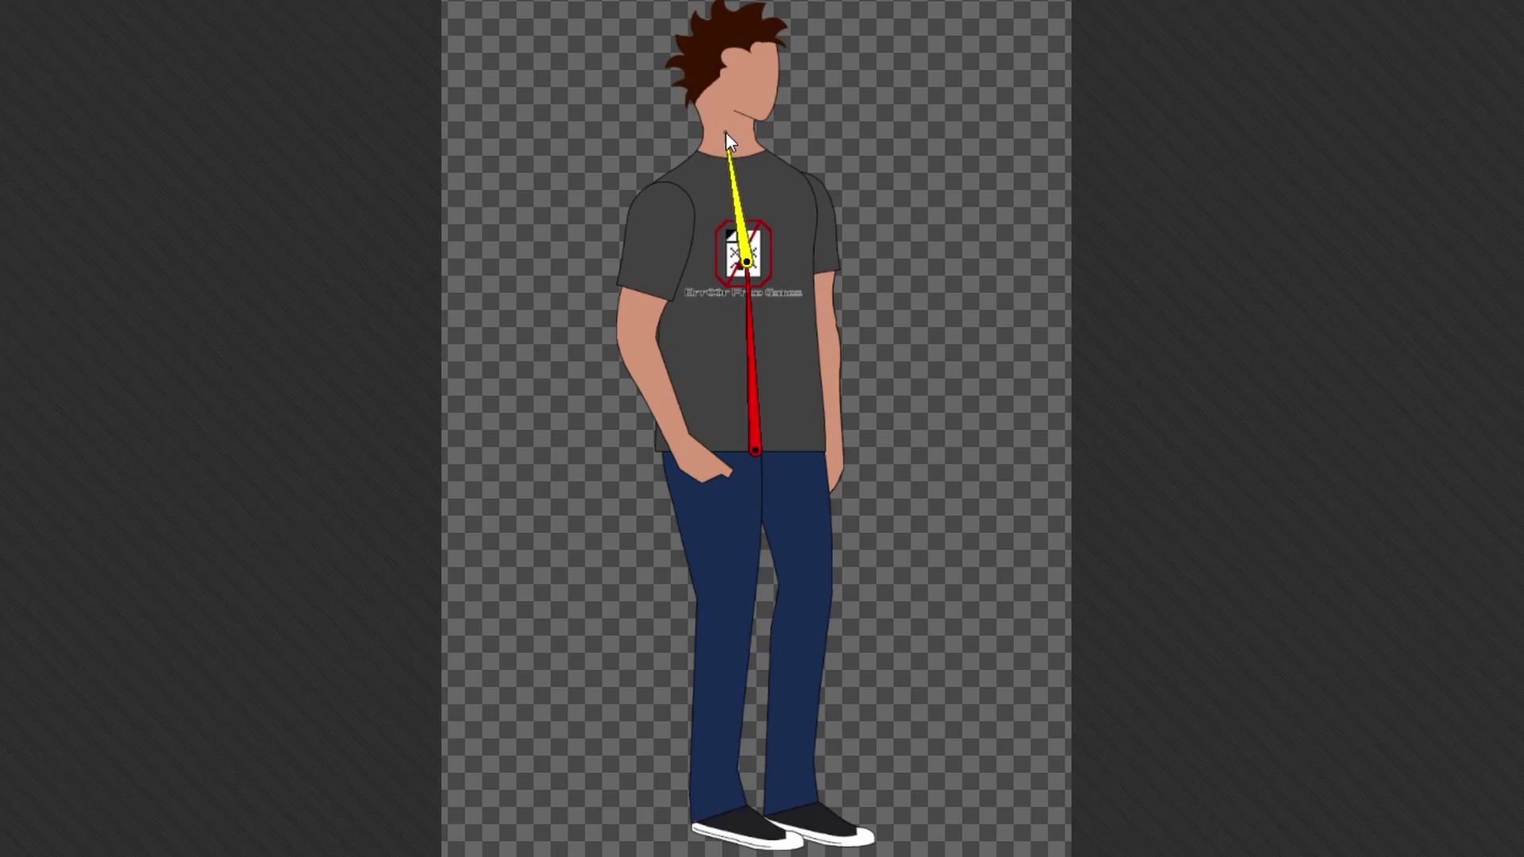
drag(726, 129, 733, 13)
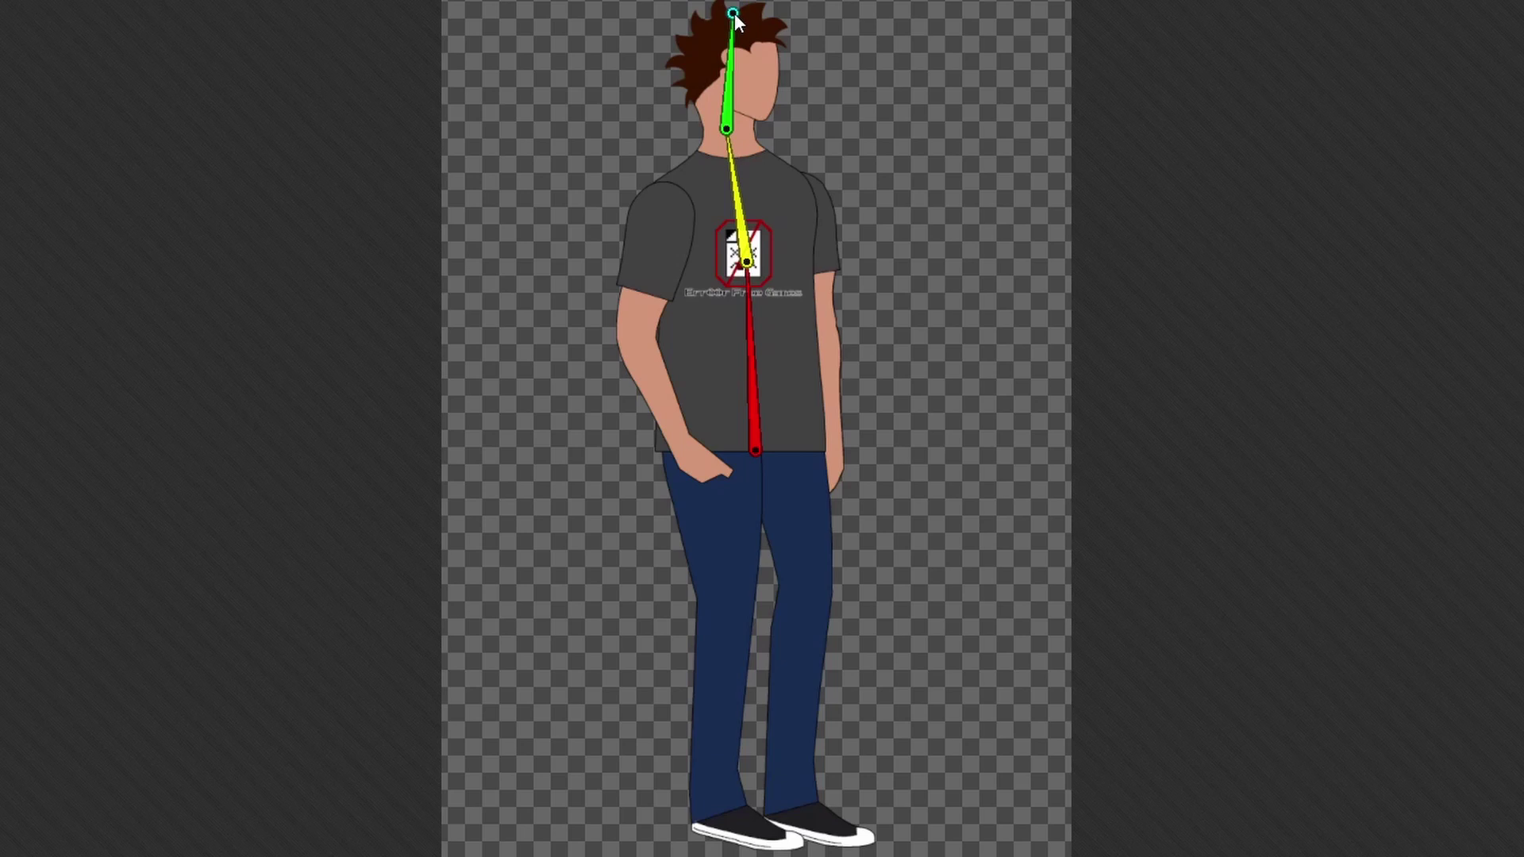
drag(804, 21, 863, 24)
key(ctrl+z)
- Create upper and lower arm bones for both arms, from shoulder through elbow to hand, branching from the upper torso bone
click(738, 224)
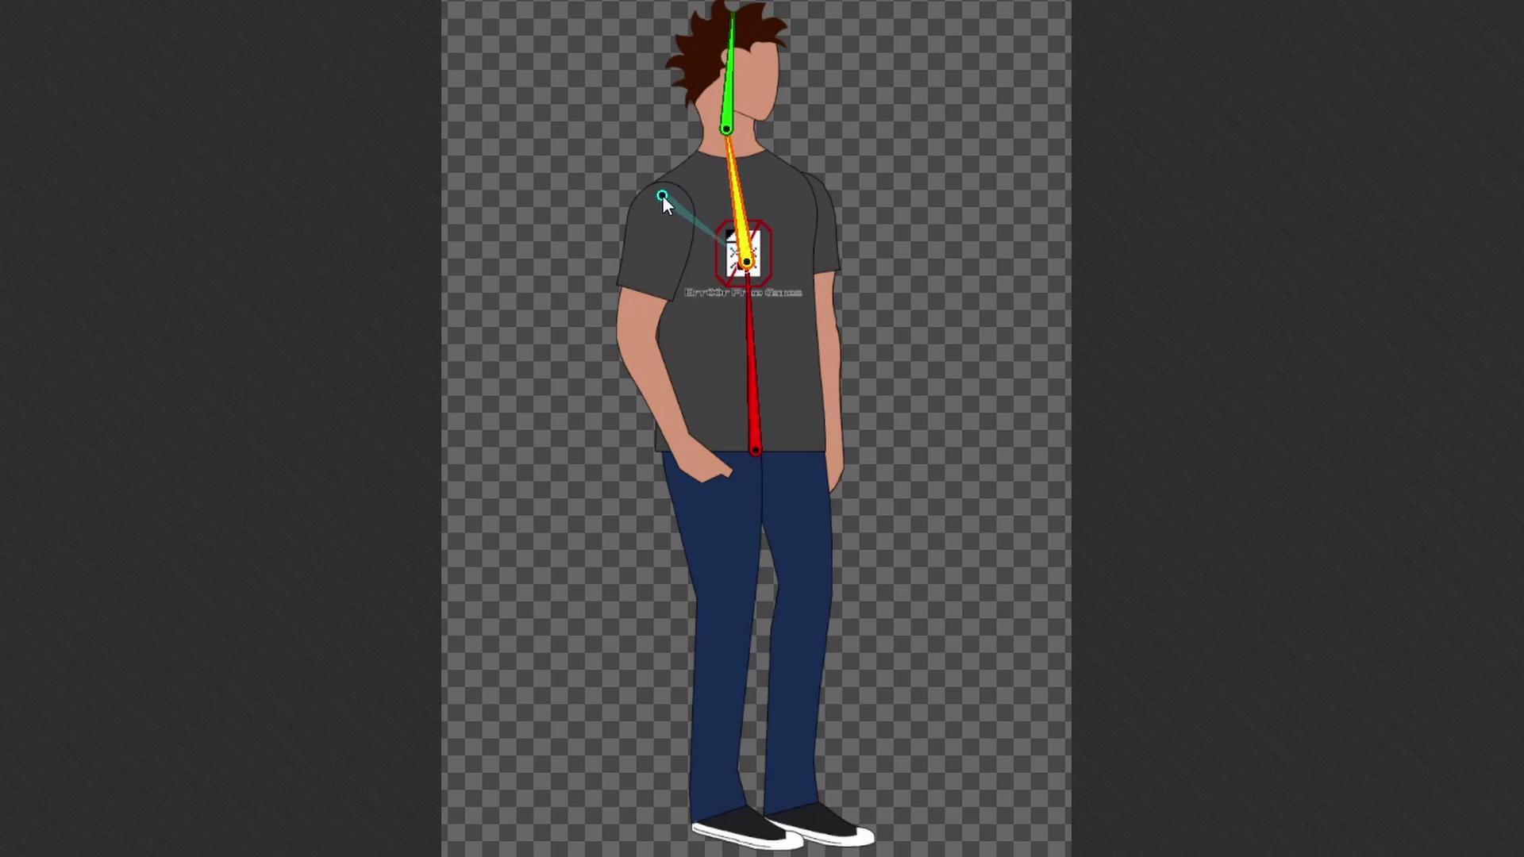
mouse_move(655, 242)
mouse_down()
mouse_move(646, 313)
mouse_move(702, 487)
mouse_move(703, 475)
mouse_up()
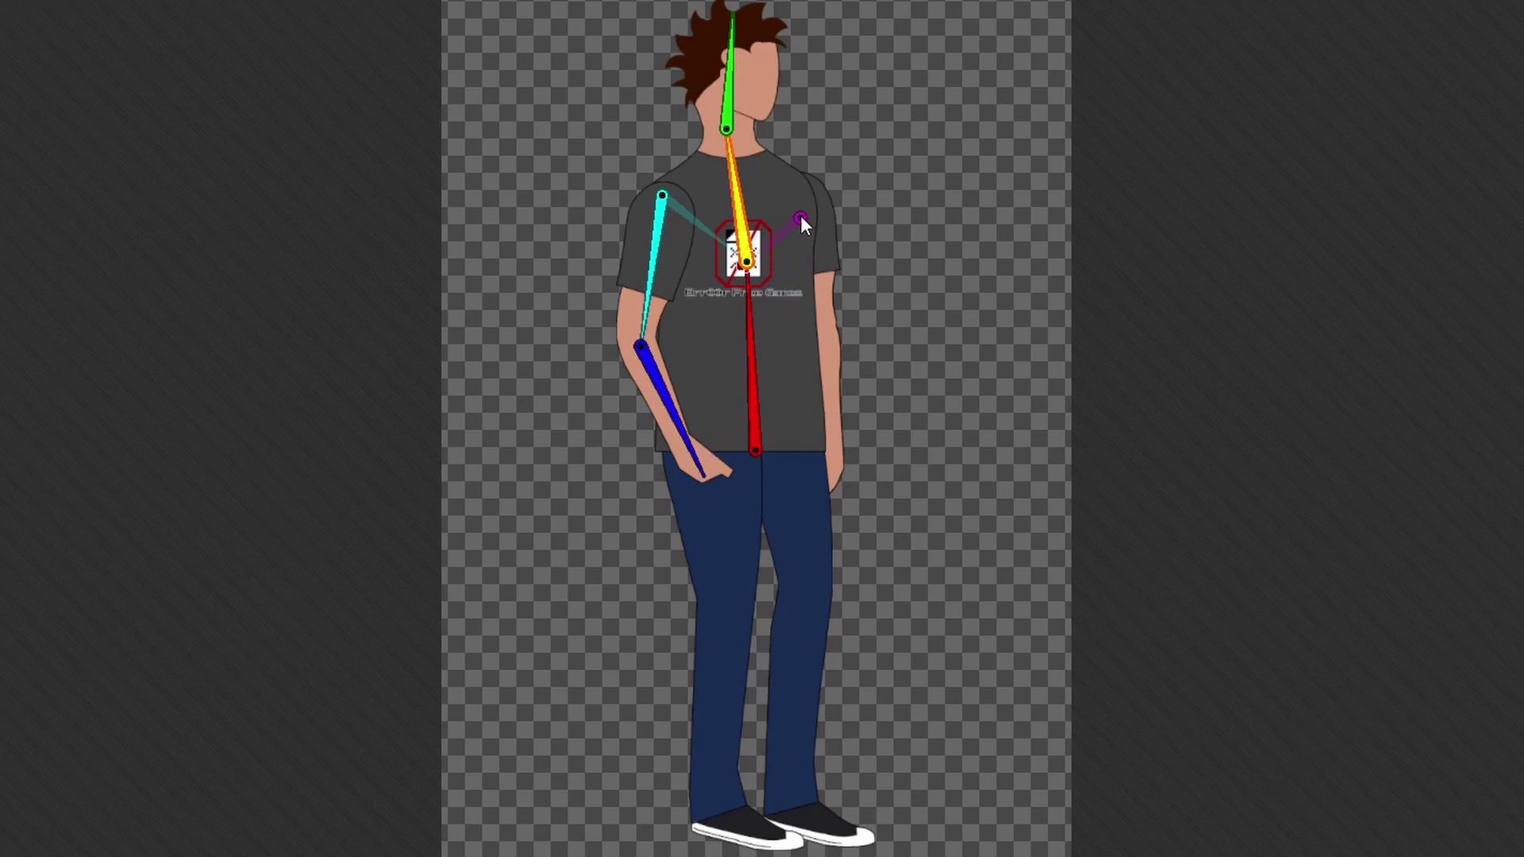
drag(808, 184, 830, 488)
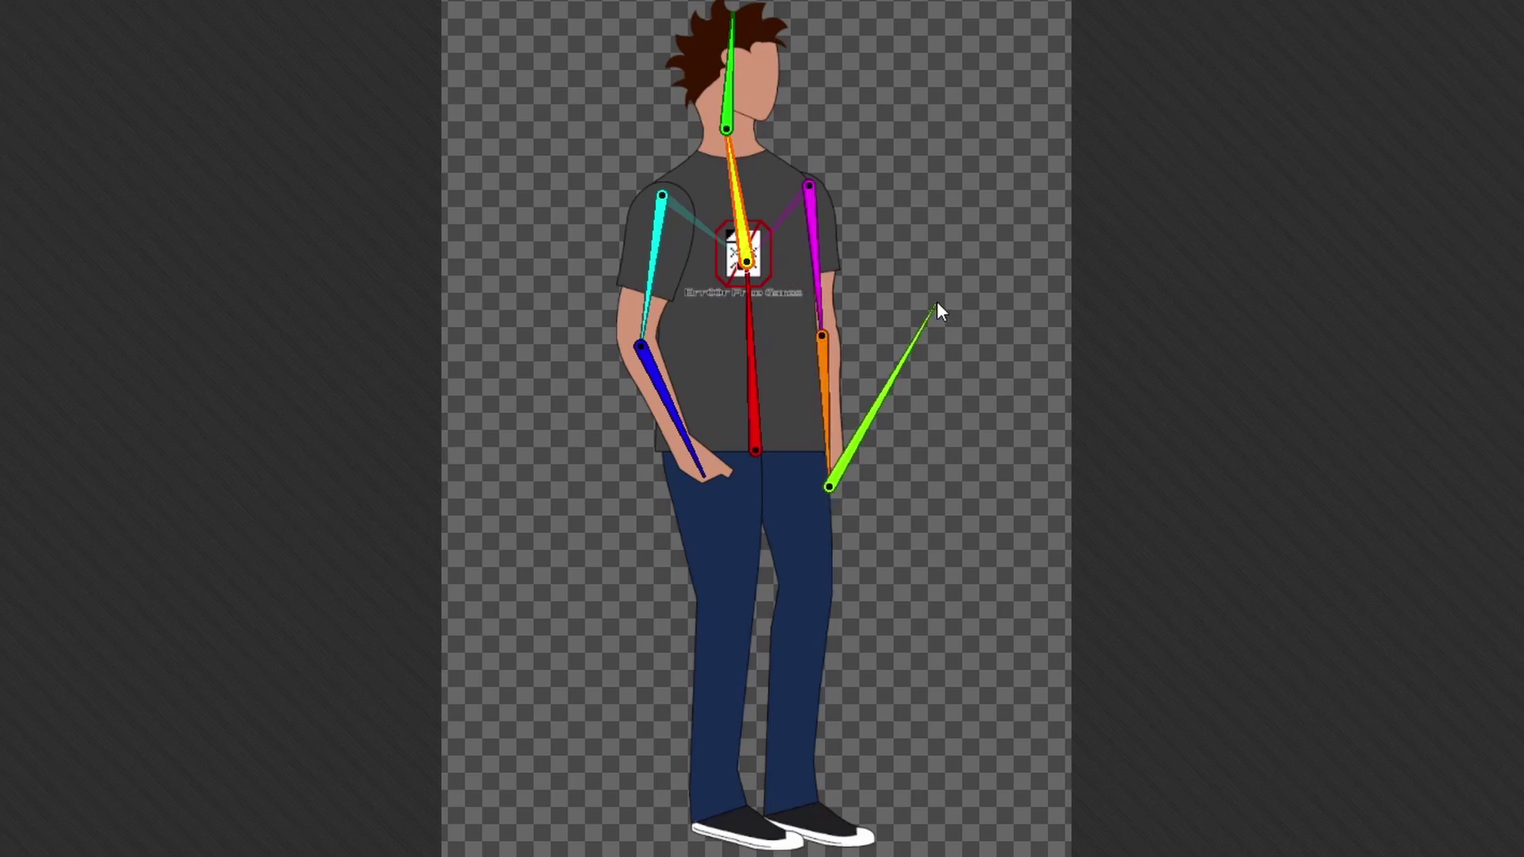
- Create upper and lower leg bones for both legs, from hip through knee to foot, branching from the lower torso bone
click(750, 382)
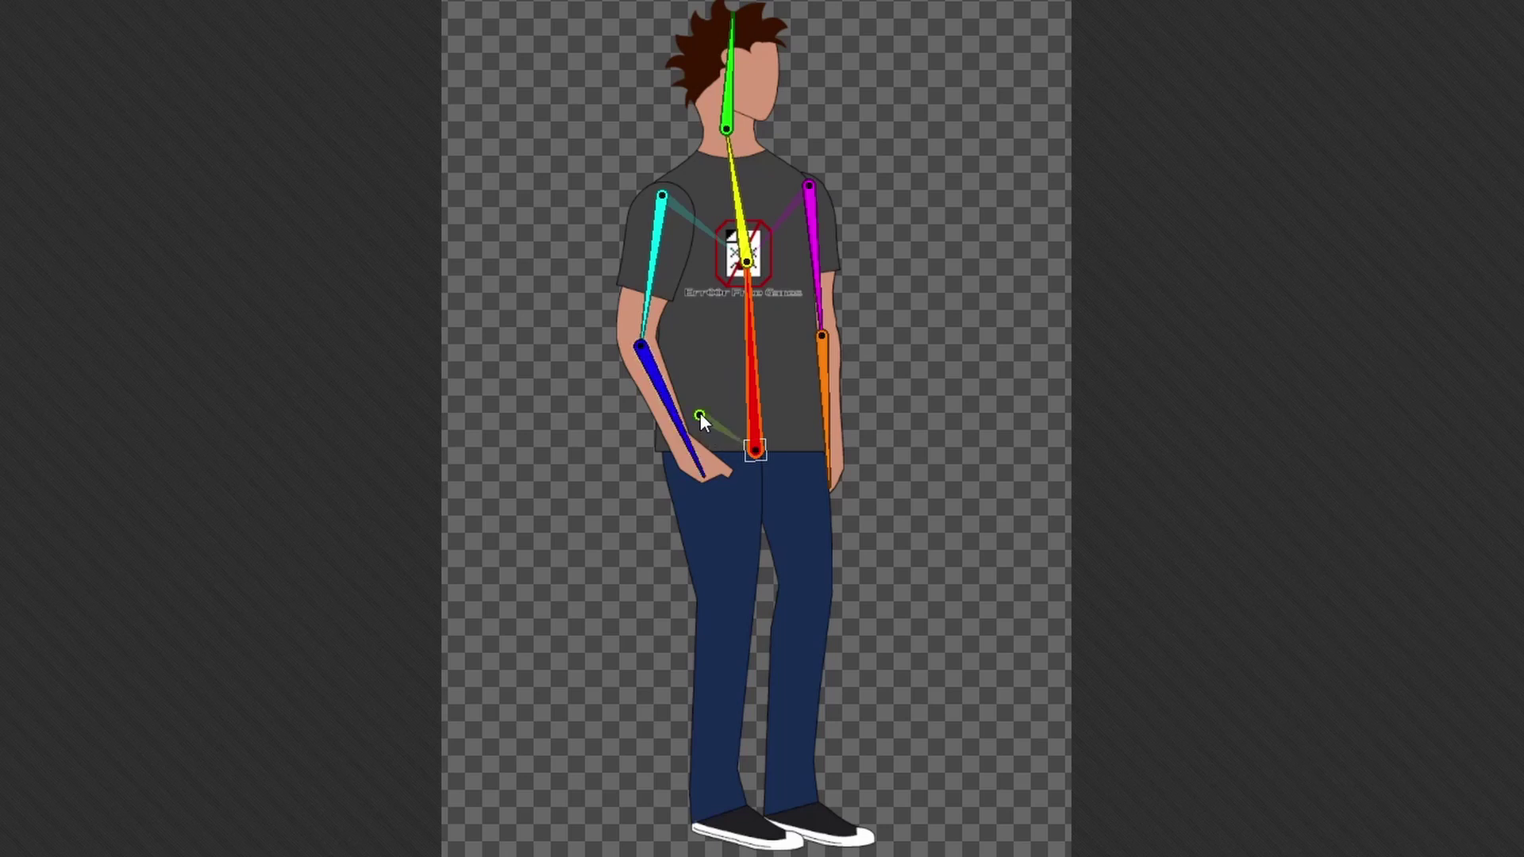
drag(698, 411, 900, 700)
key(ctrl+z)
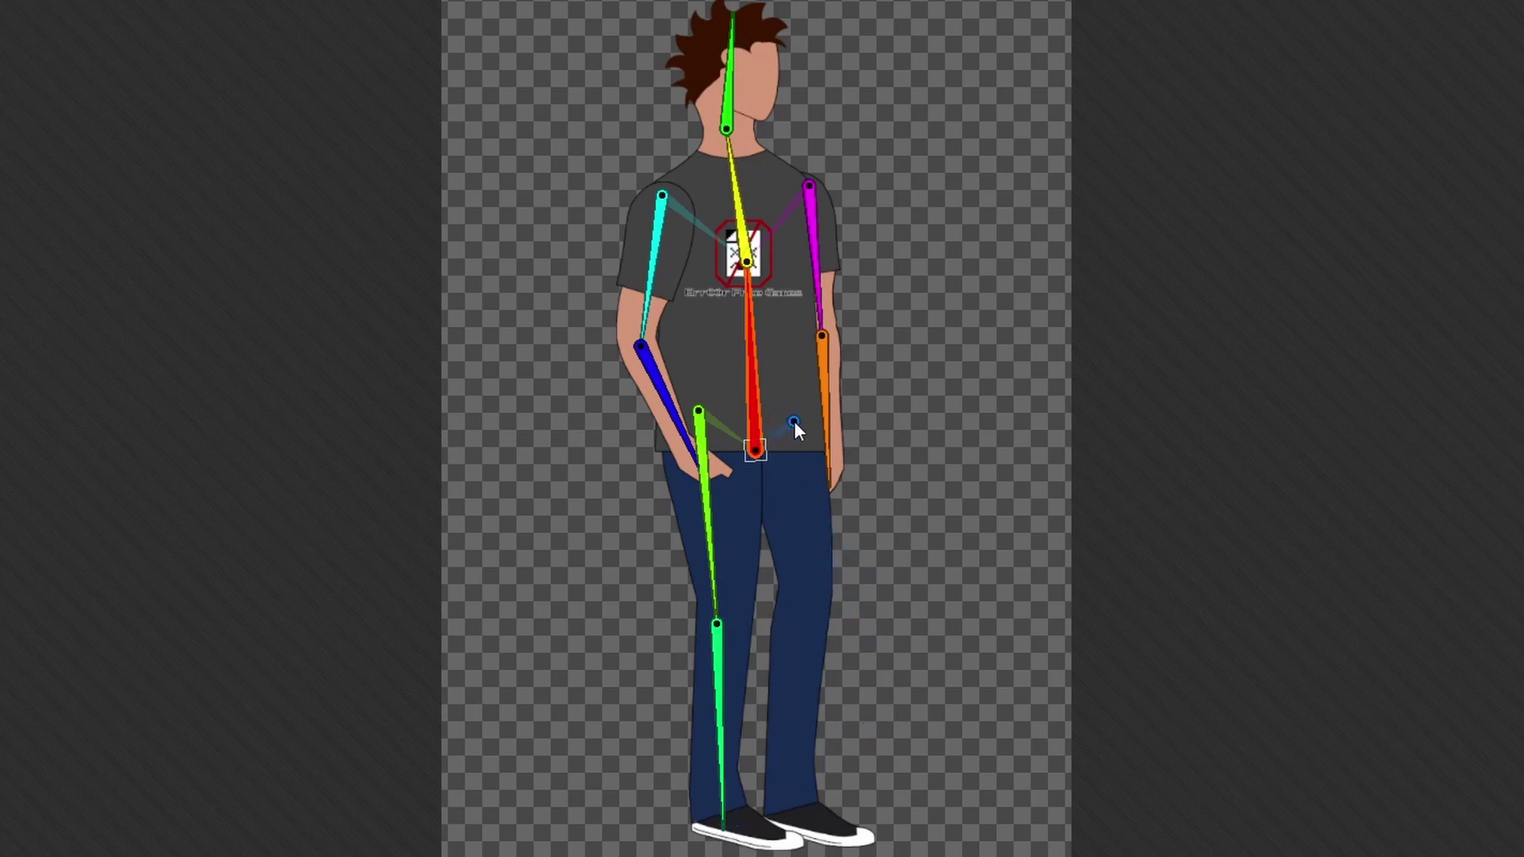
drag(798, 416, 800, 827)
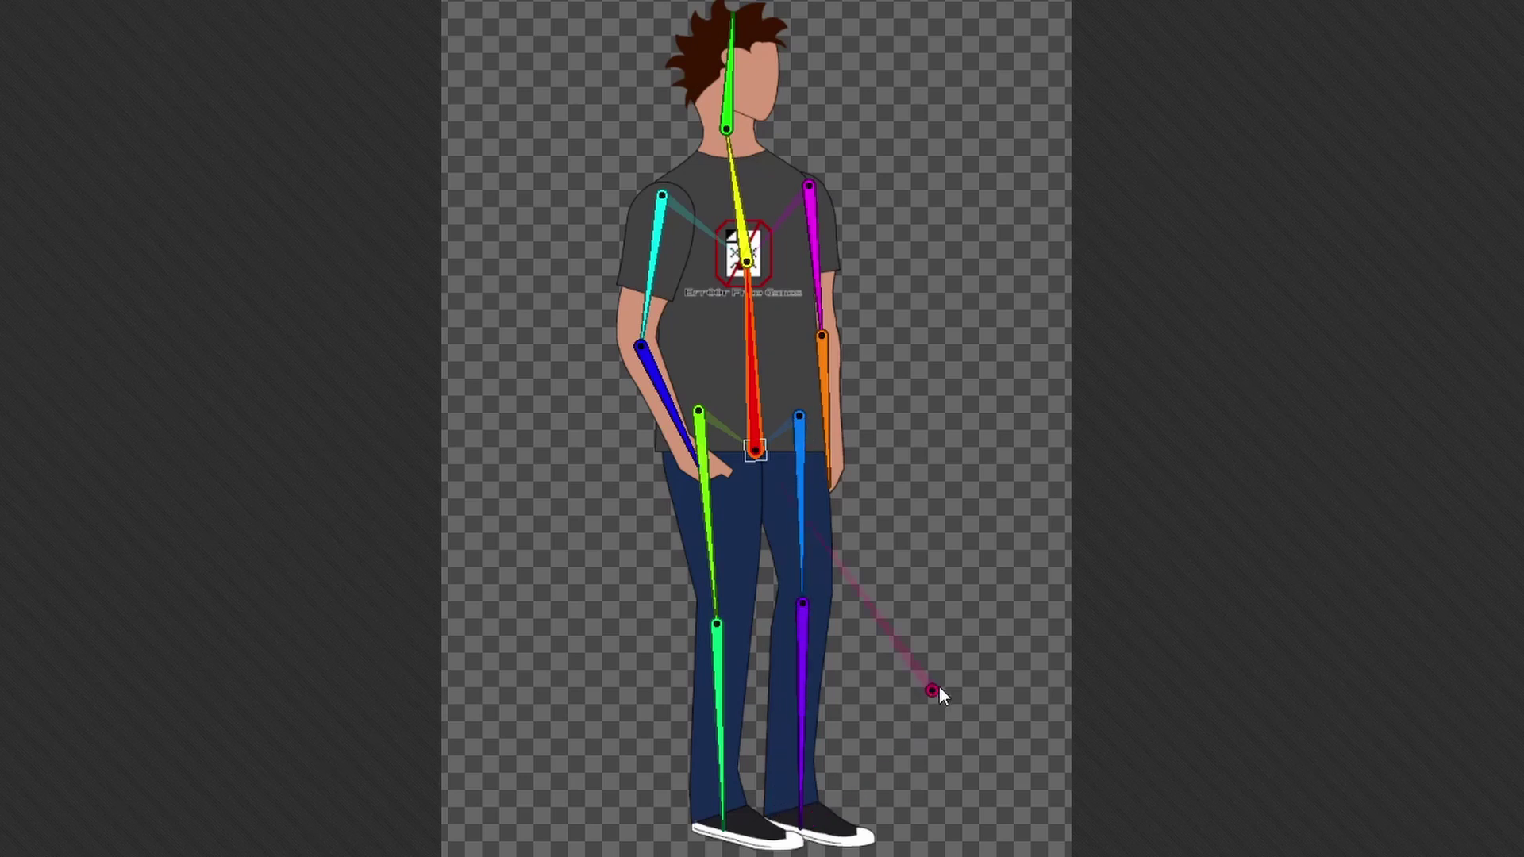
right_click(927, 555)
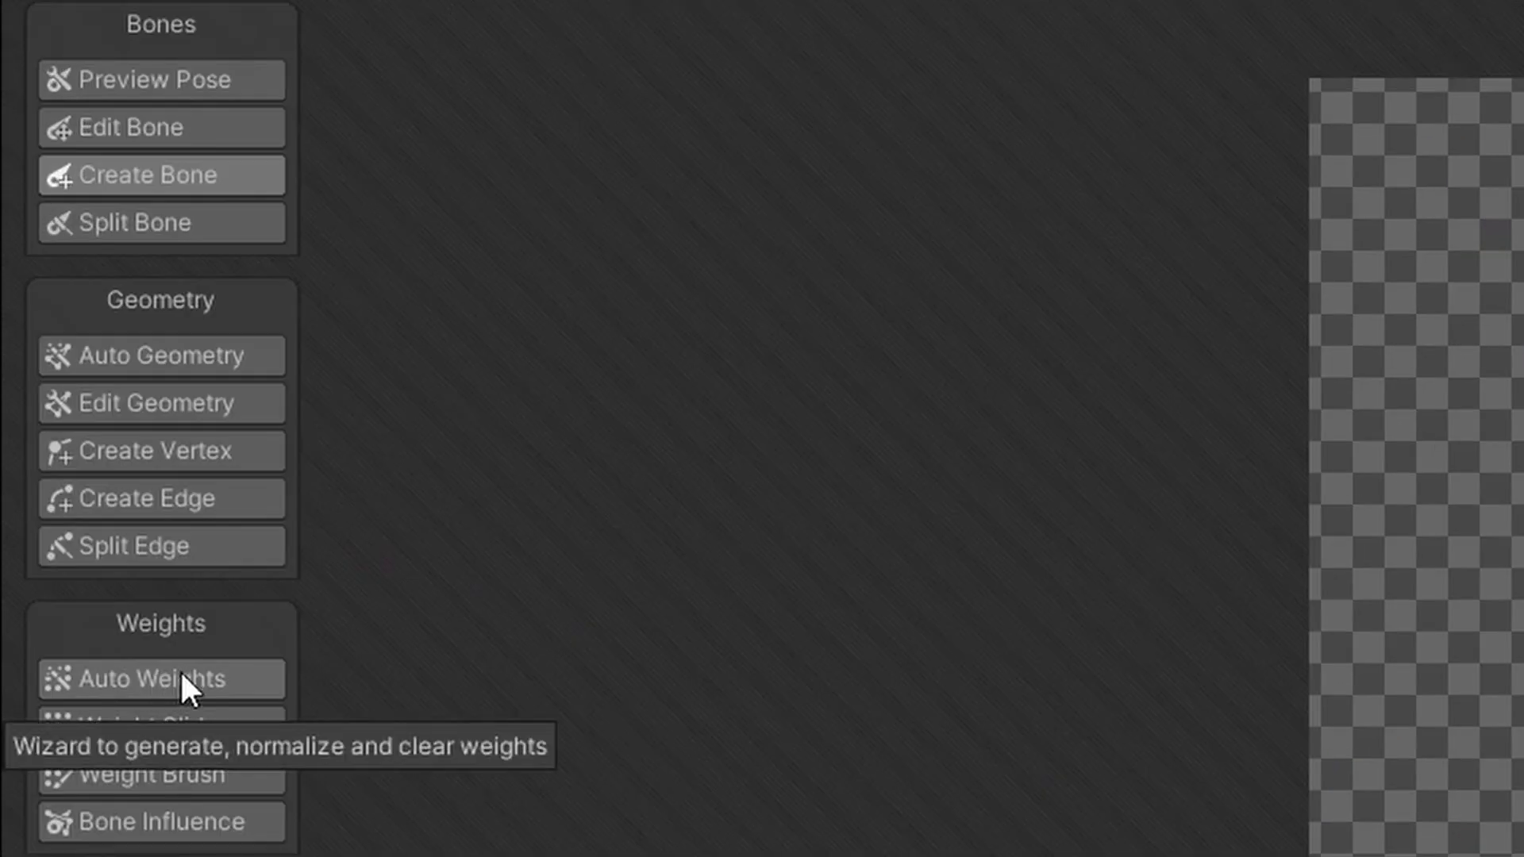
- Generate automatic geometry with weights for all visible sprites of the character
click(166, 359)
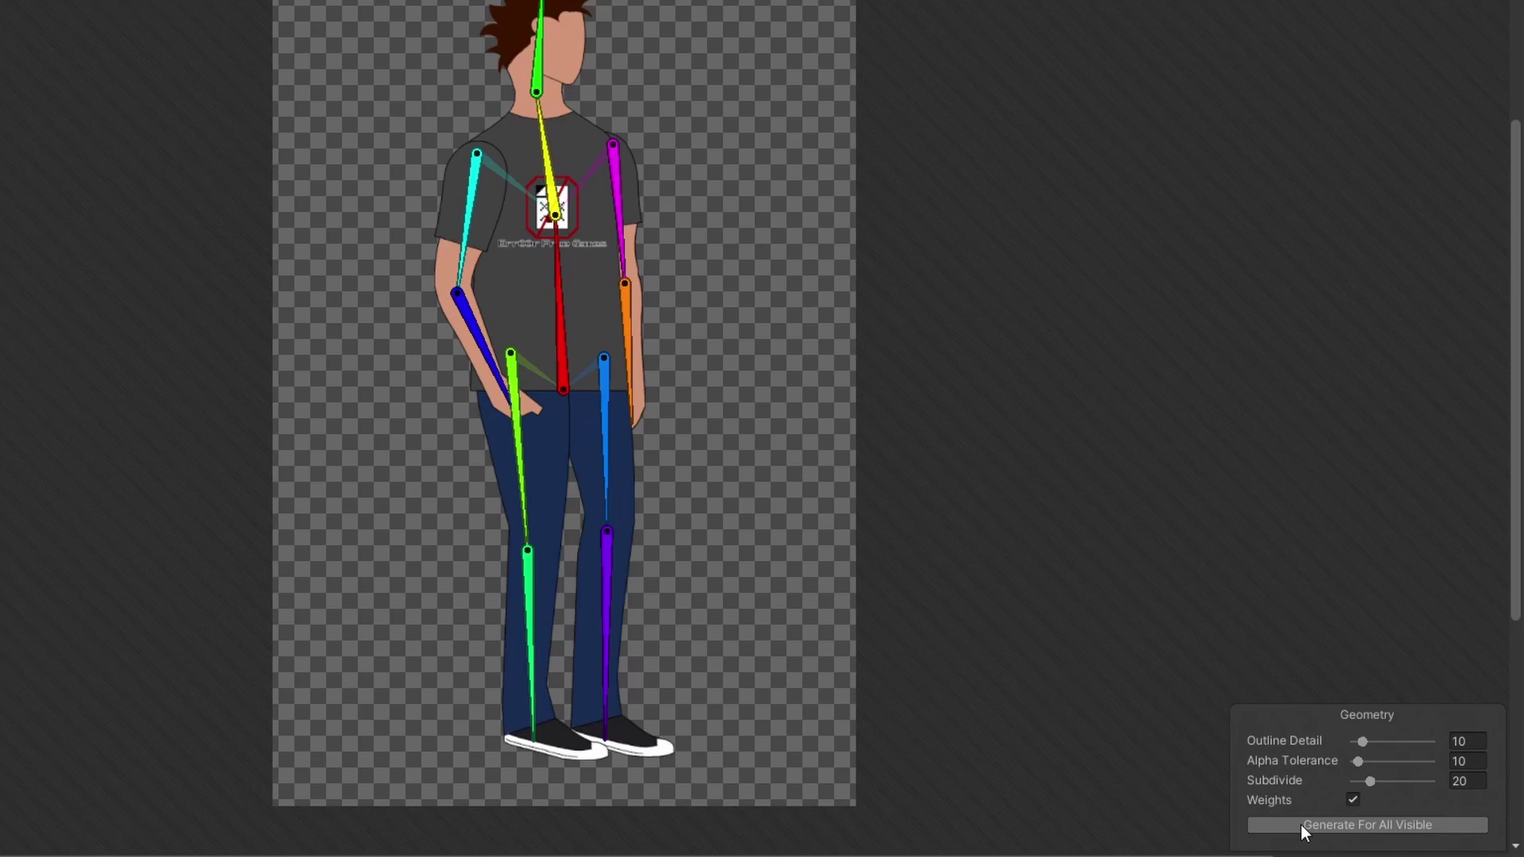
click(1333, 824)
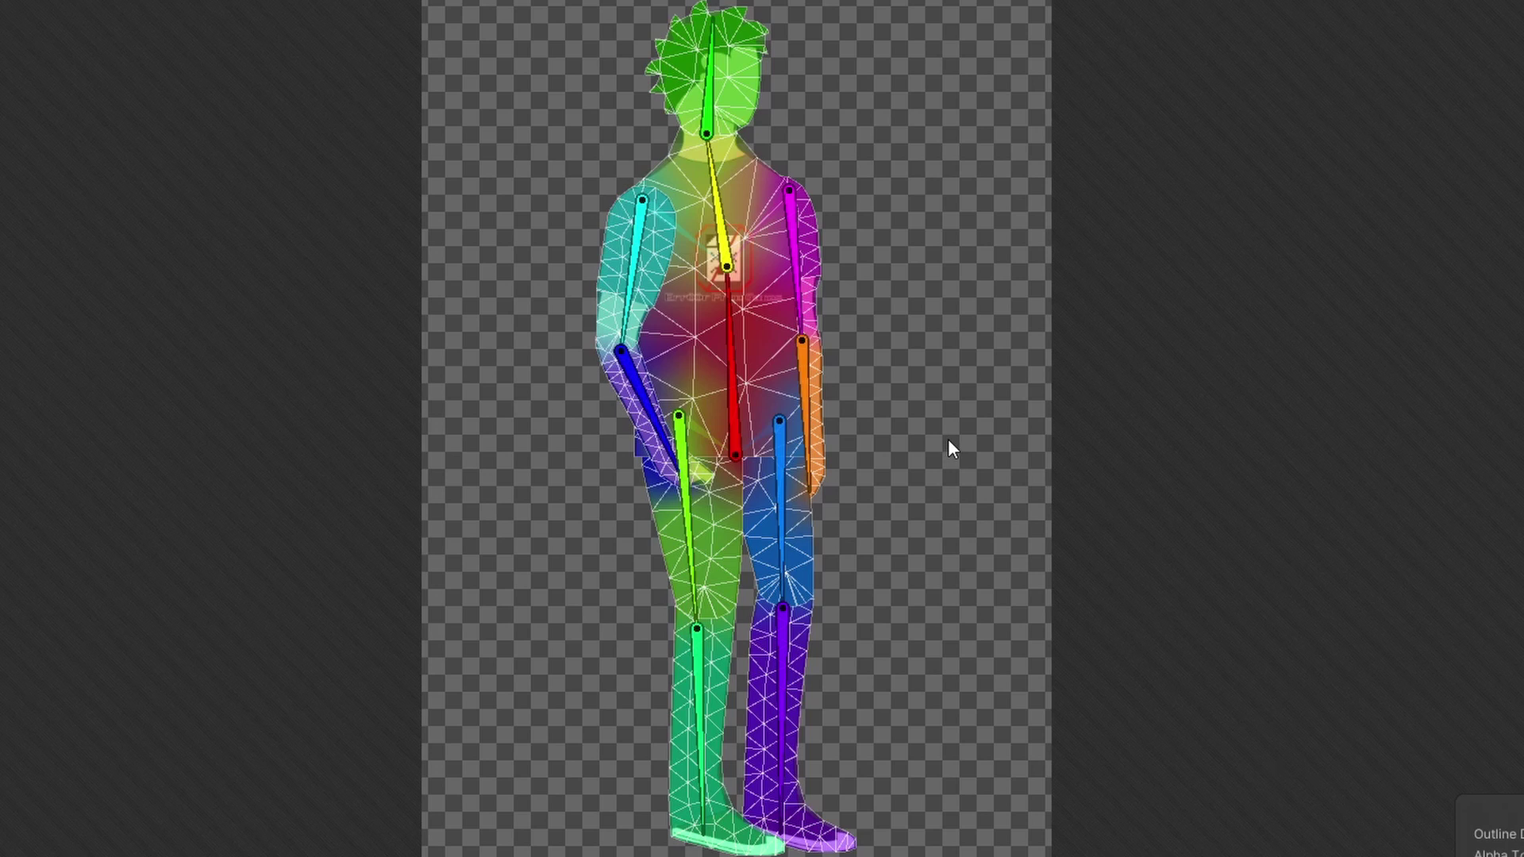
click(631, 254)
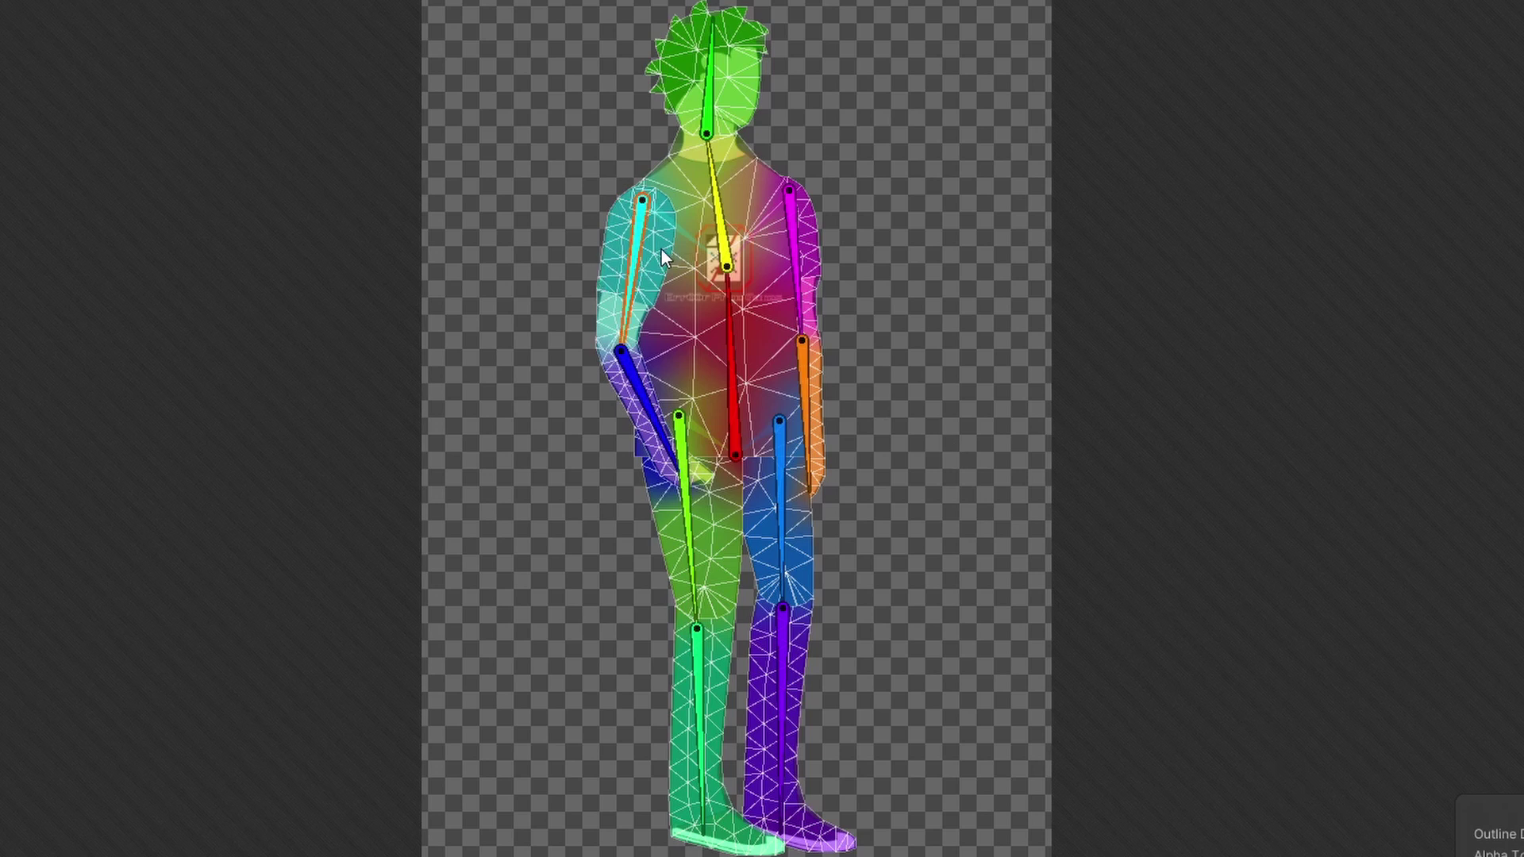
click(714, 238)
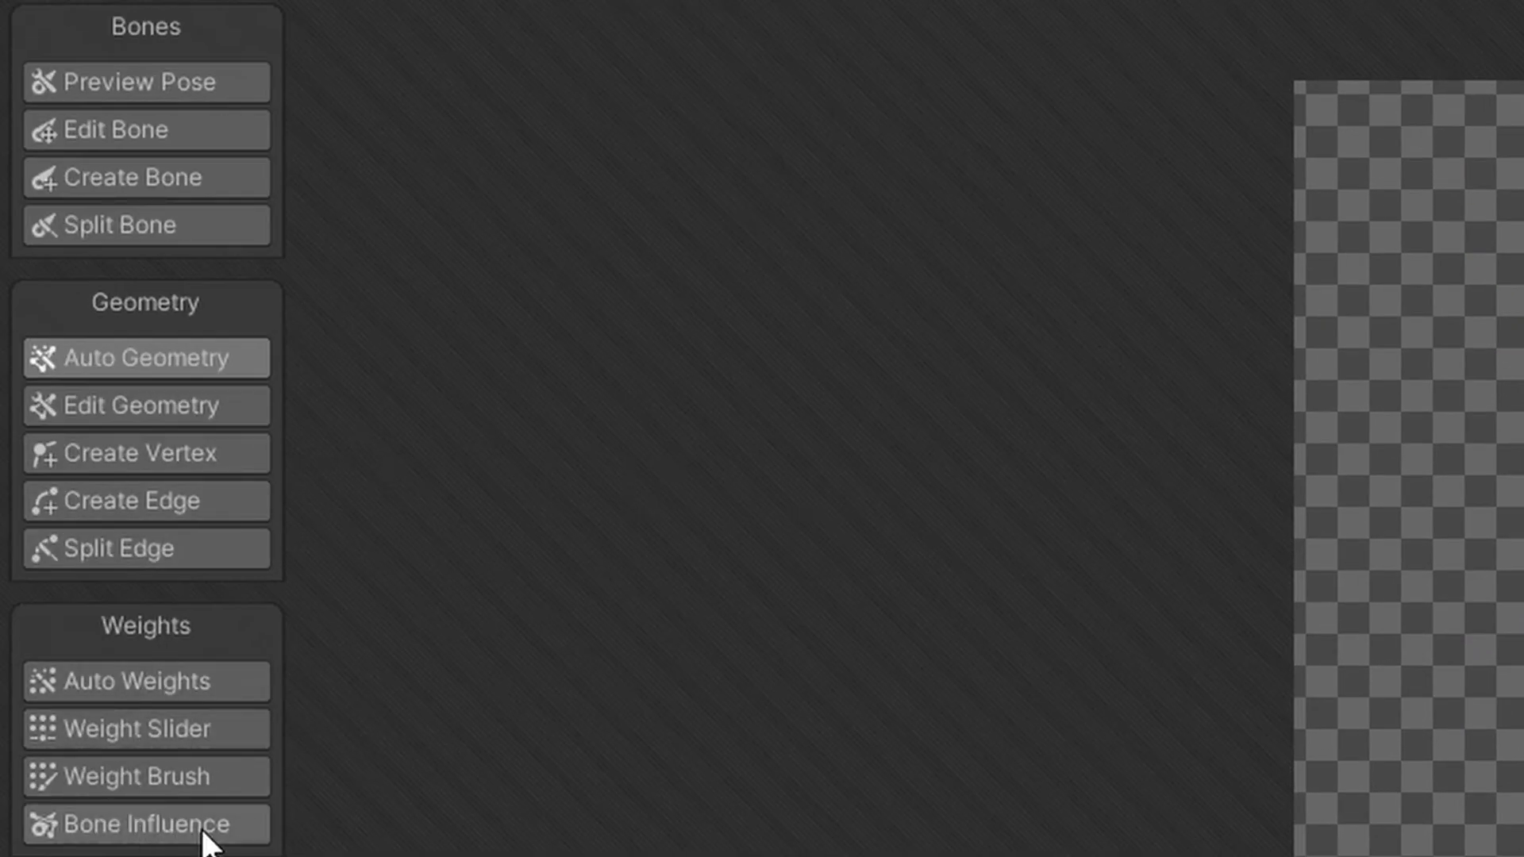
- Remove bone_10, bone_6, bone_4, bone_5 and bone_8 from the Torso sprite's bone influences
click(251, 811)
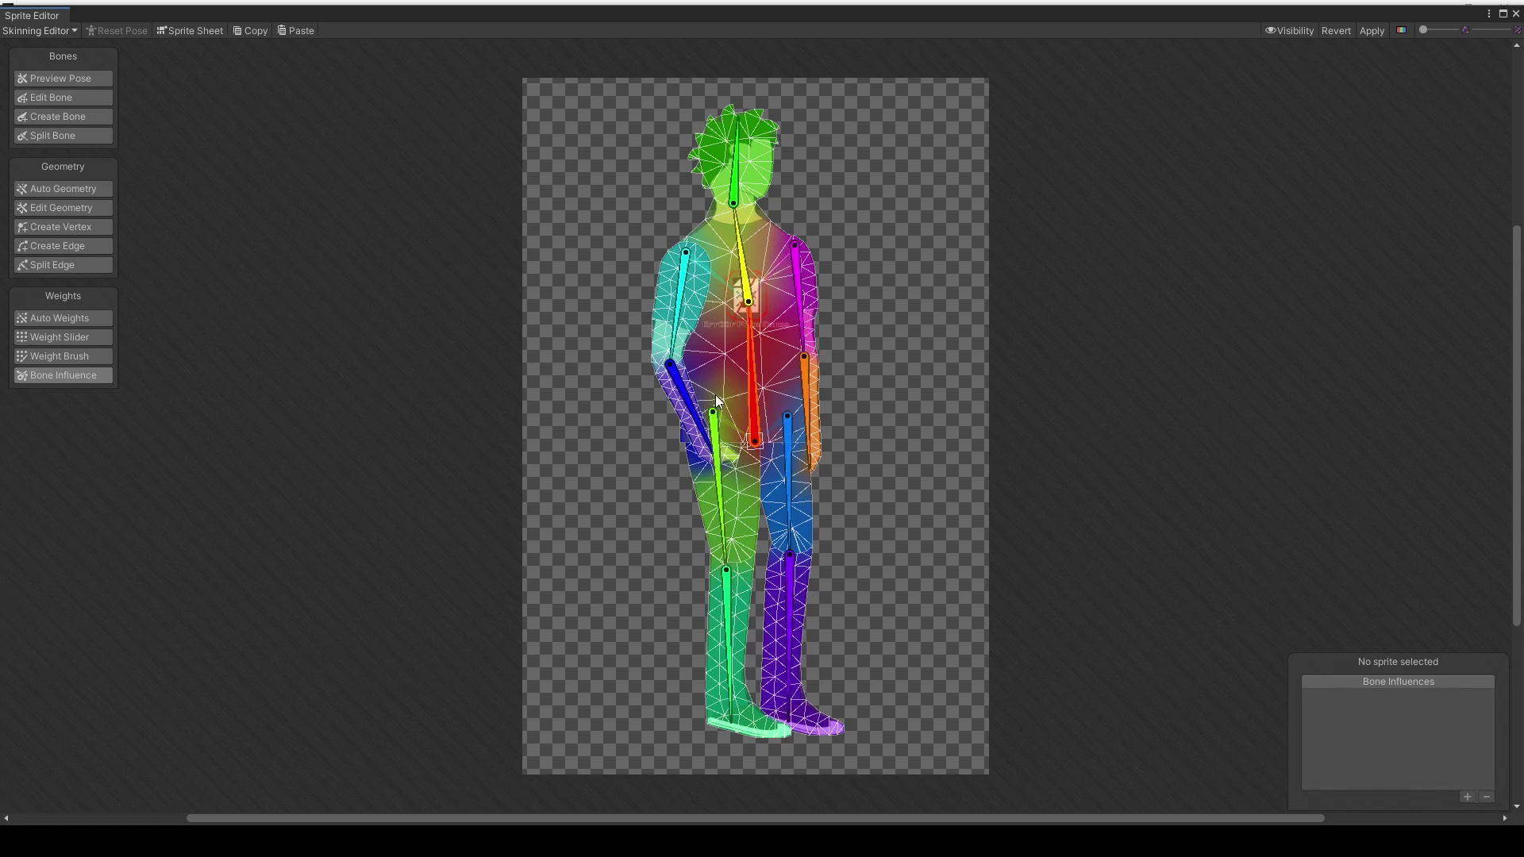
click(717, 358)
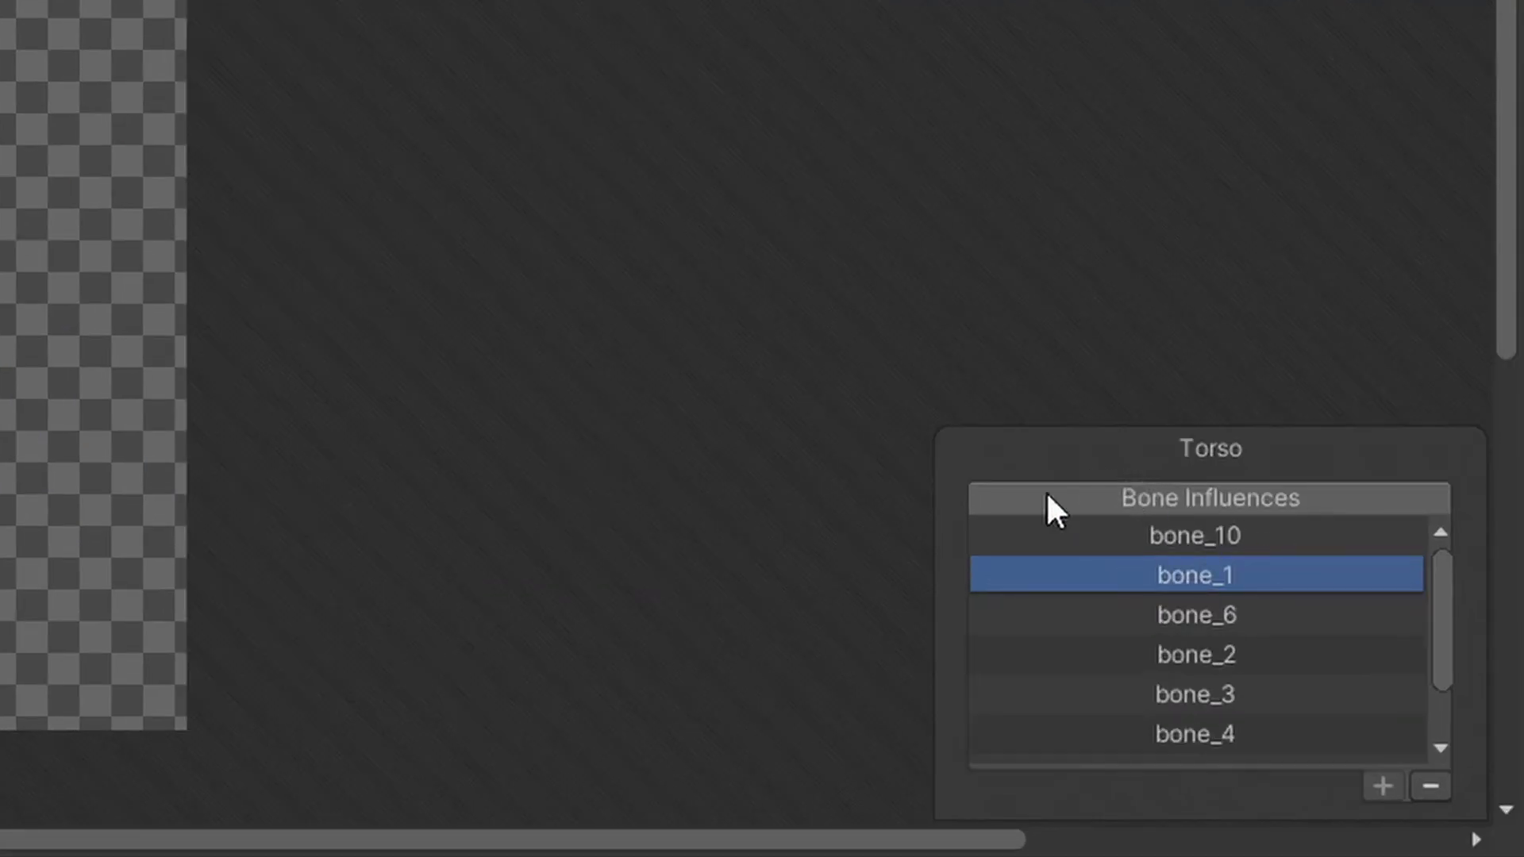
click(1175, 538)
click(1415, 777)
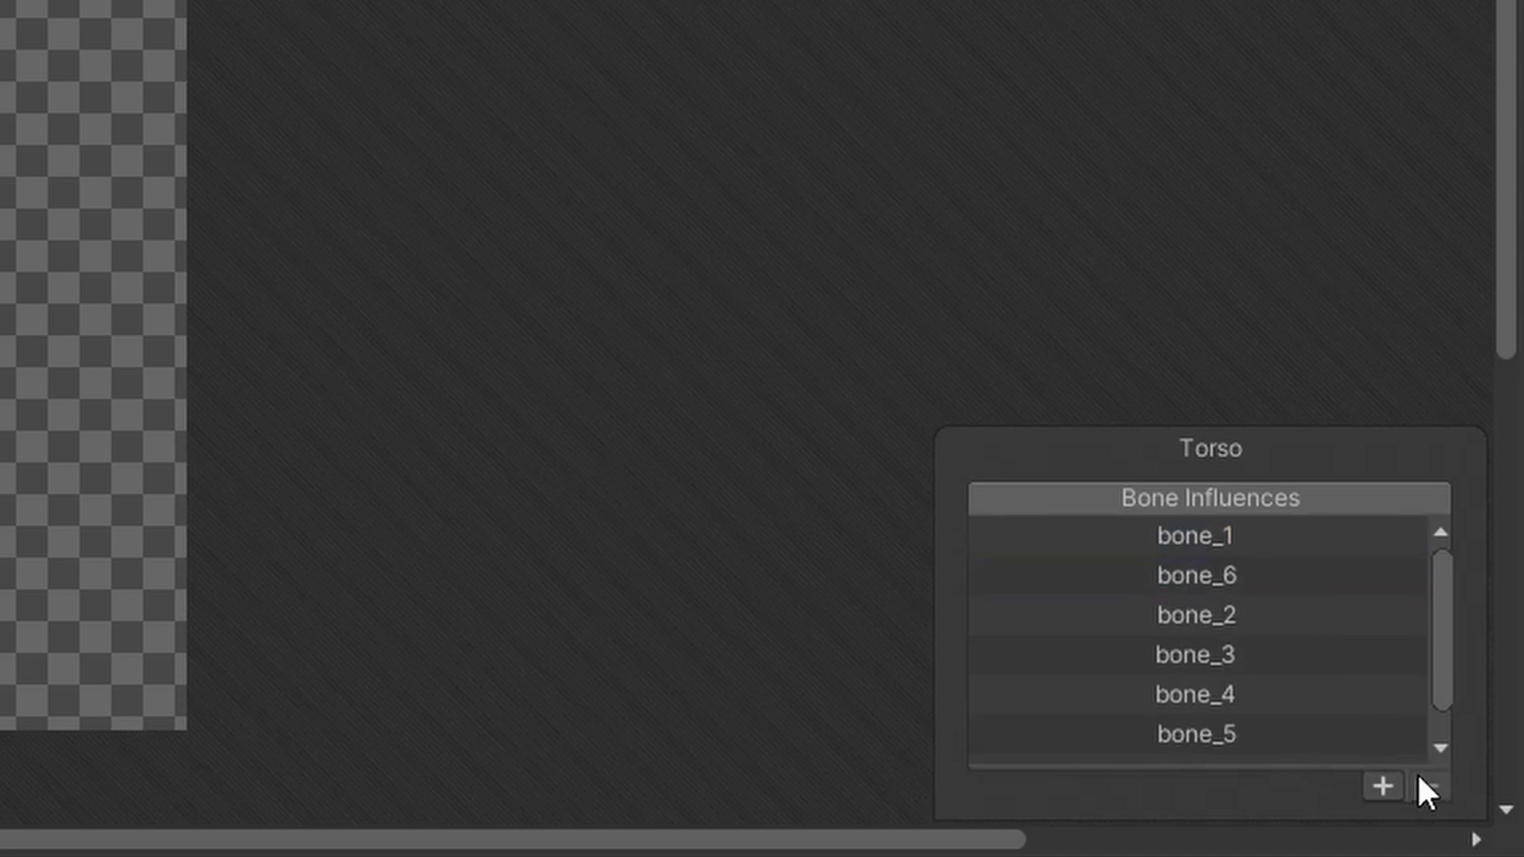
click(1259, 573)
click(1415, 781)
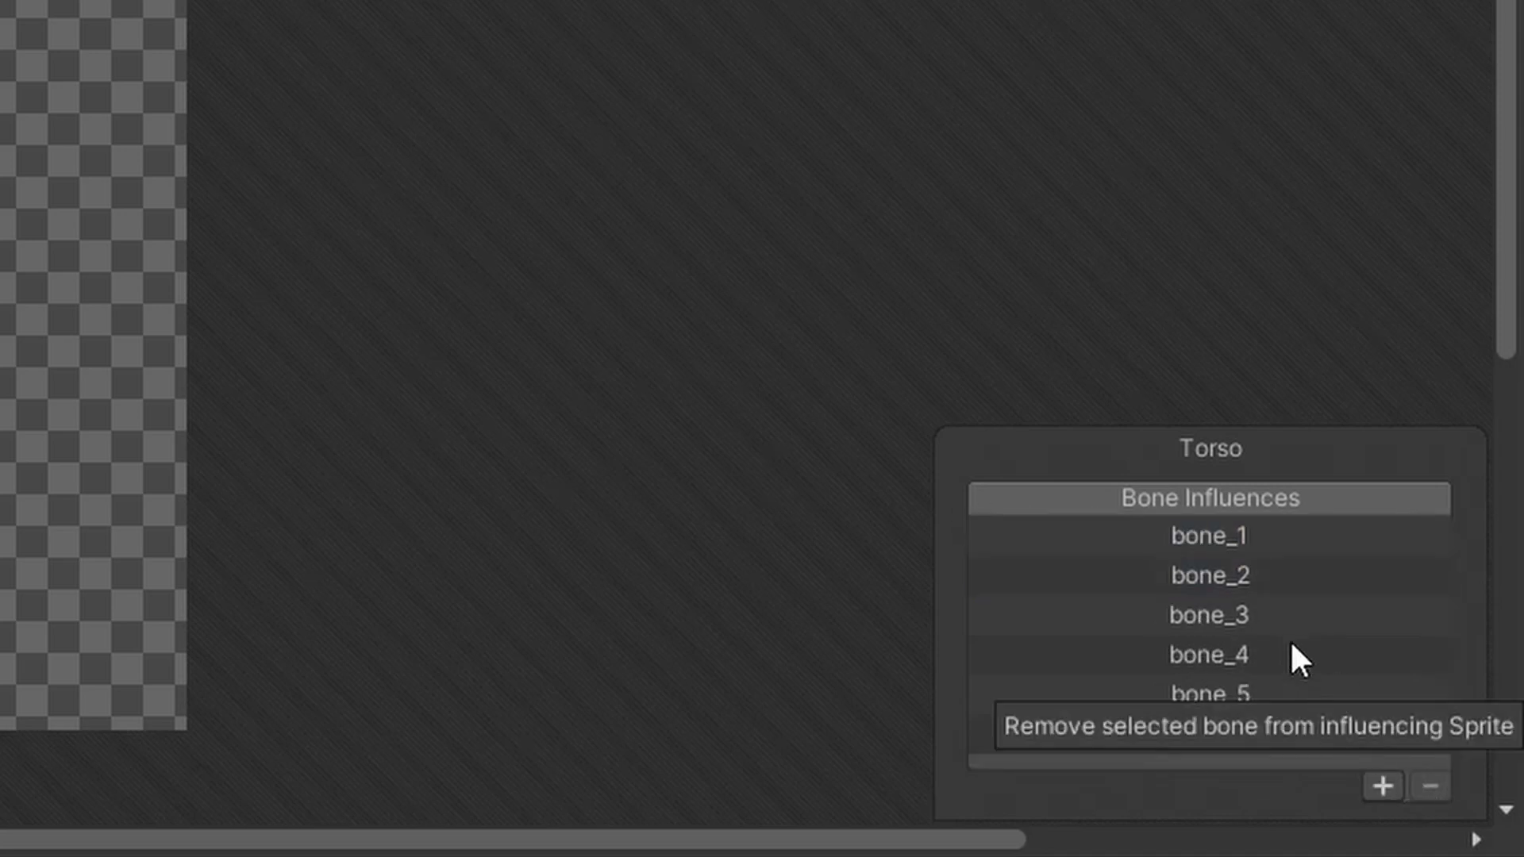
click(1276, 652)
click(1417, 781)
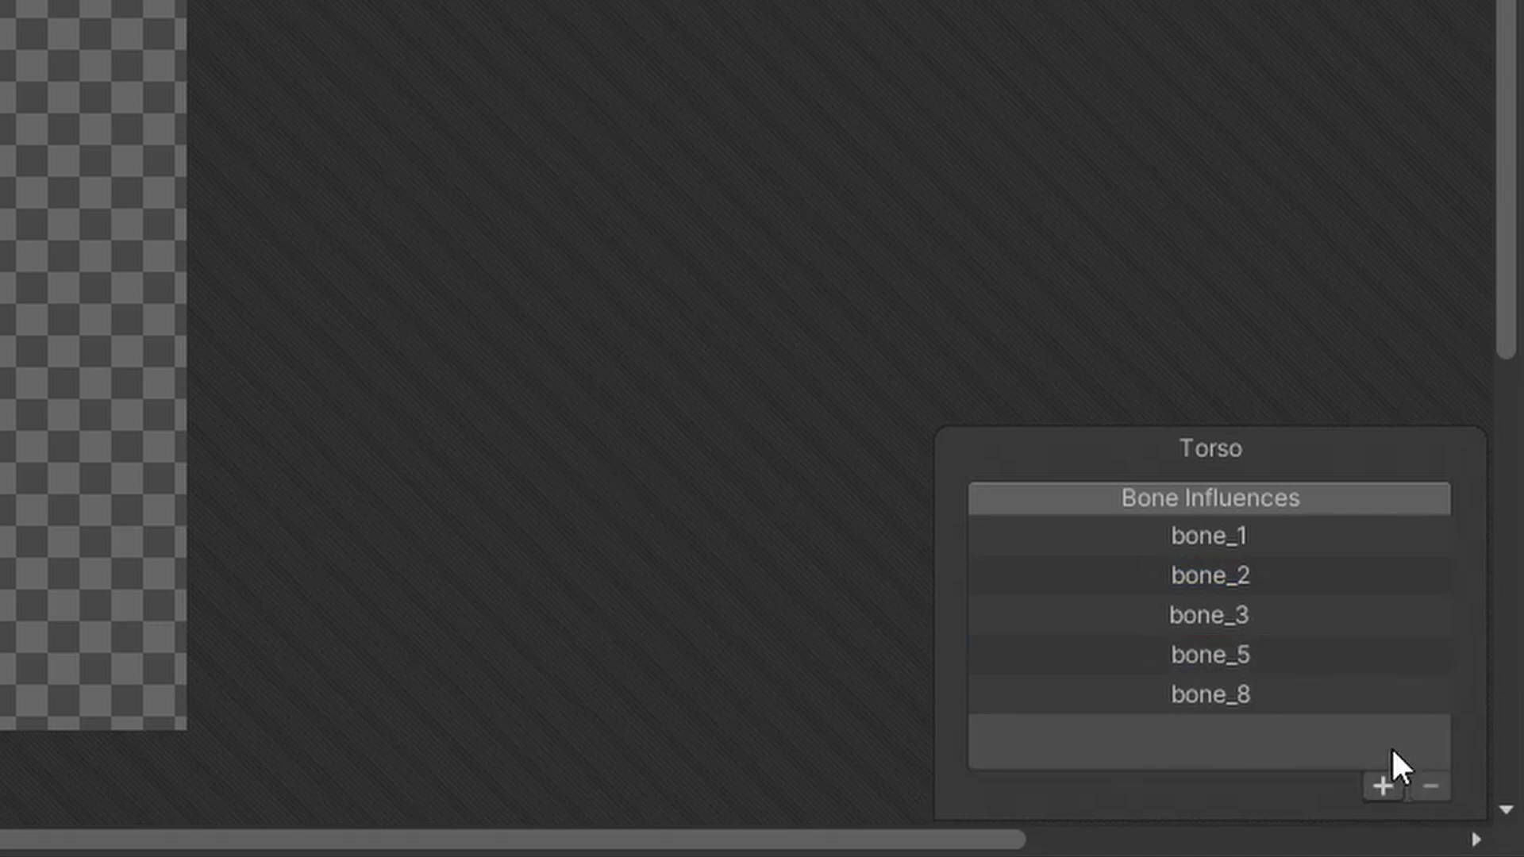
click(1268, 652)
click(1426, 784)
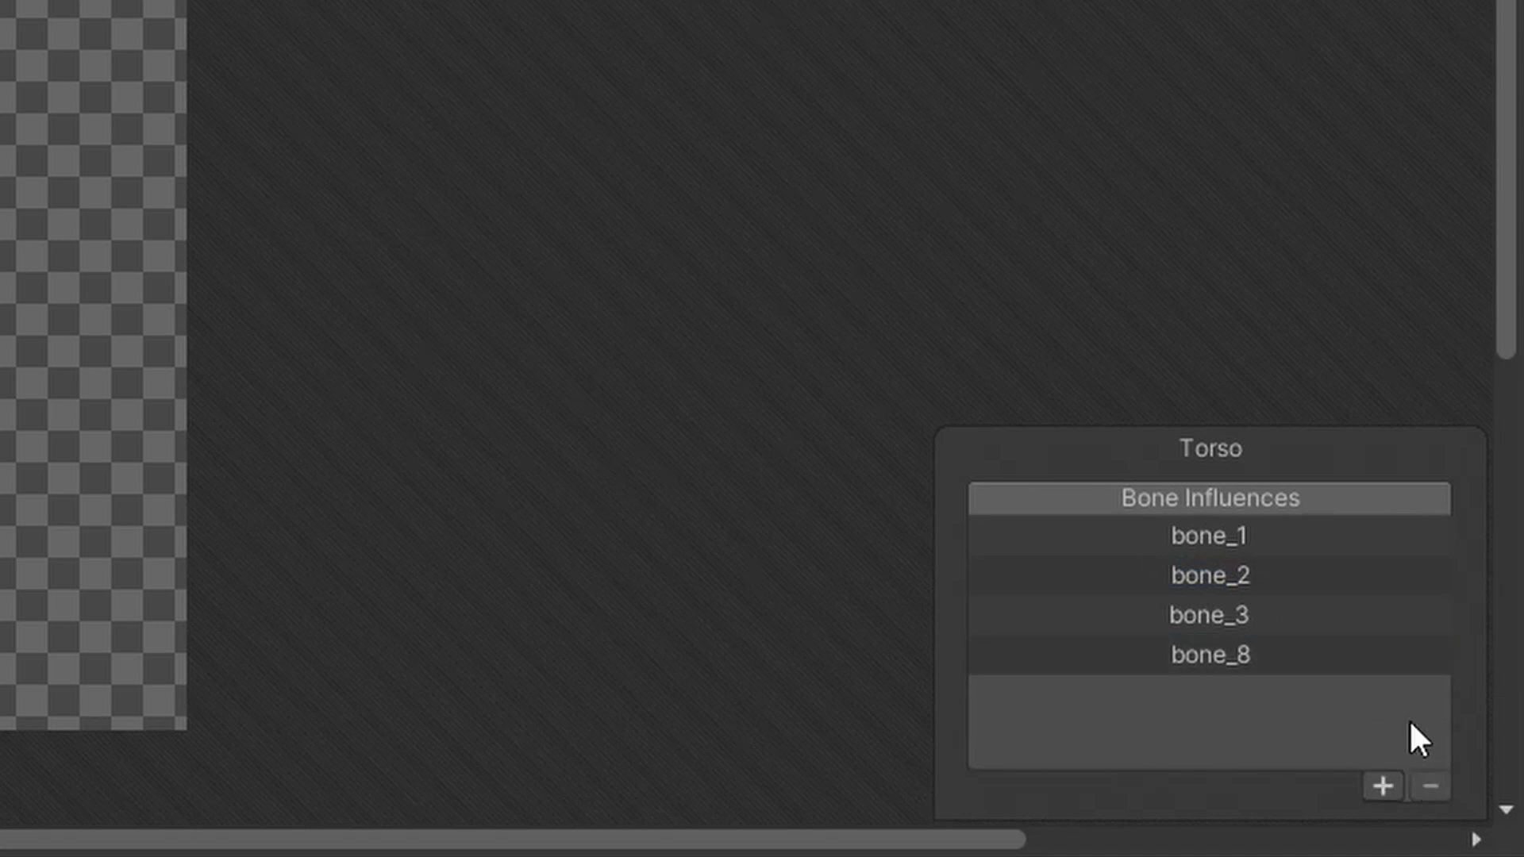
click(1246, 655)
click(1424, 785)
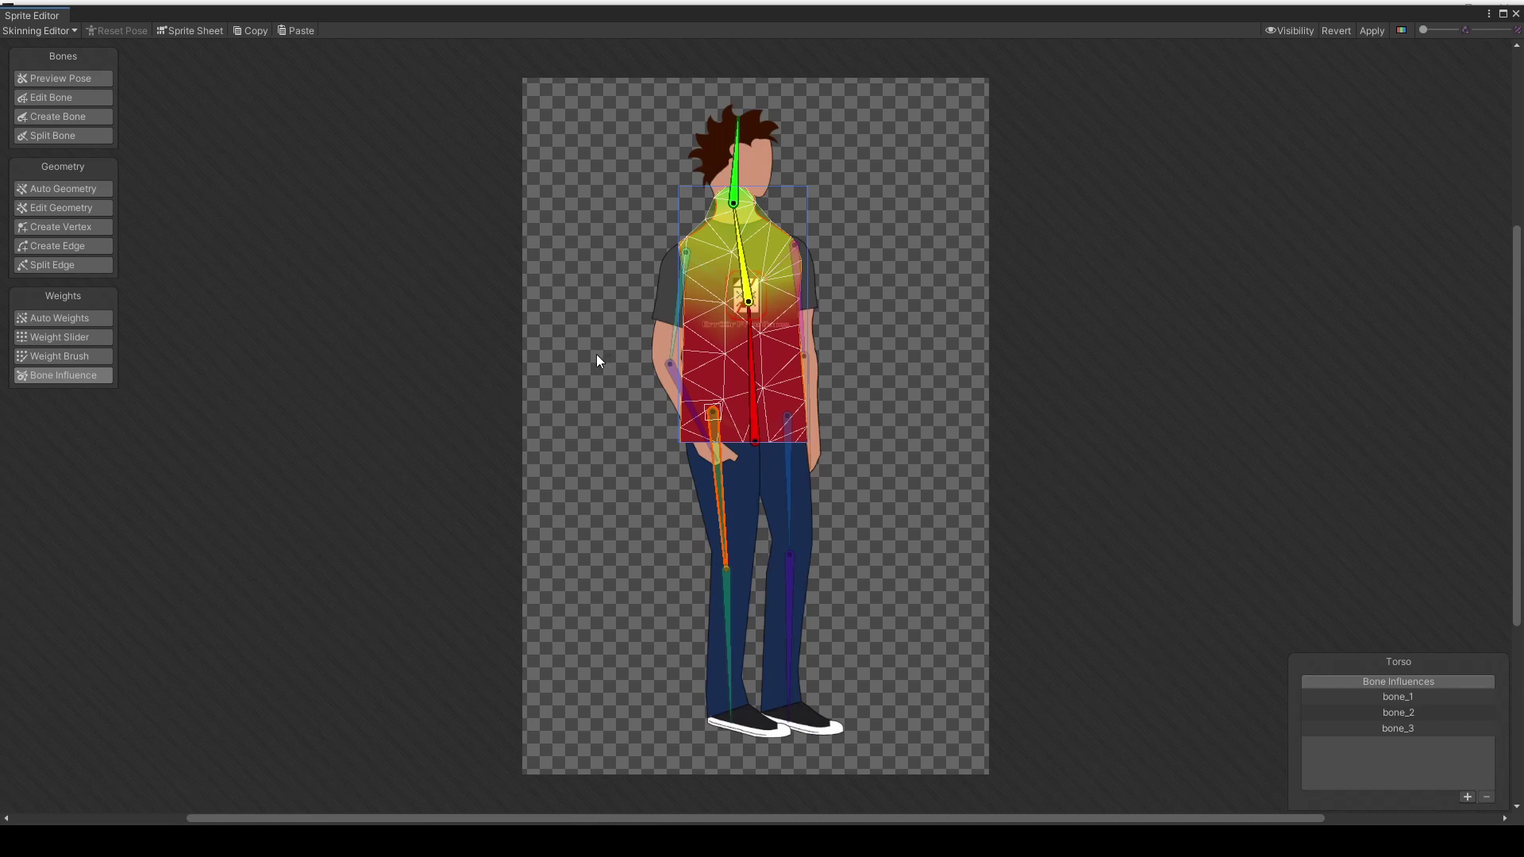
- Remove bone_5 from the Right Arm Upper sprite's bone influences and bone_8 from those of the Right Arm Lower
click(745, 151)
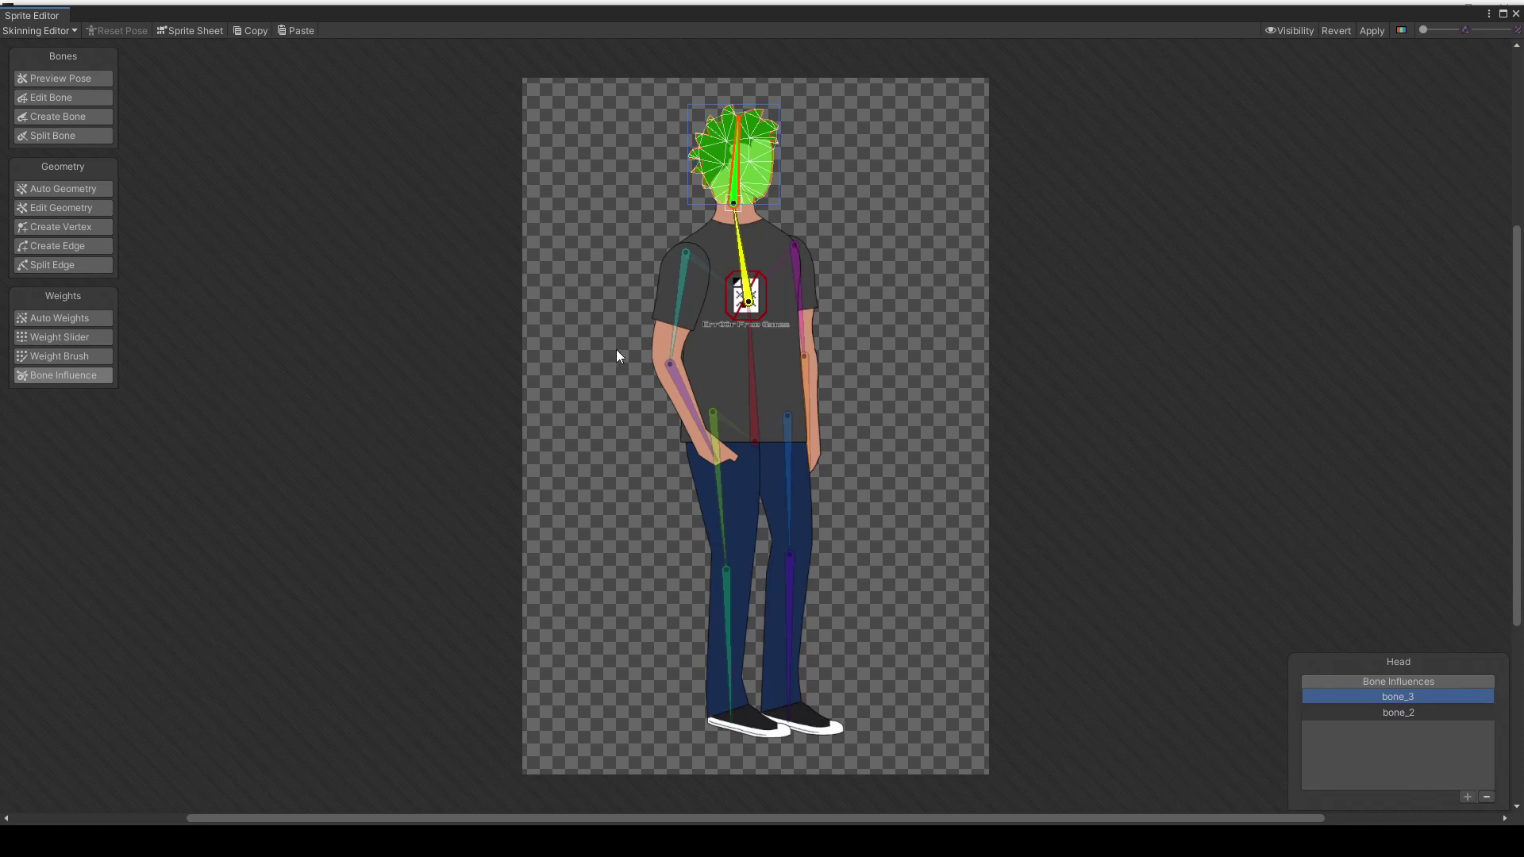
click(668, 272)
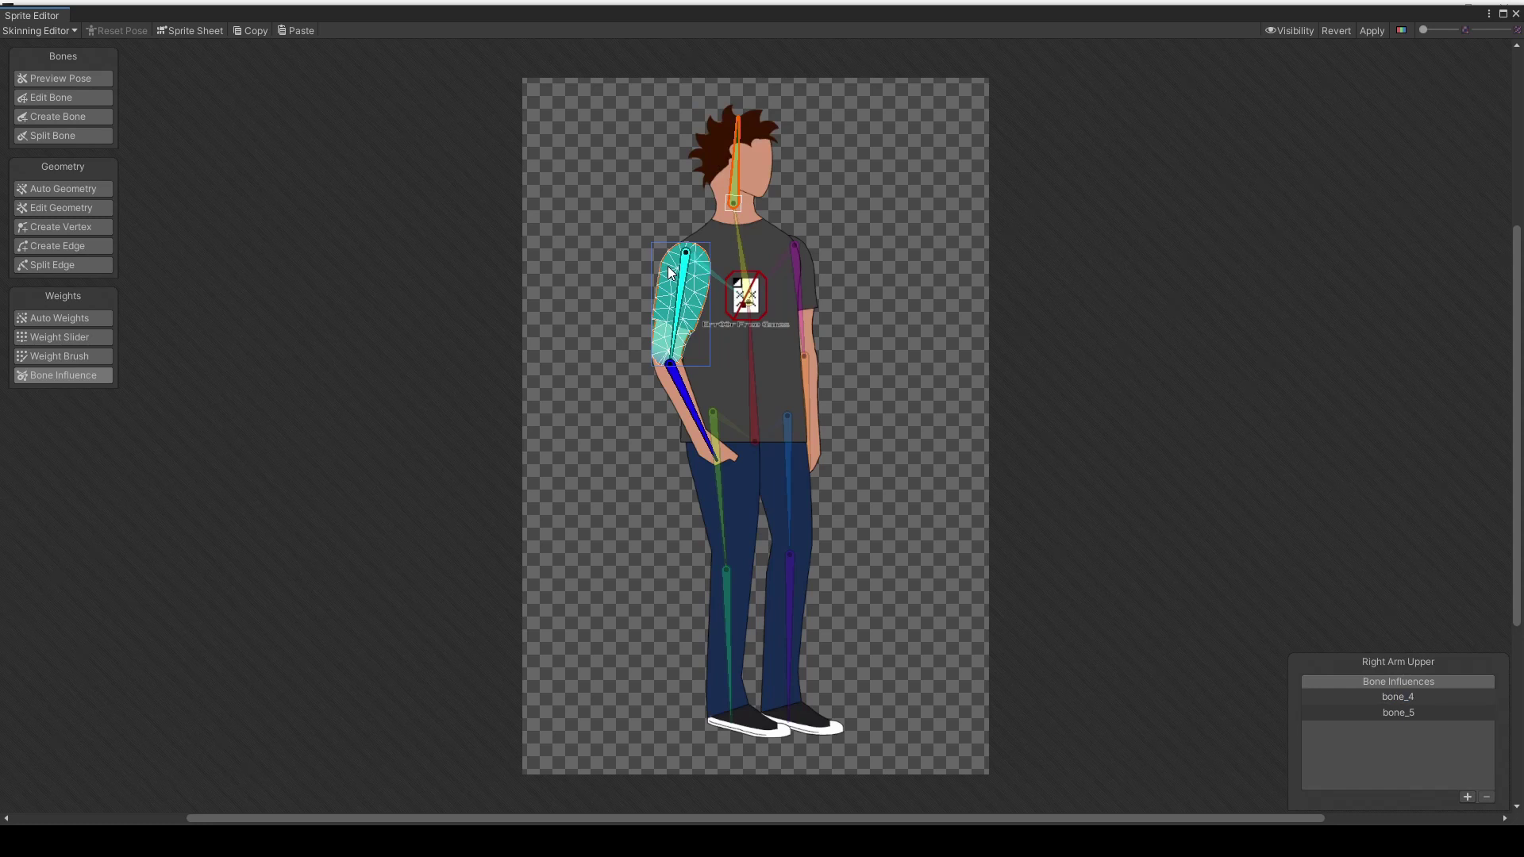
click(1405, 719)
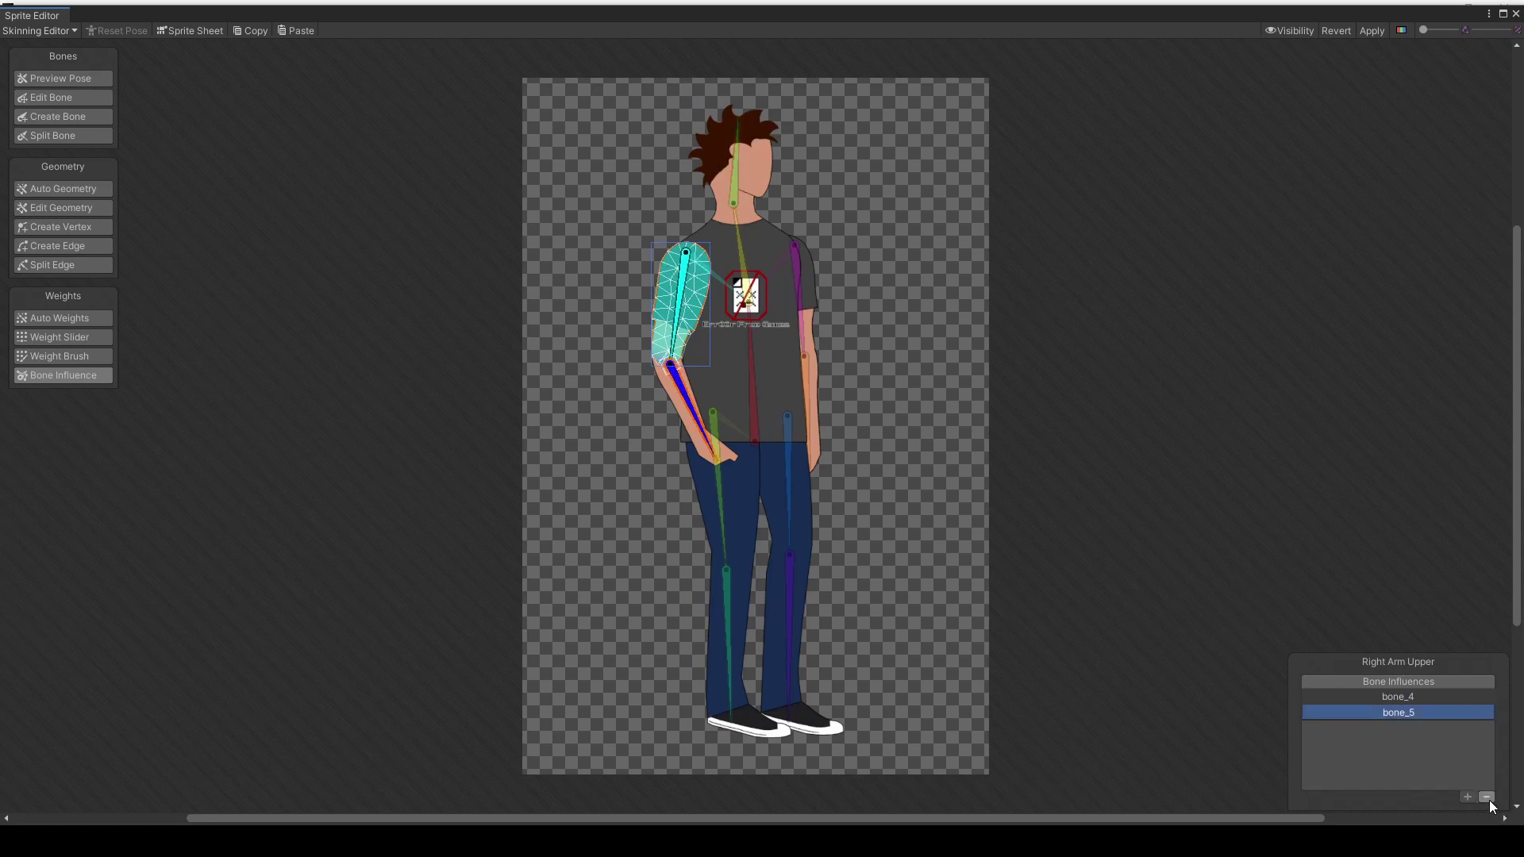
click(1487, 798)
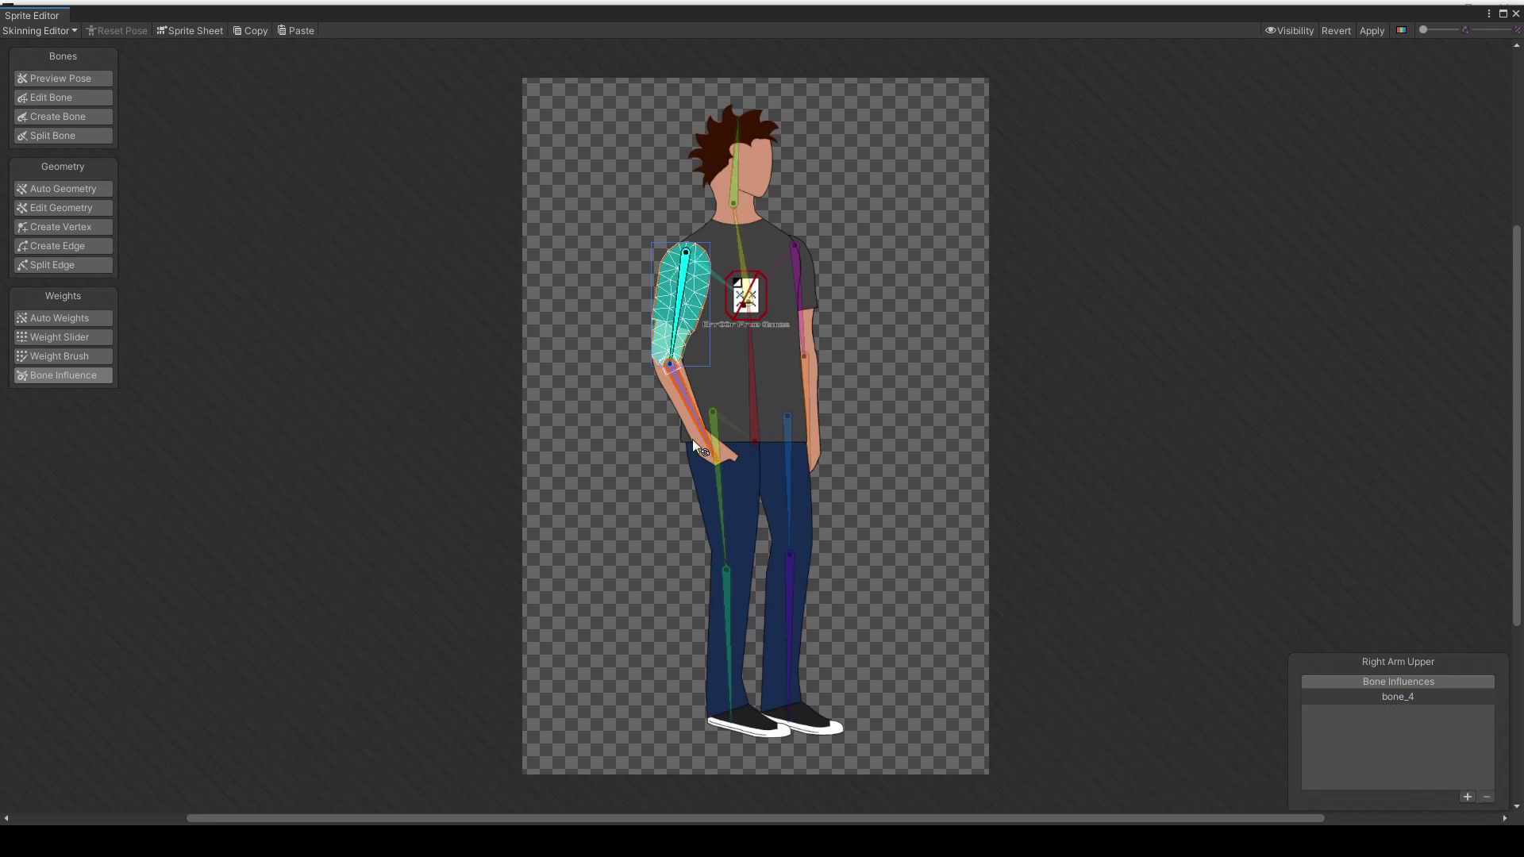
click(674, 398)
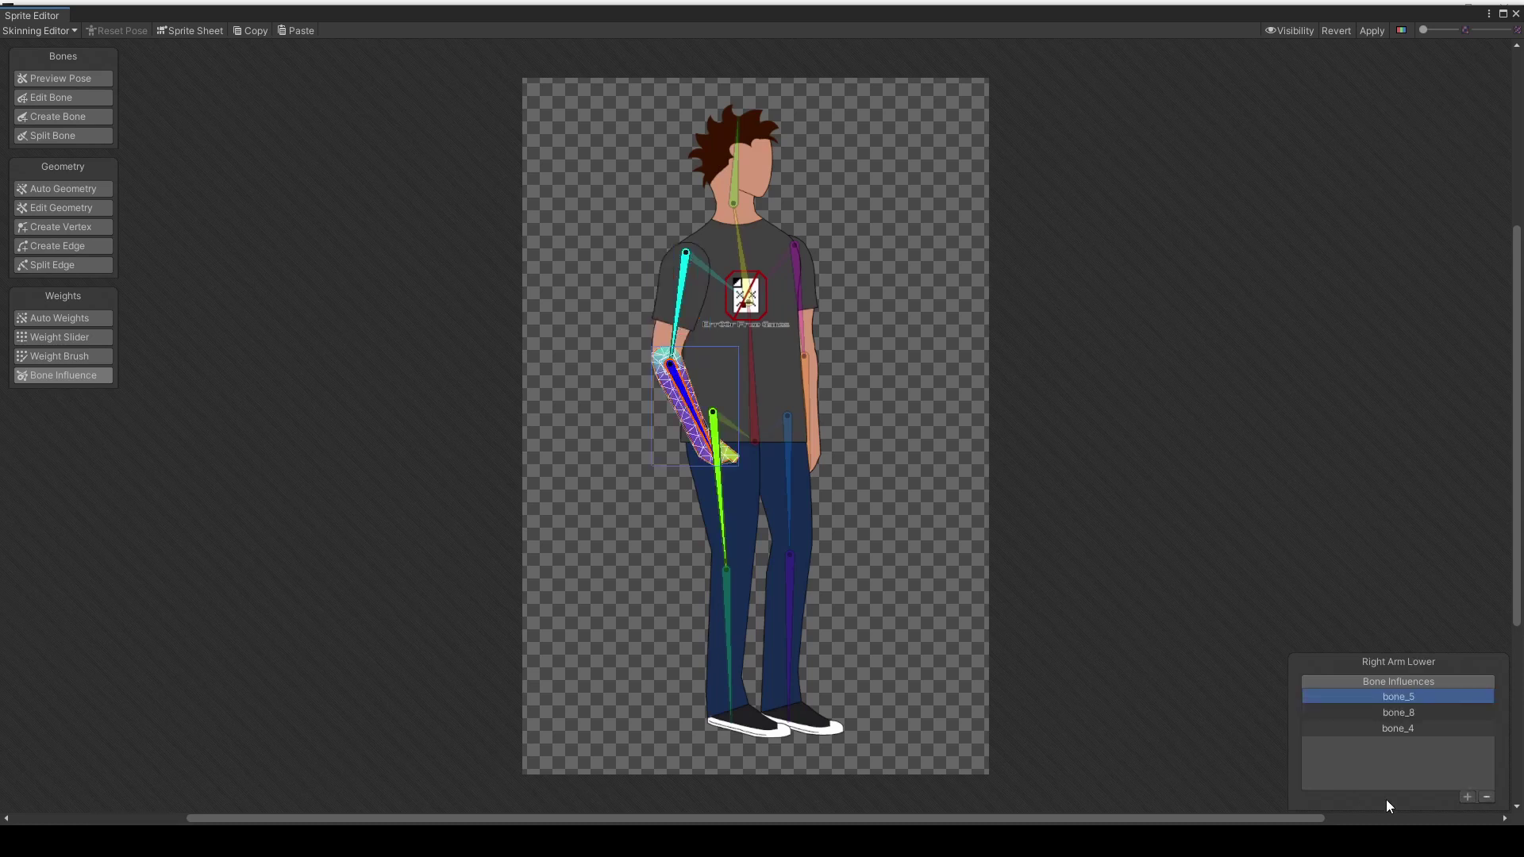
click(1399, 715)
click(1485, 796)
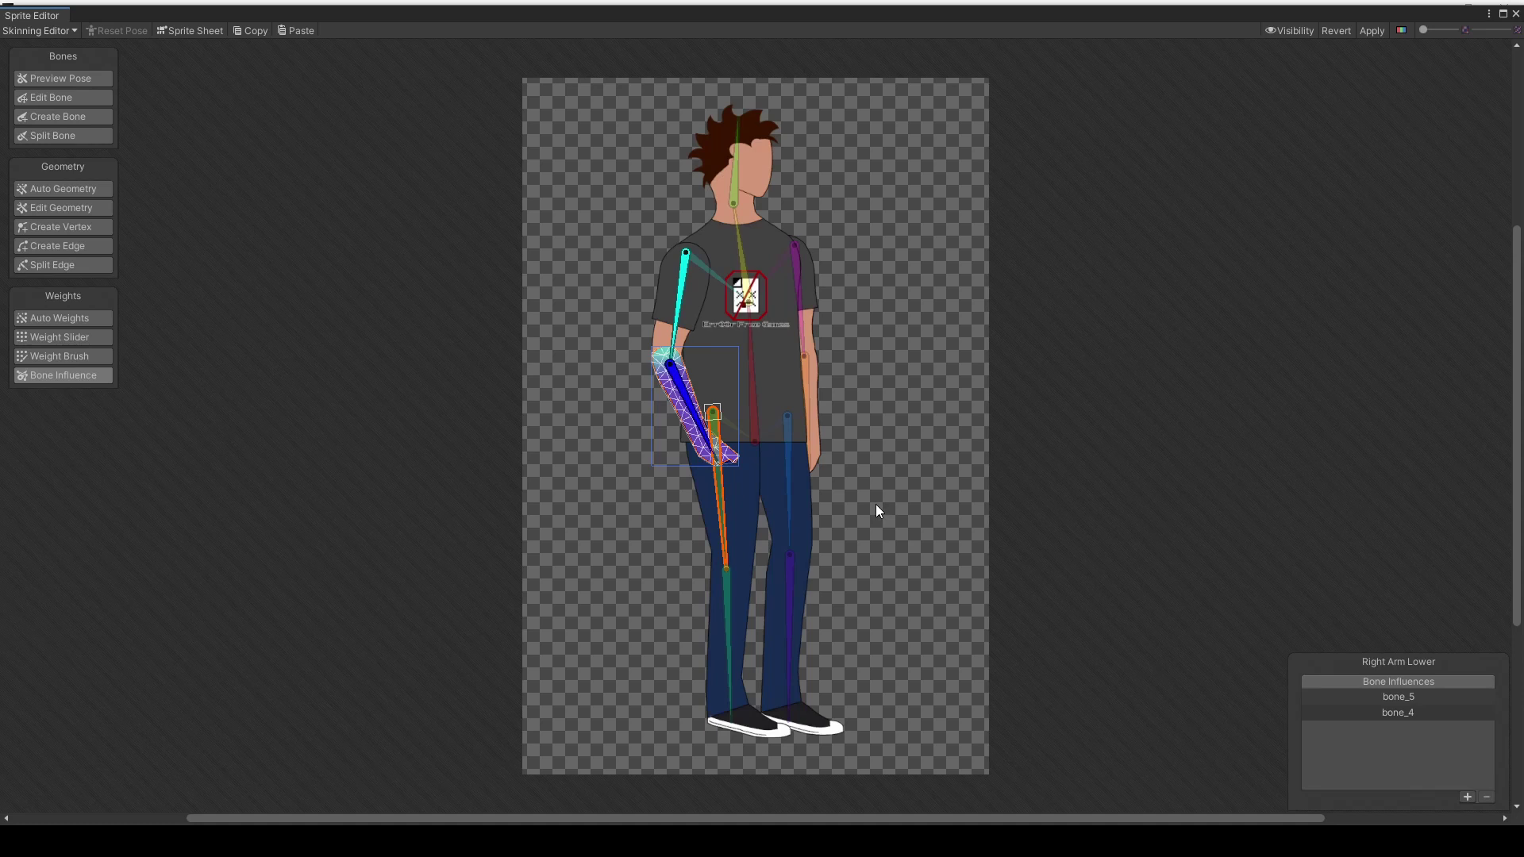
- Remove bone_7 from the Left Arm Upper sprite's bone influences and check those of the Left Arm Lower
click(808, 281)
click(810, 281)
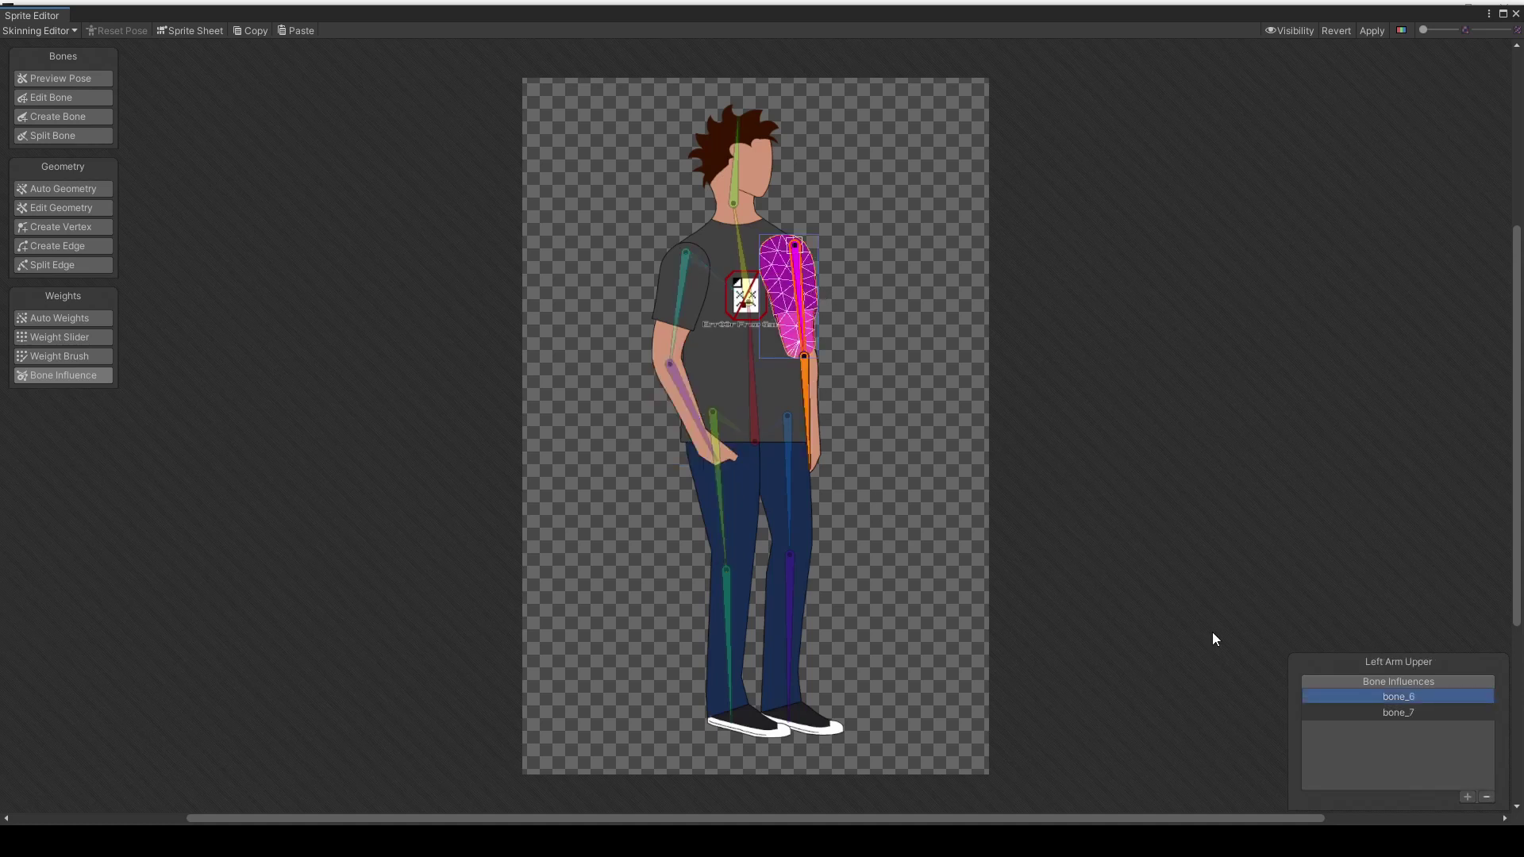
click(1416, 714)
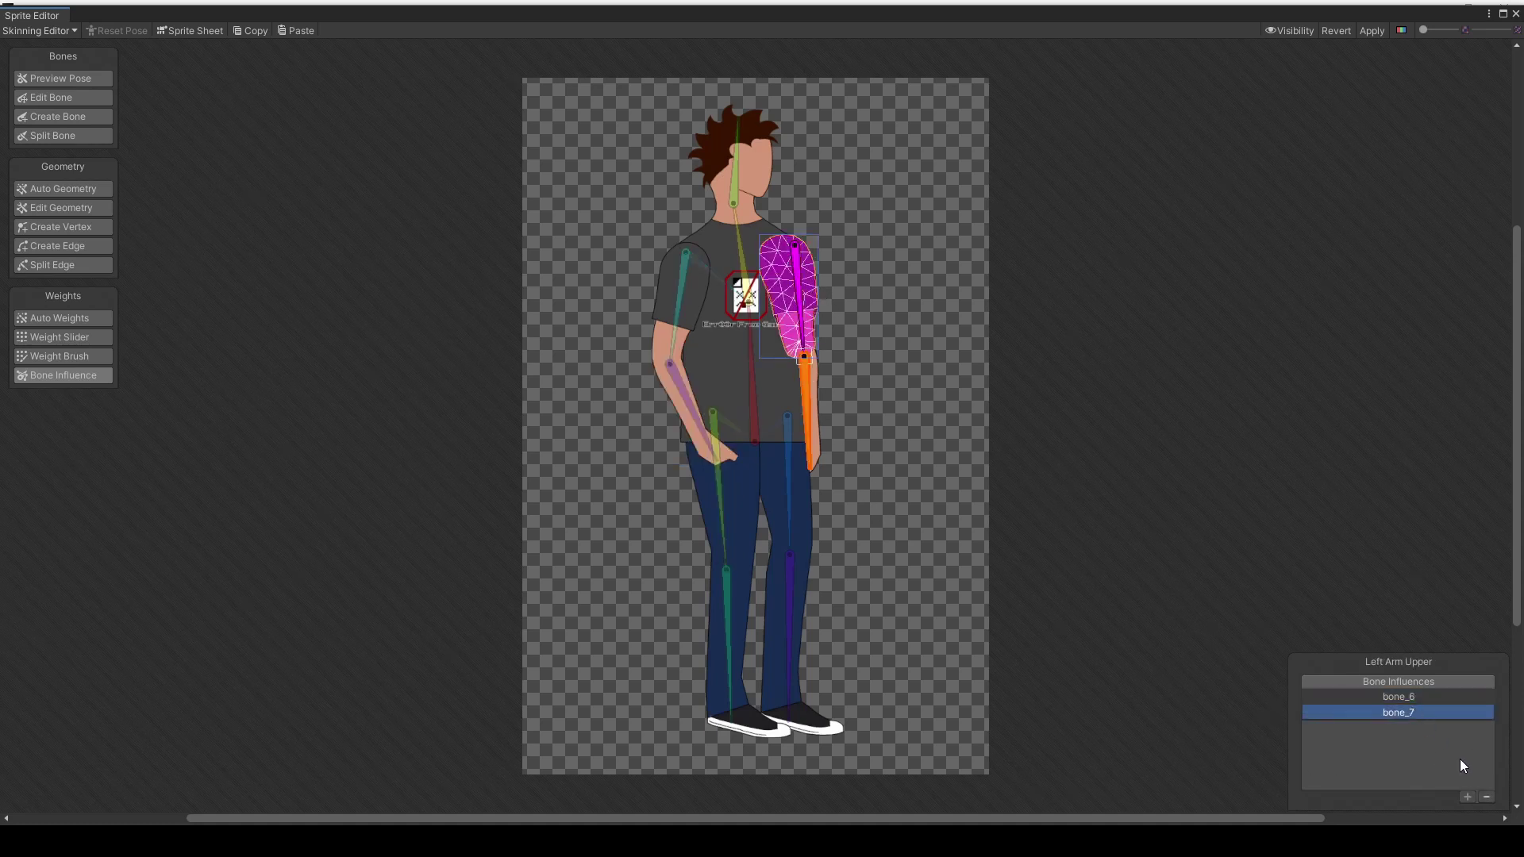
click(1486, 796)
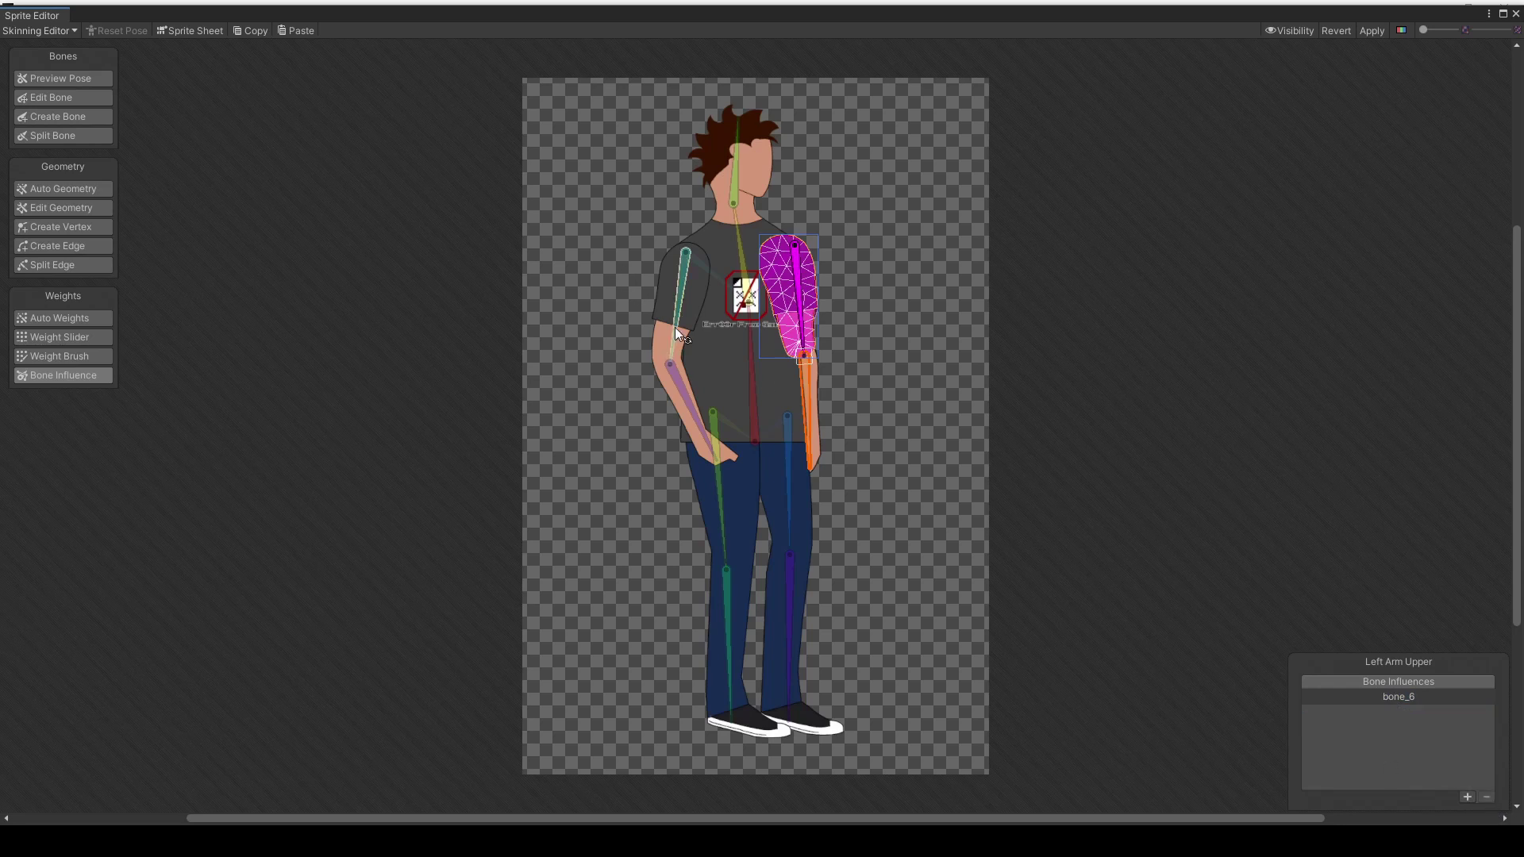
click(813, 406)
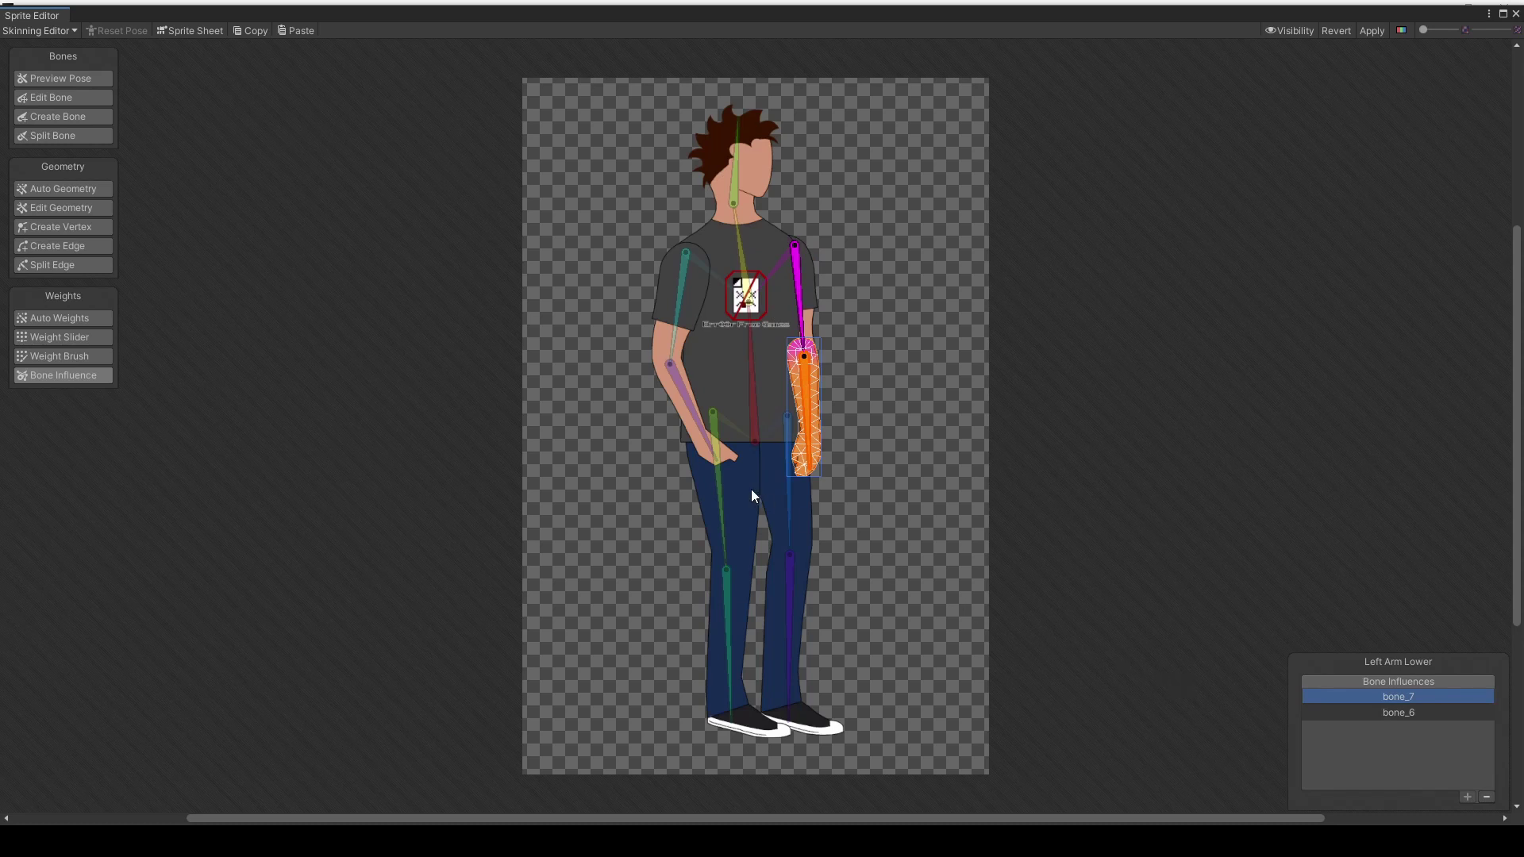
- Remove bone_1 and bone_5 from the Right Leg Upper sprite's bone influences
click(735, 473)
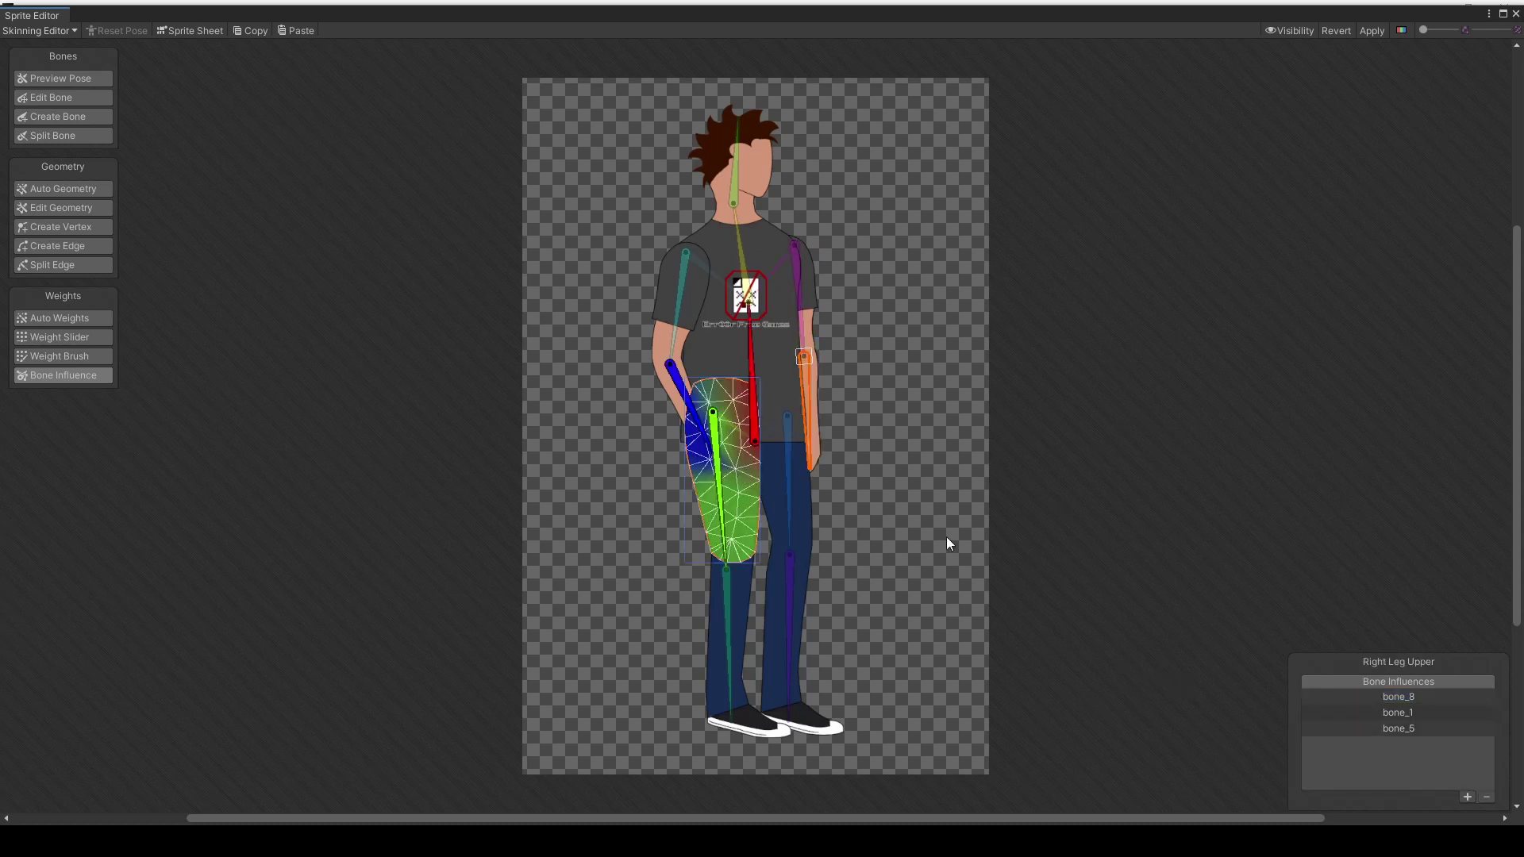
click(1435, 711)
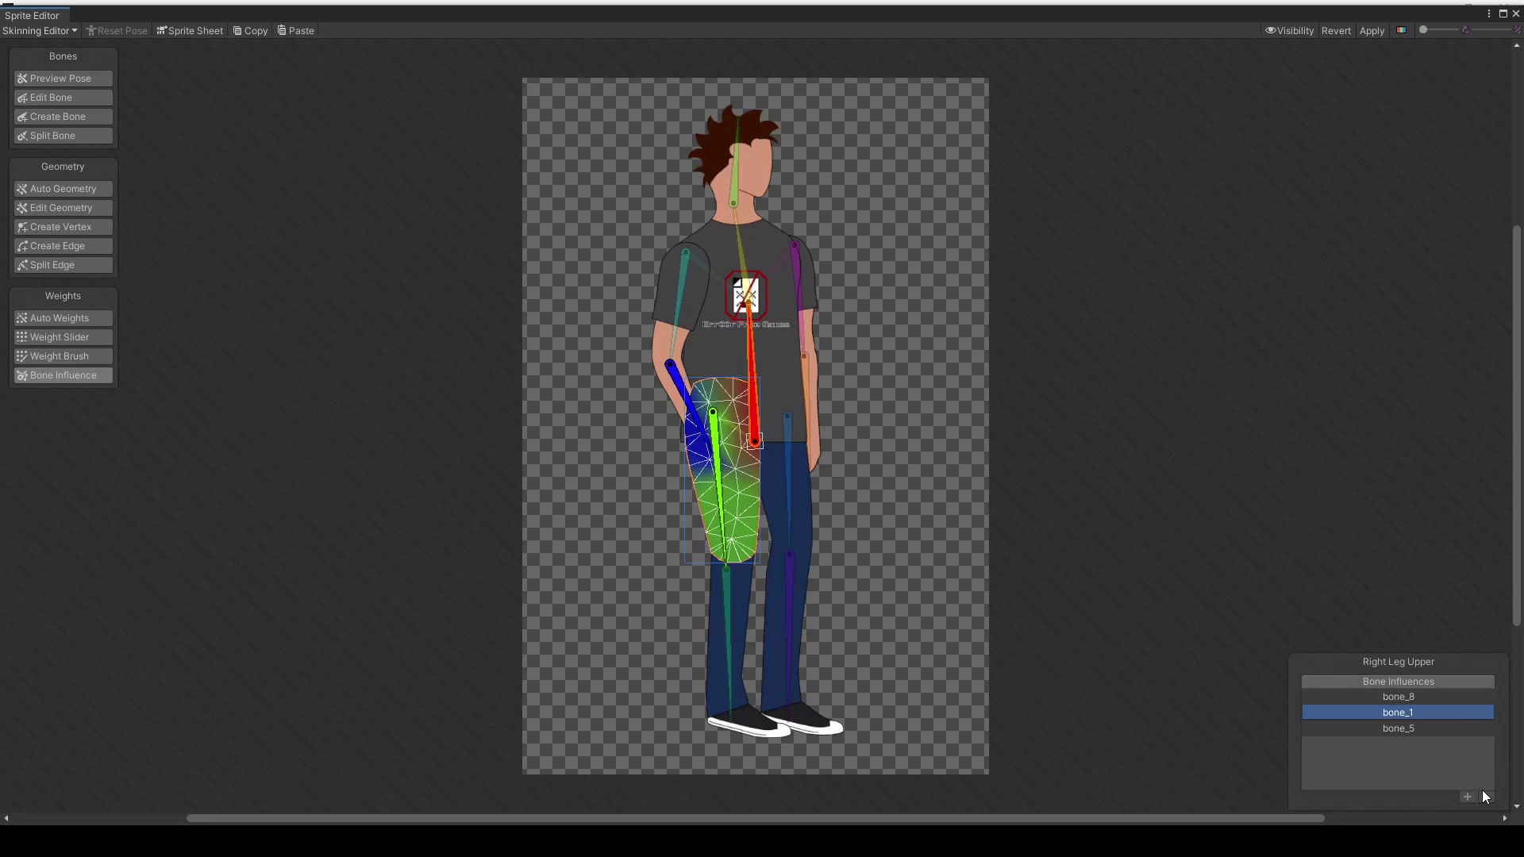
click(1486, 797)
click(1415, 715)
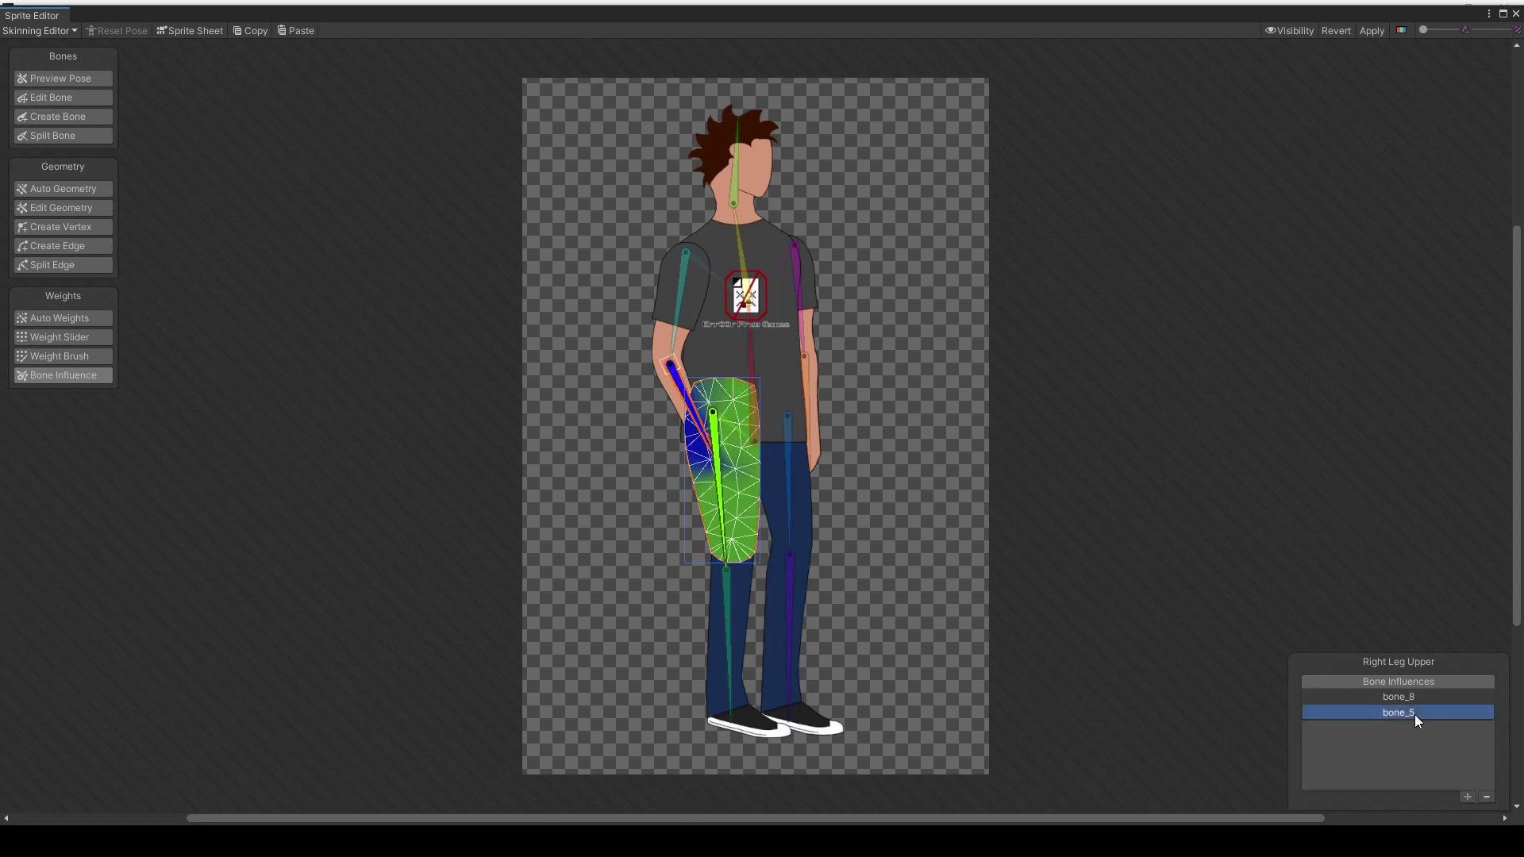
click(1489, 798)
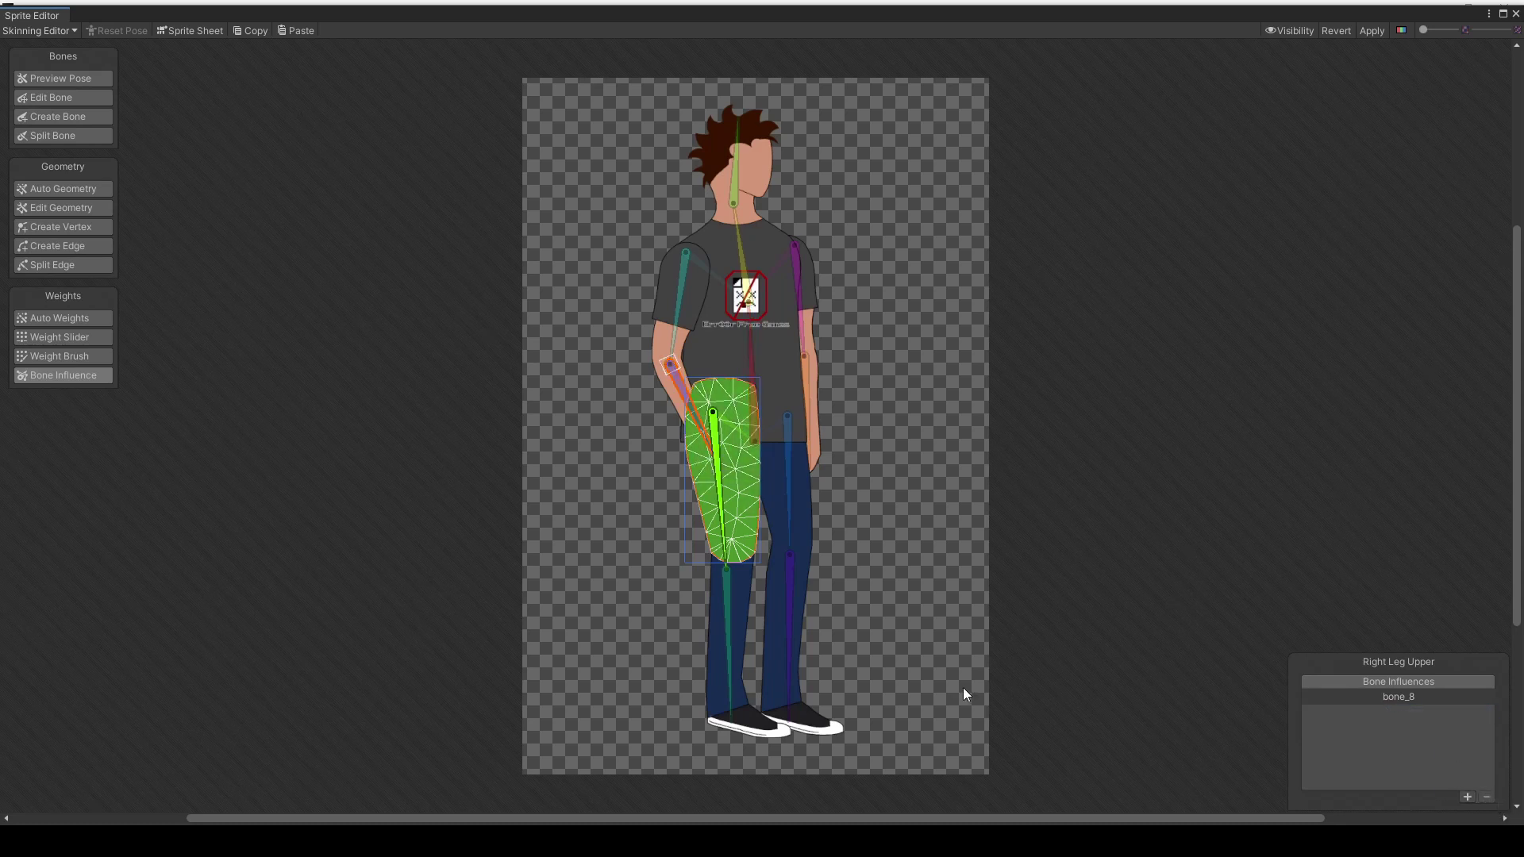
- Remove bone_7 from the Left Leg Upper sprite's bone influences and check those of the Right and Left Leg Lower sprites
click(713, 637)
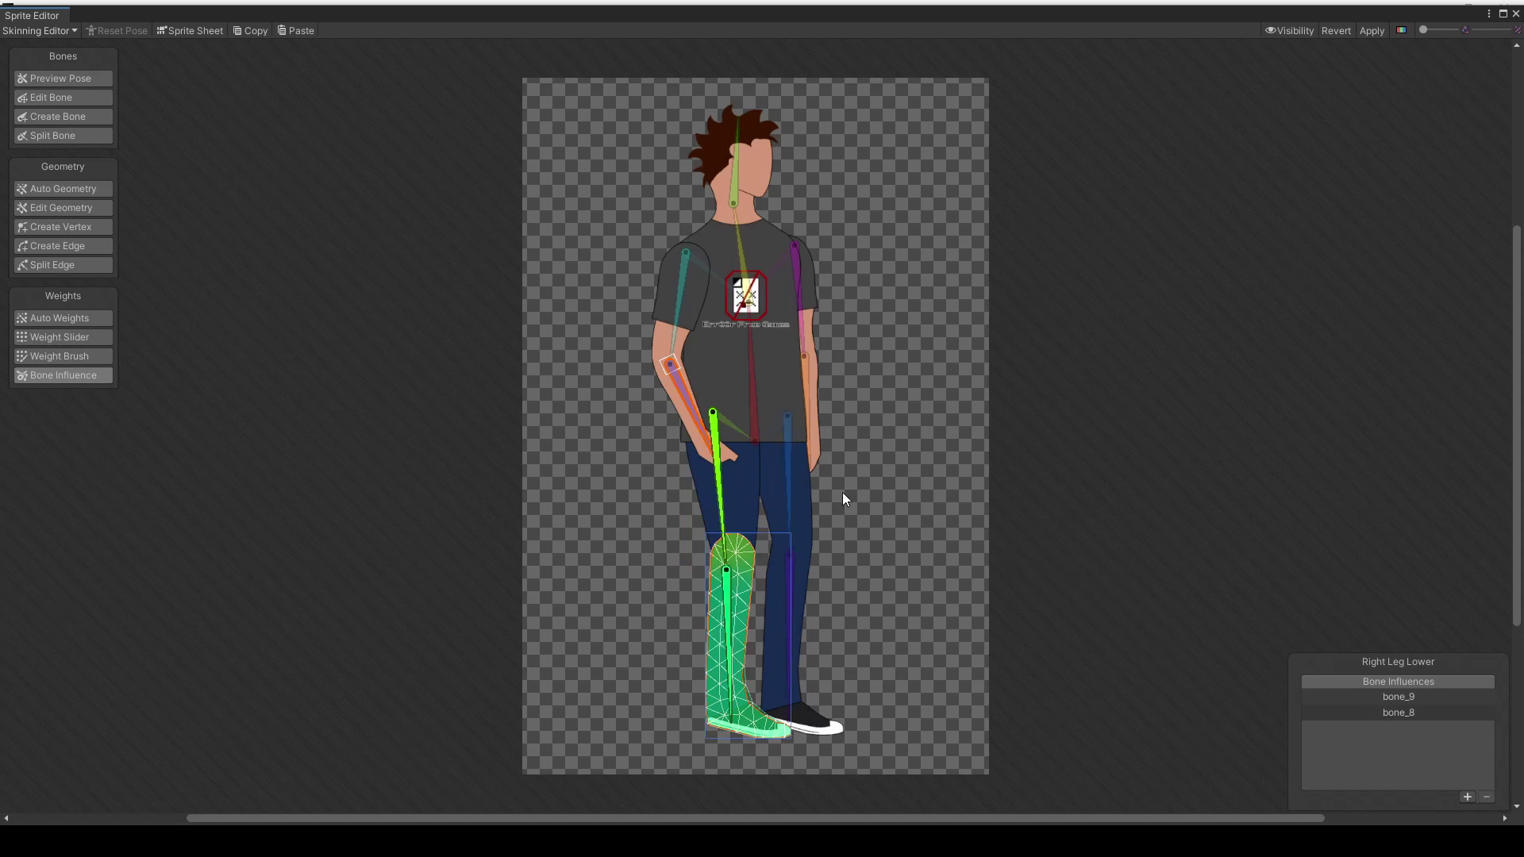
click(806, 489)
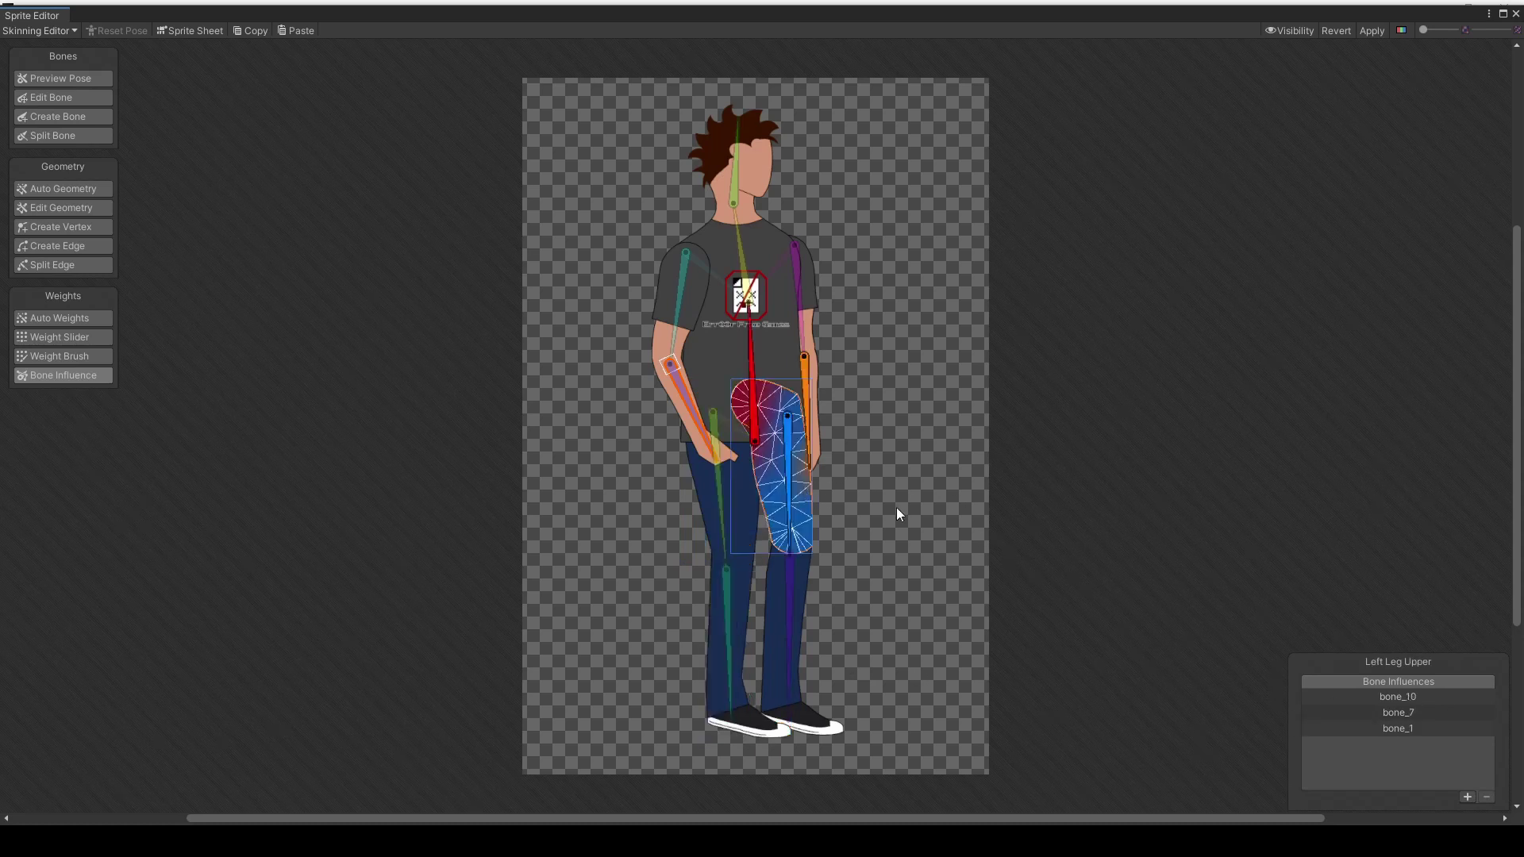
click(1407, 708)
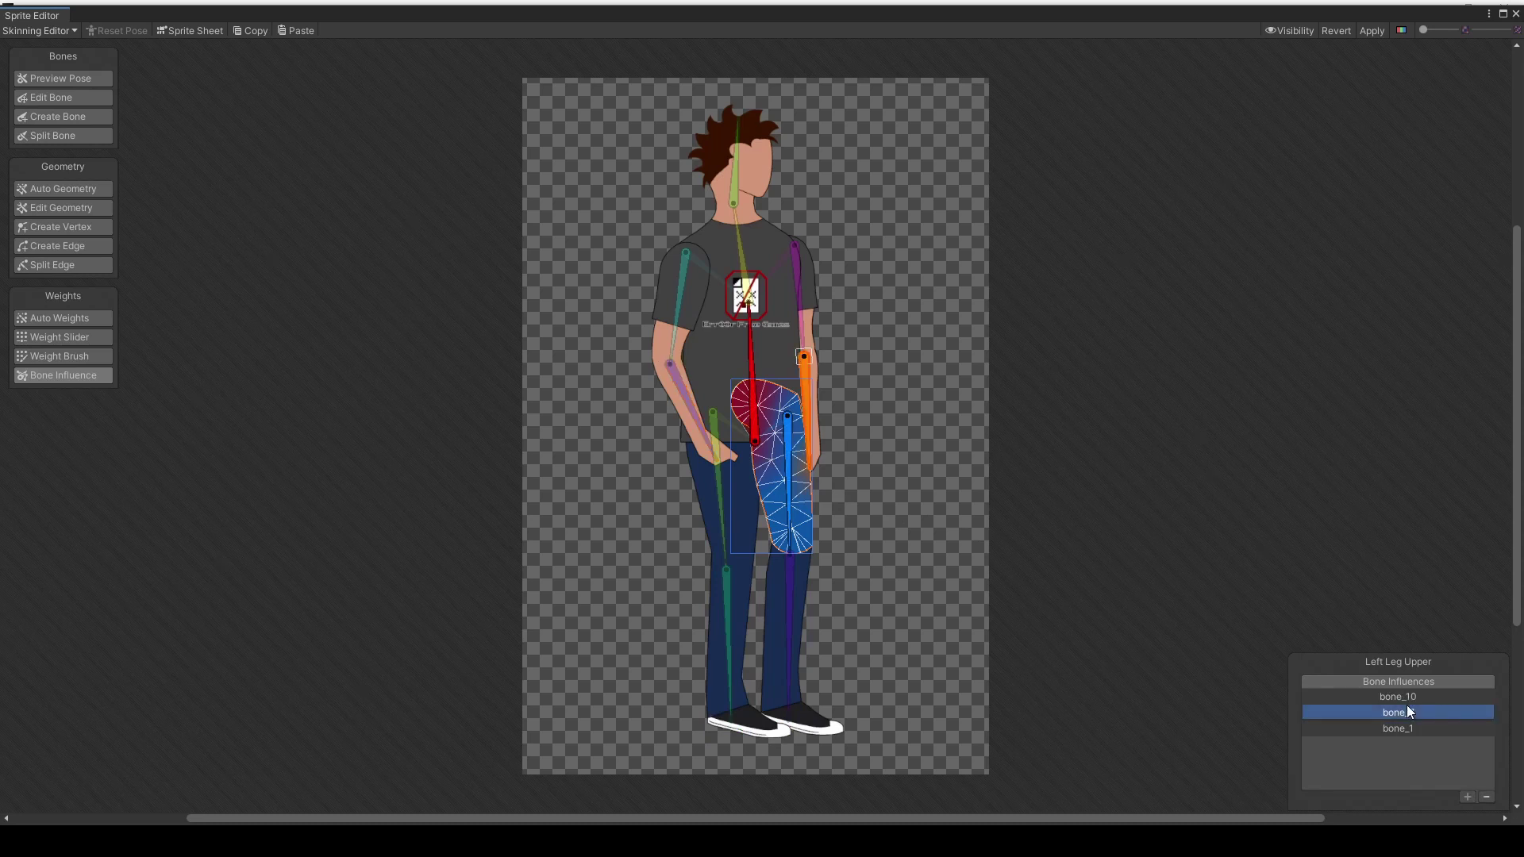
click(1484, 796)
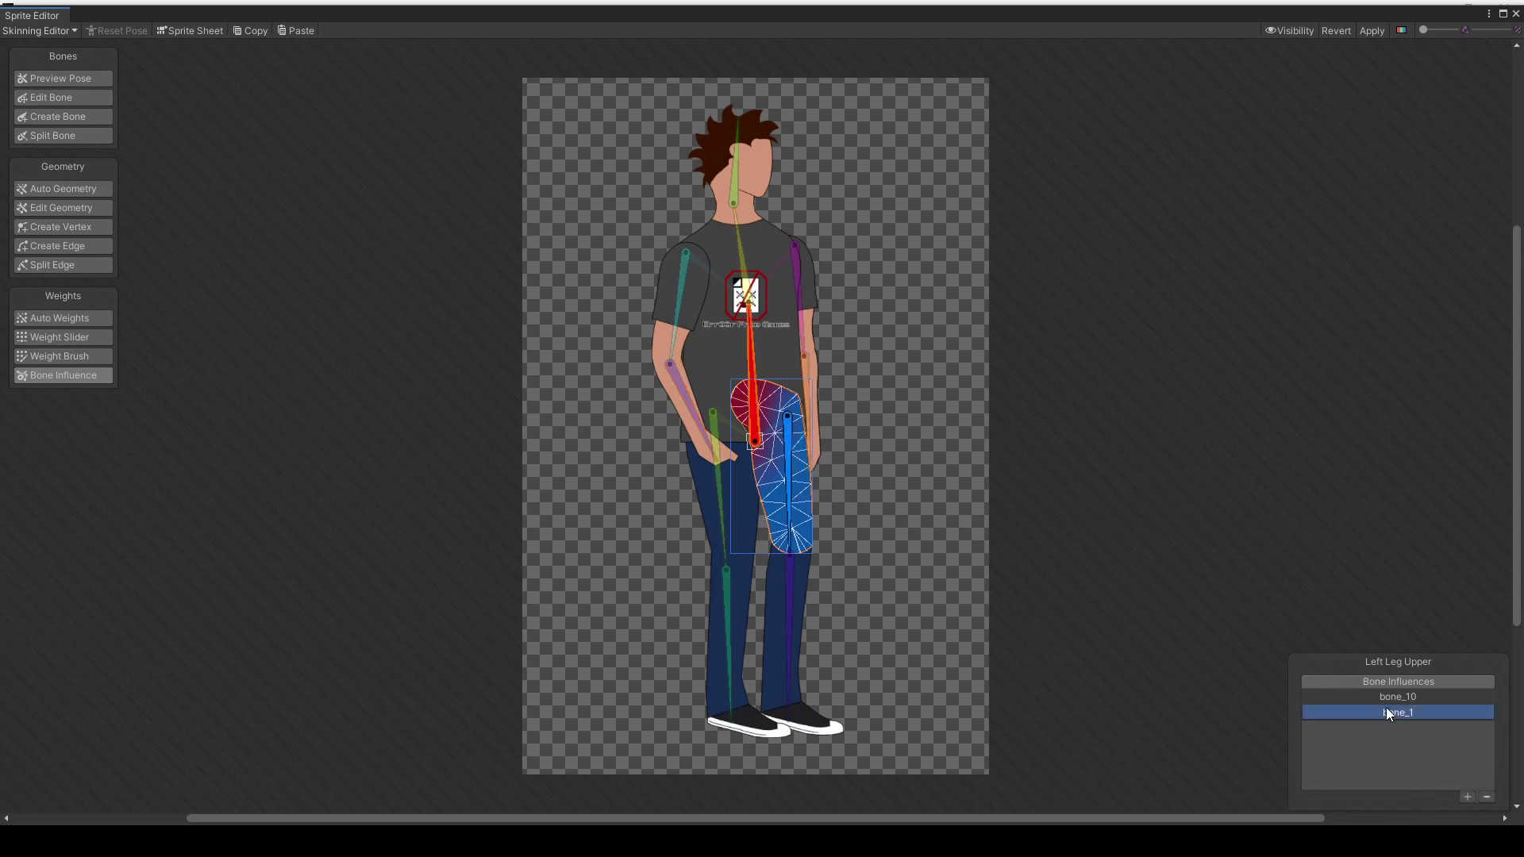
click(774, 636)
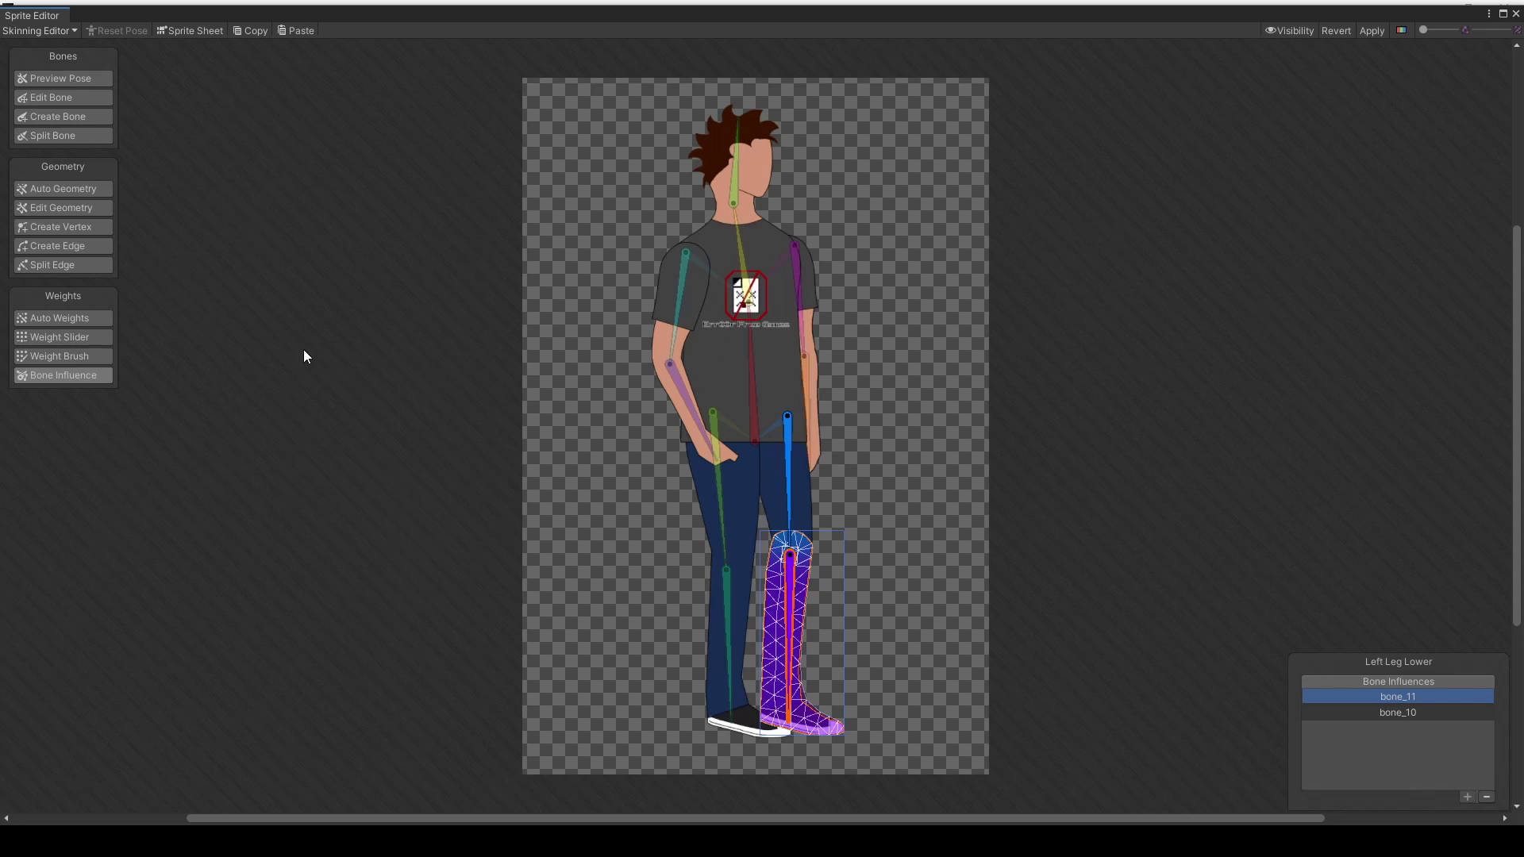
- Preview the rig in a wide striding pose, rotating both upper arms and both upper legs outward
click(69, 78)
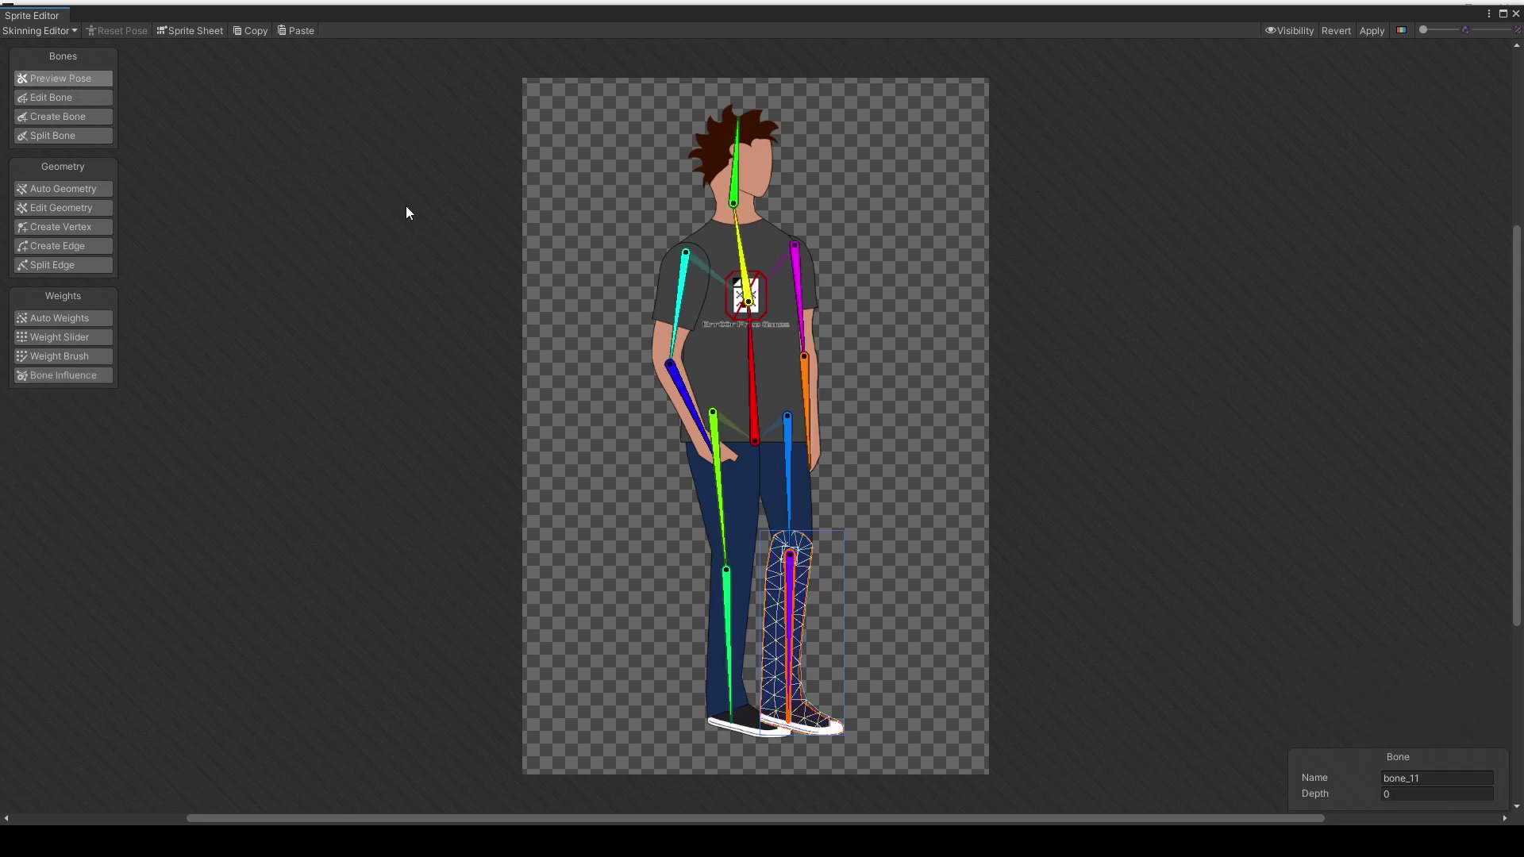
mouse_move(681, 310)
mouse_down()
mouse_move(614, 259)
mouse_move(659, 309)
mouse_move(783, 298)
mouse_move(790, 277)
mouse_move(723, 321)
mouse_move(678, 327)
mouse_up()
drag(716, 441, 768, 418)
drag(682, 330, 629, 299)
click(755, 416)
drag(756, 416, 687, 477)
click(784, 469)
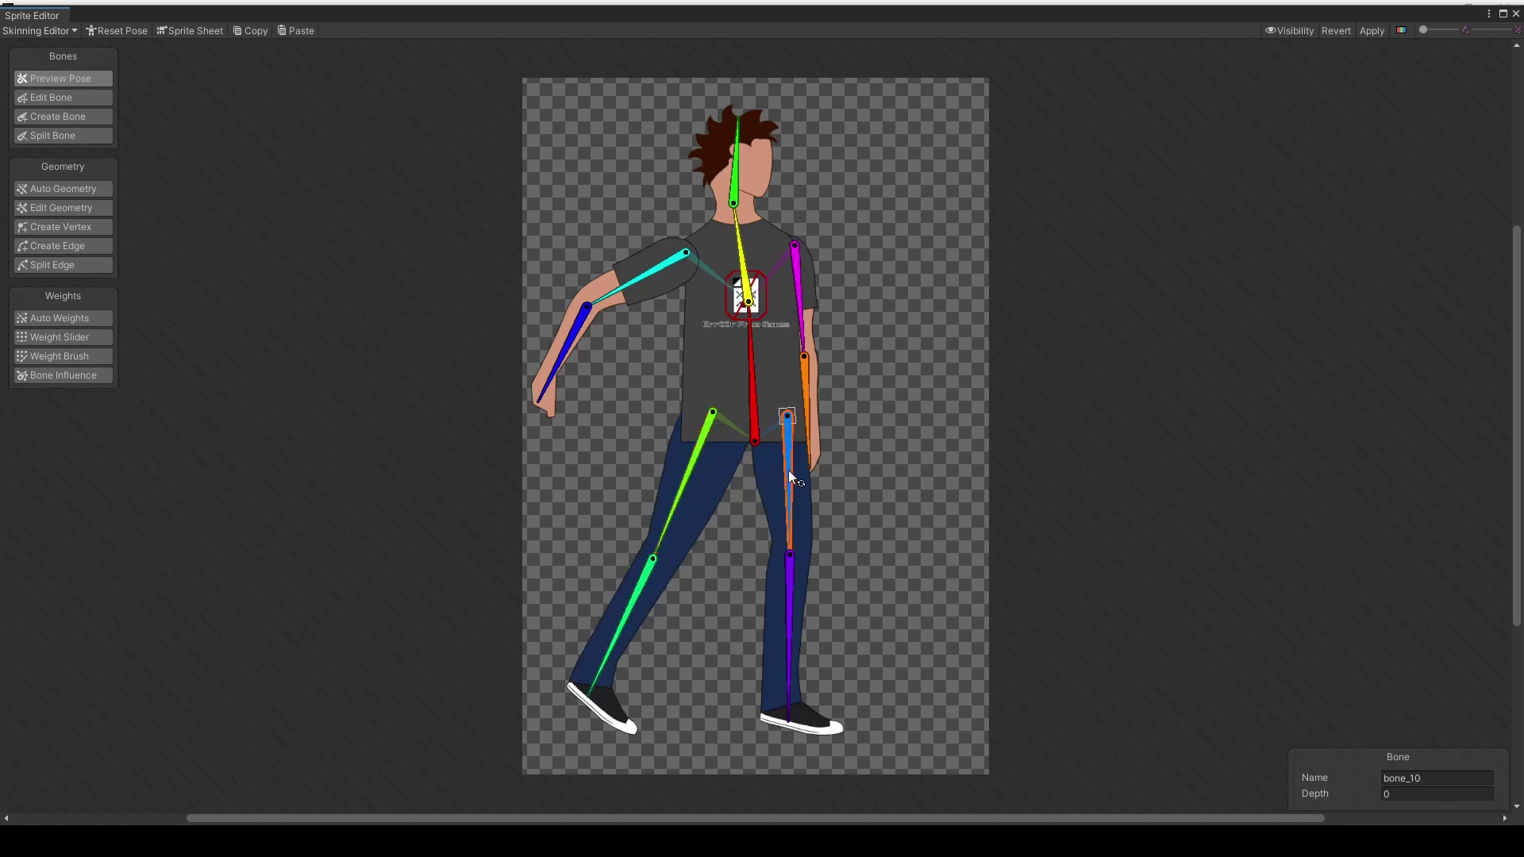
drag(784, 470, 827, 450)
mouse_move(804, 305)
mouse_down()
mouse_move(831, 273)
mouse_move(830, 297)
mouse_up()
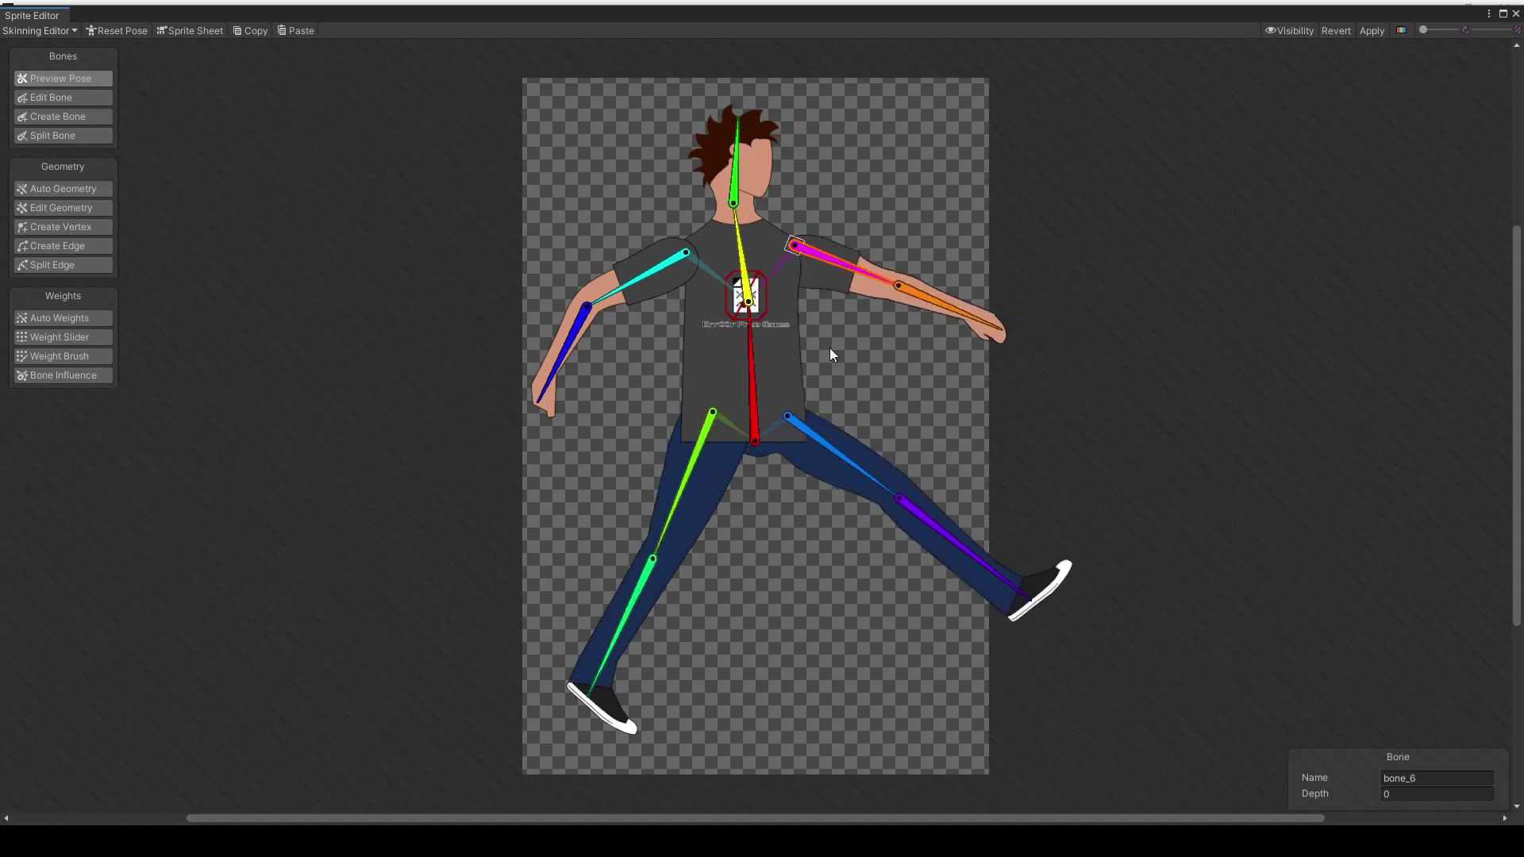
- Test the elbow, knee and head deformation by posing the right hand at the waist, left forearm raised and left knee bent
drag(657, 271, 689, 327)
click(687, 500)
drag(689, 502, 811, 375)
drag(686, 326, 631, 321)
click(737, 161)
mouse_move(737, 159)
mouse_down()
mouse_move(769, 187)
mouse_move(742, 166)
mouse_move(710, 169)
mouse_move(735, 157)
mouse_up()
drag(929, 289, 921, 226)
drag(595, 414, 687, 399)
drag(879, 426, 836, 476)
drag(927, 517, 885, 530)
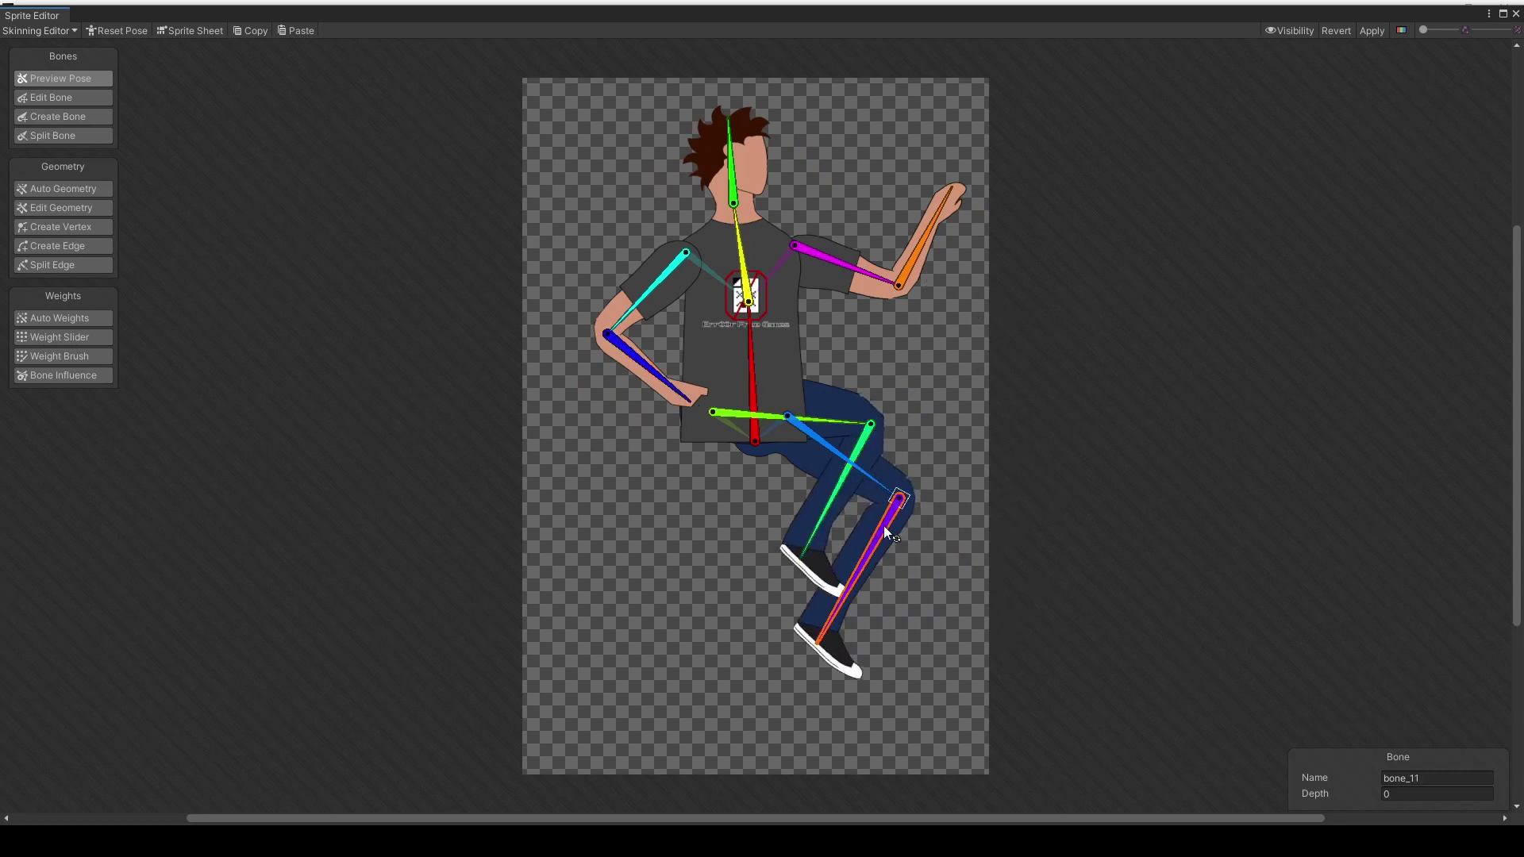
drag(835, 426, 710, 638)
drag(849, 468, 842, 477)
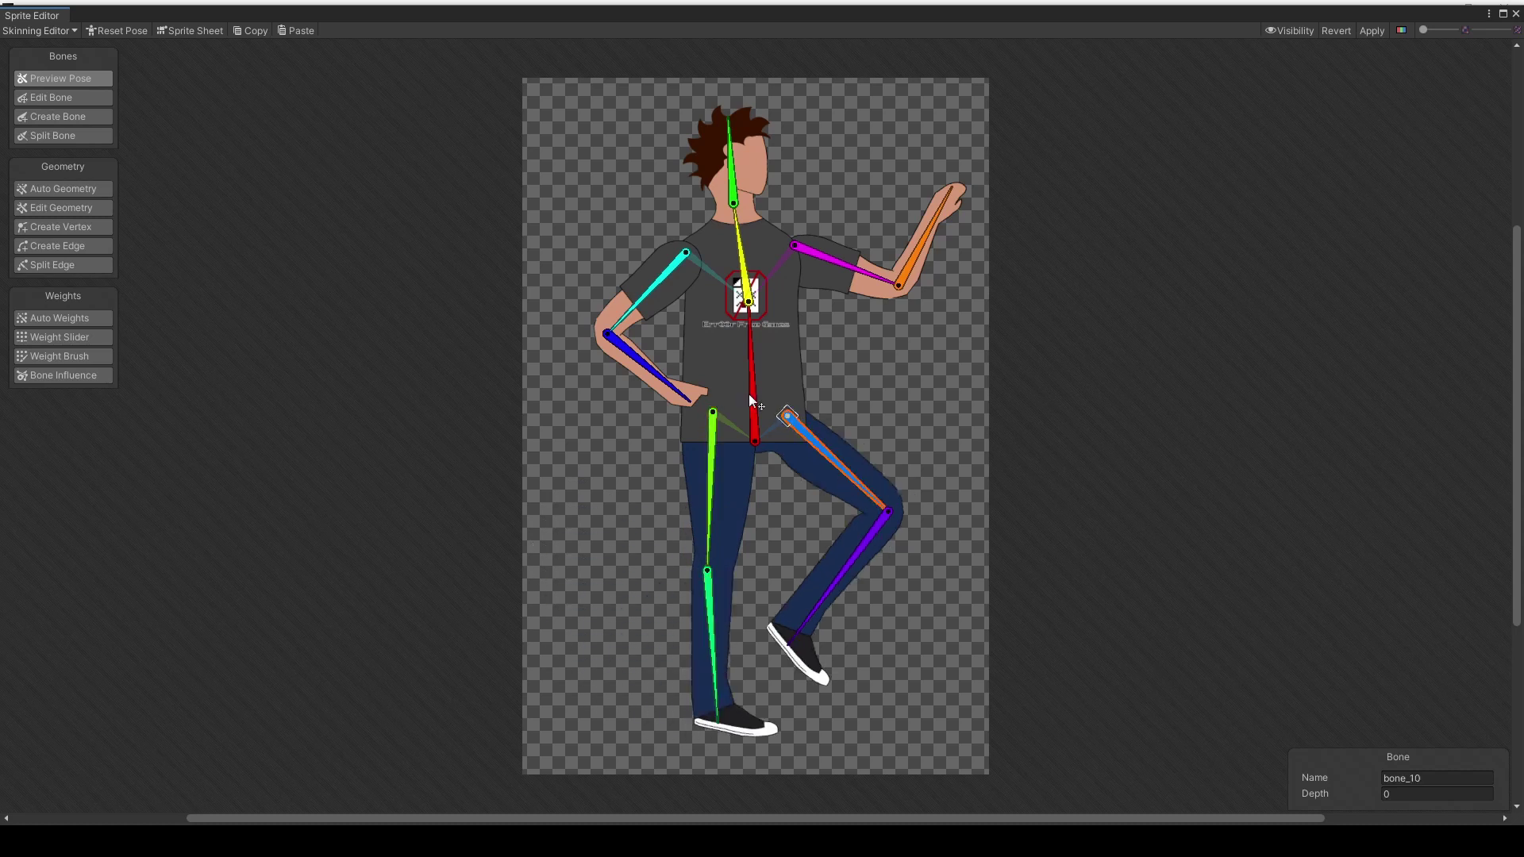
- Reset the previewed pose, and apply the skinning changes before closing the Sprite Editor
click(97, 33)
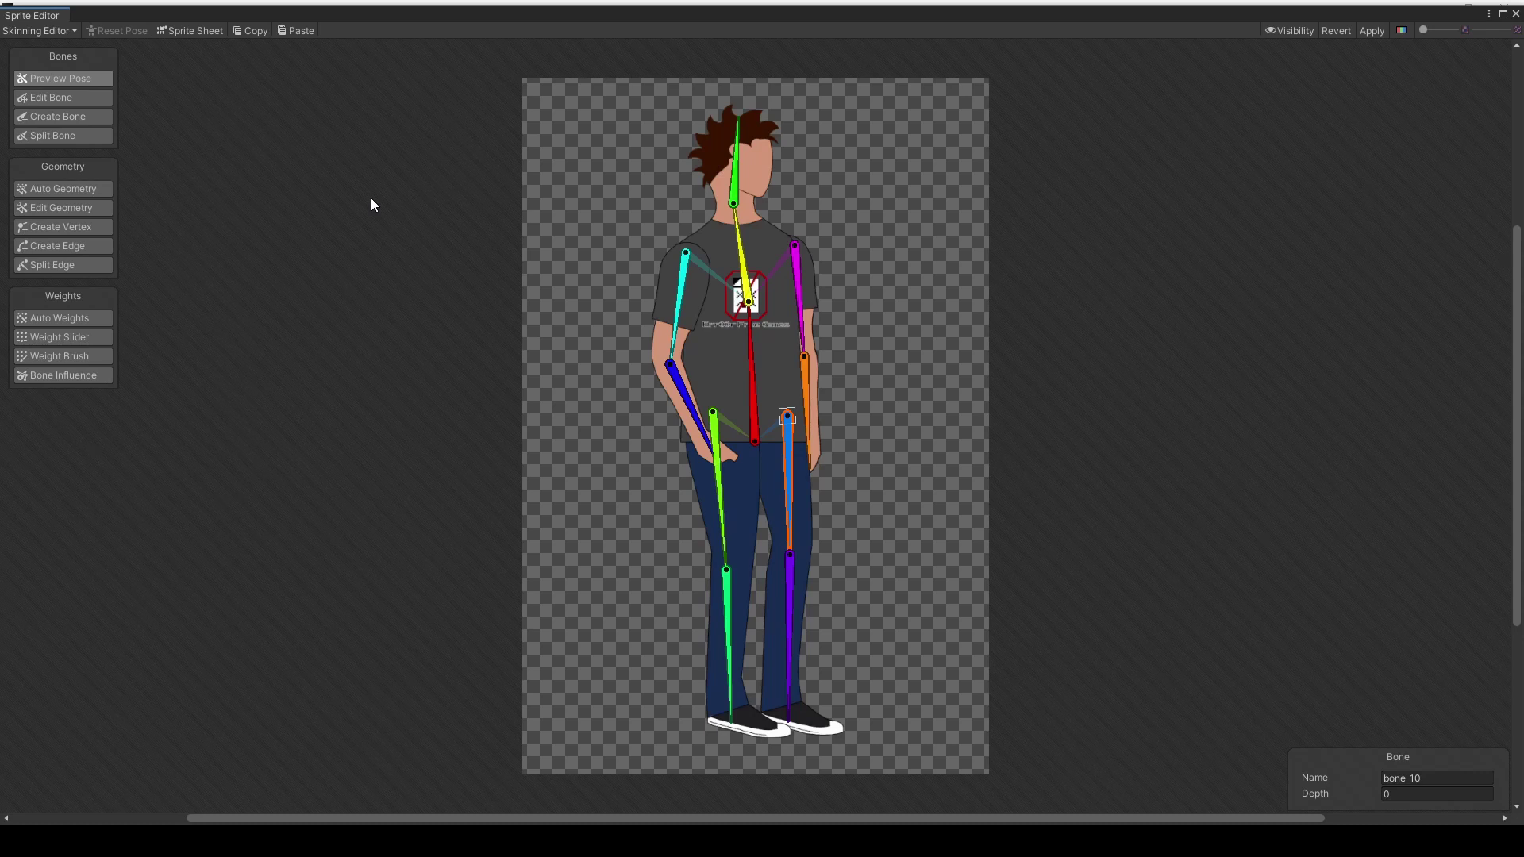
click(1375, 30)
click(1515, 14)
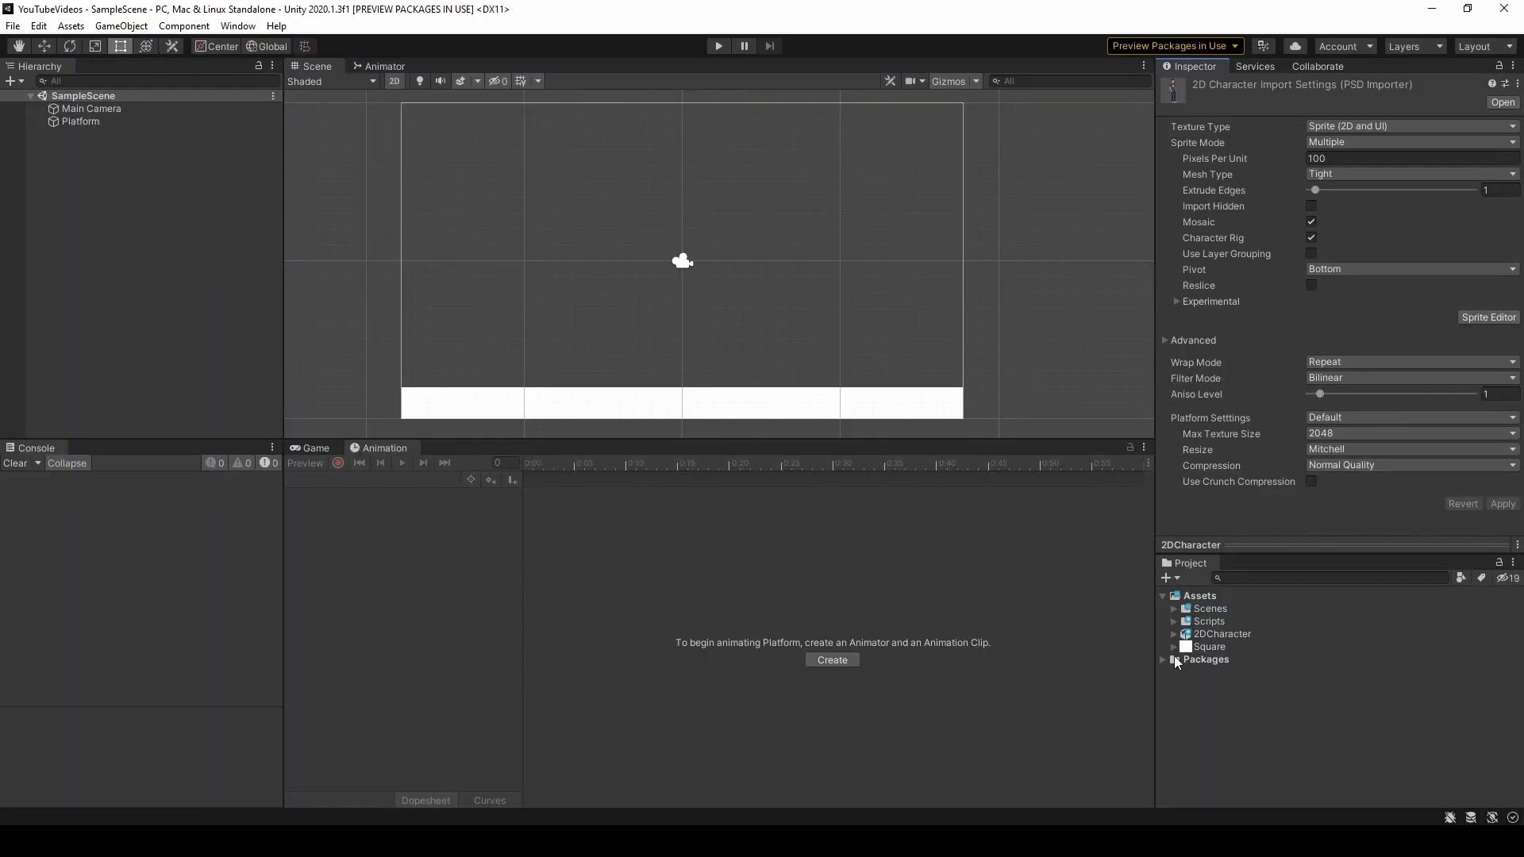
- Place the 2DCharacter asset in the scene and set its X and Y scale to 0.1
drag(1188, 639, 771, 421)
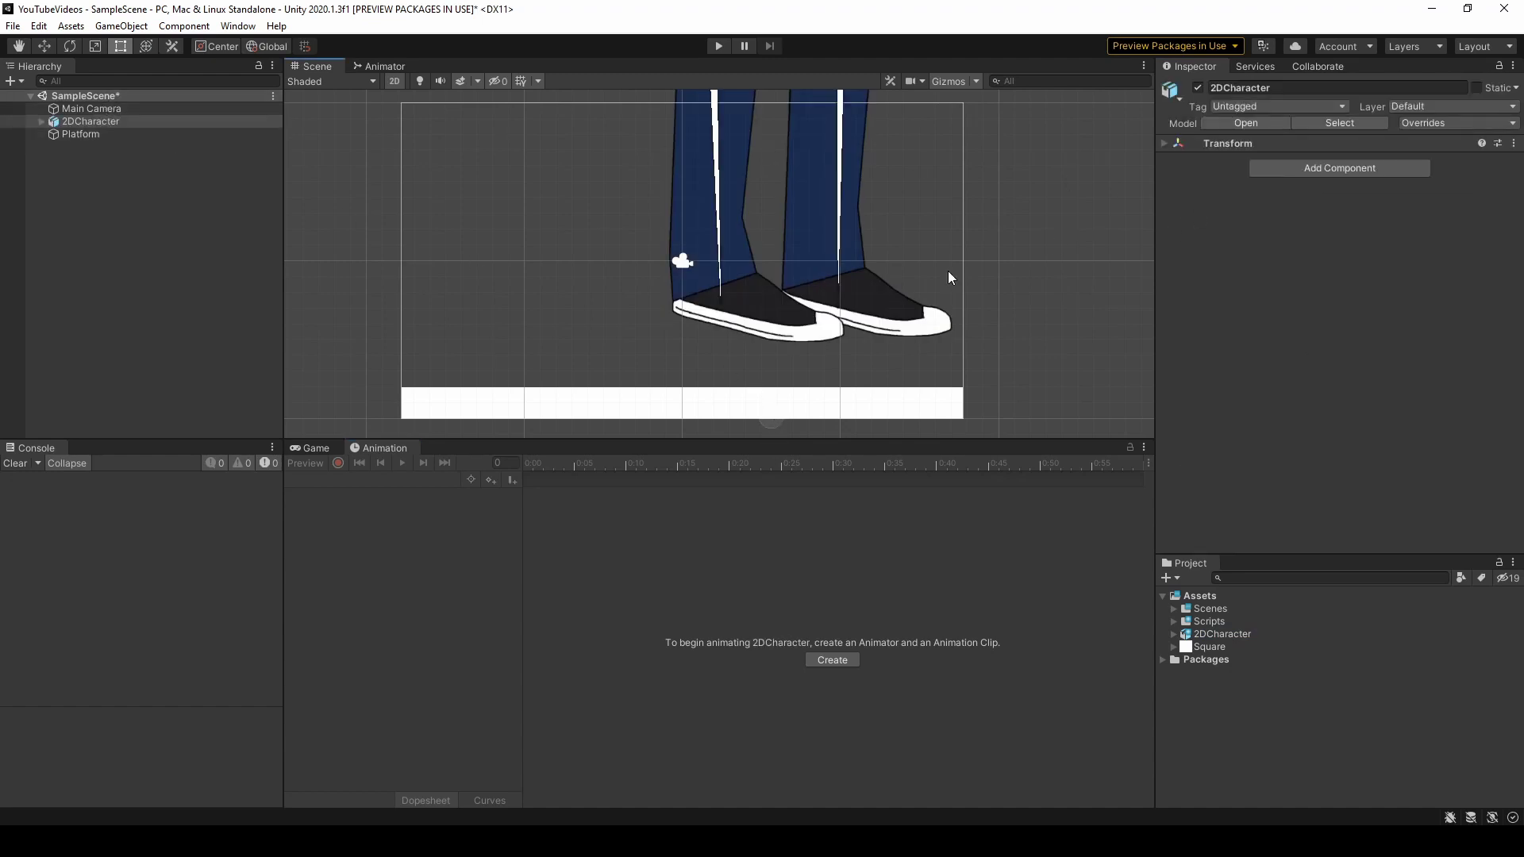
scroll(926, 286, down, 2)
click(1166, 143)
click(1349, 195)
text(.1)
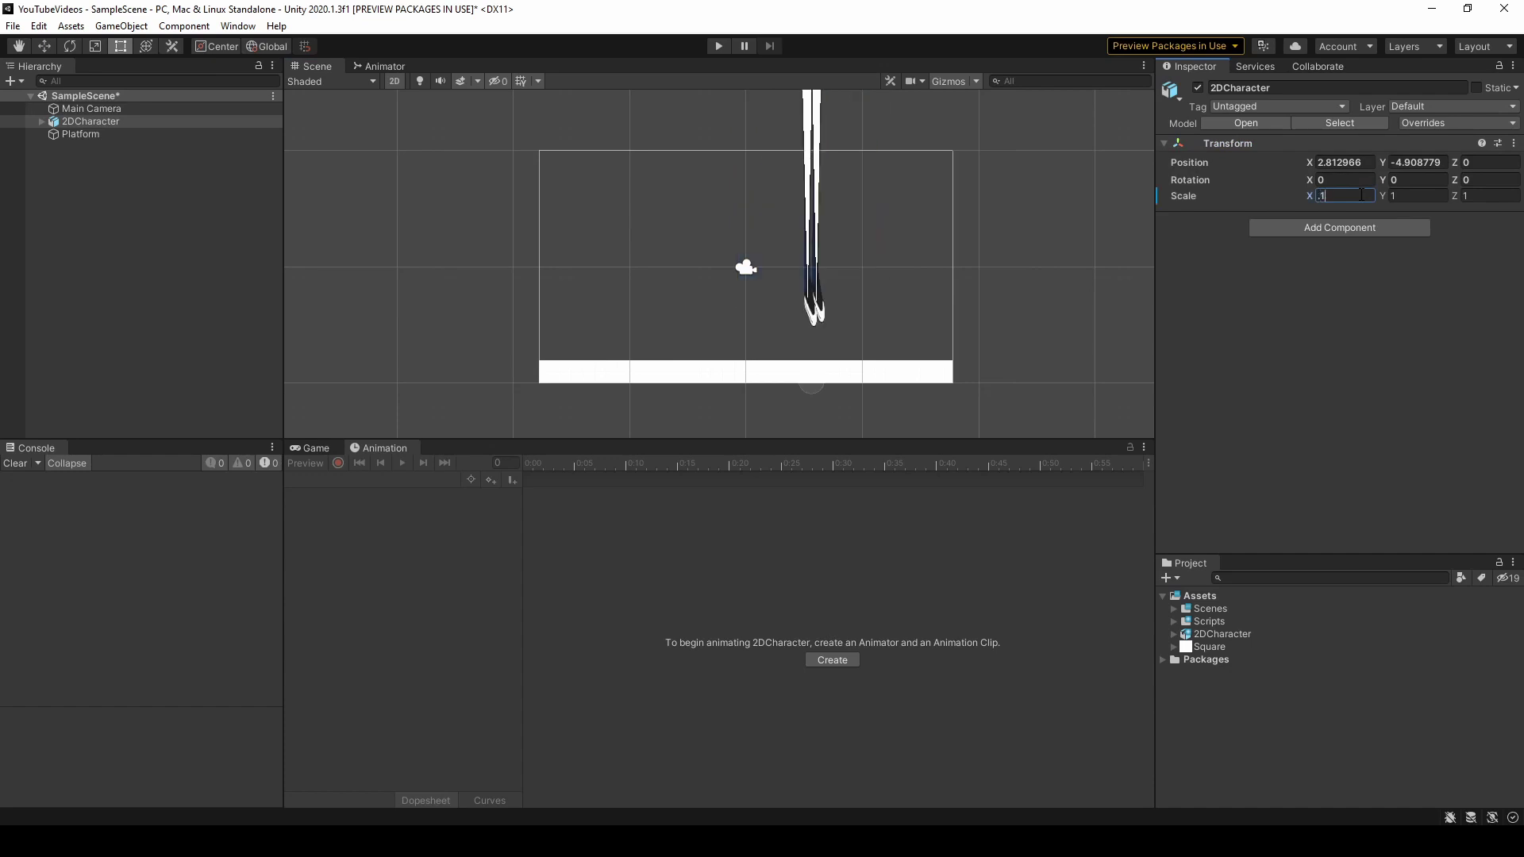
key(Tab)
text(.1)
key(Return)
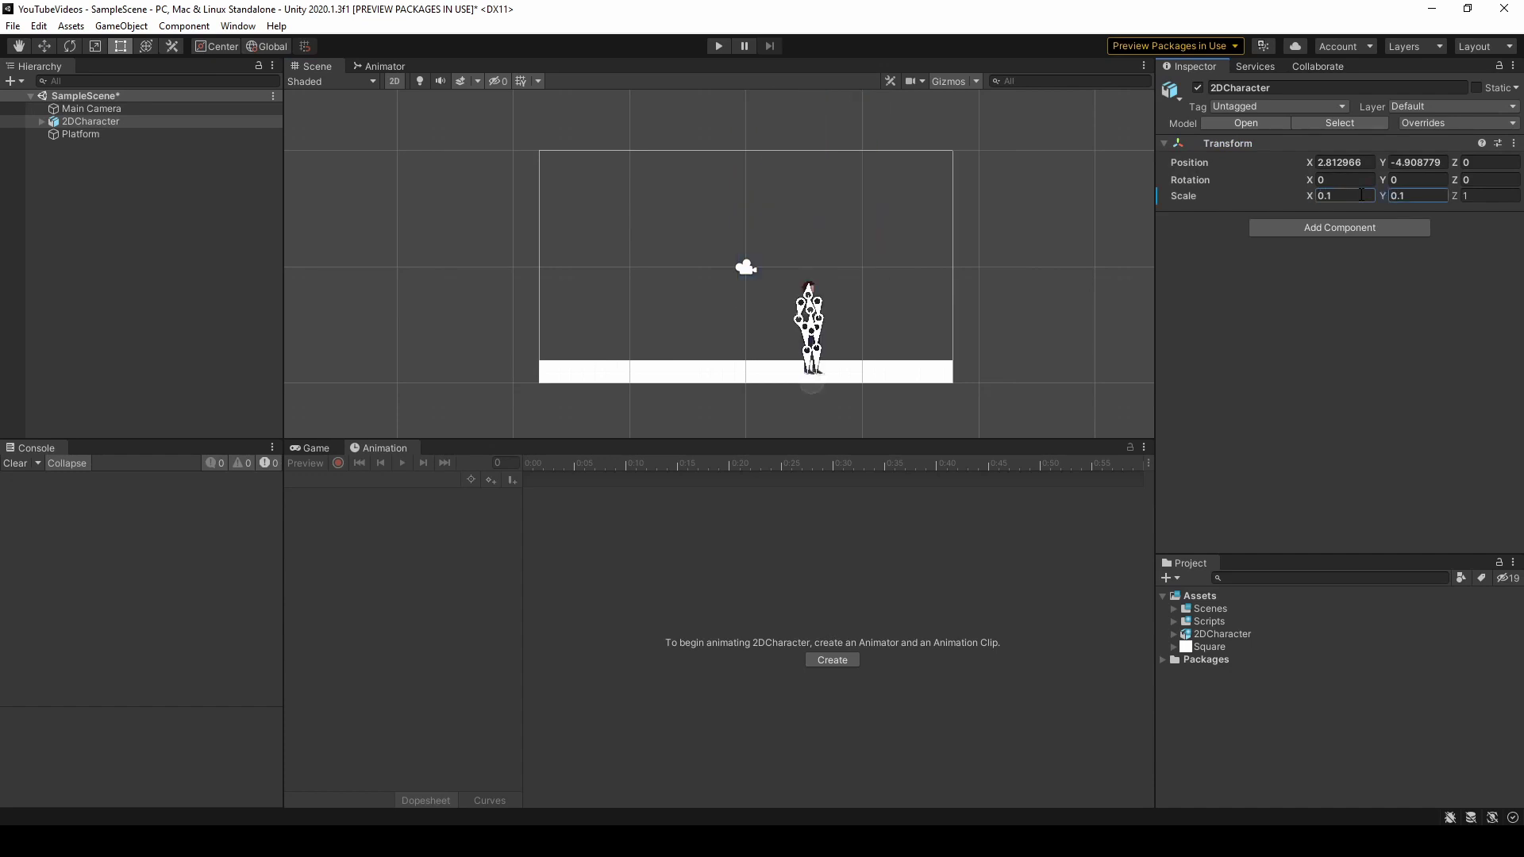
scroll(831, 359, up, 4)
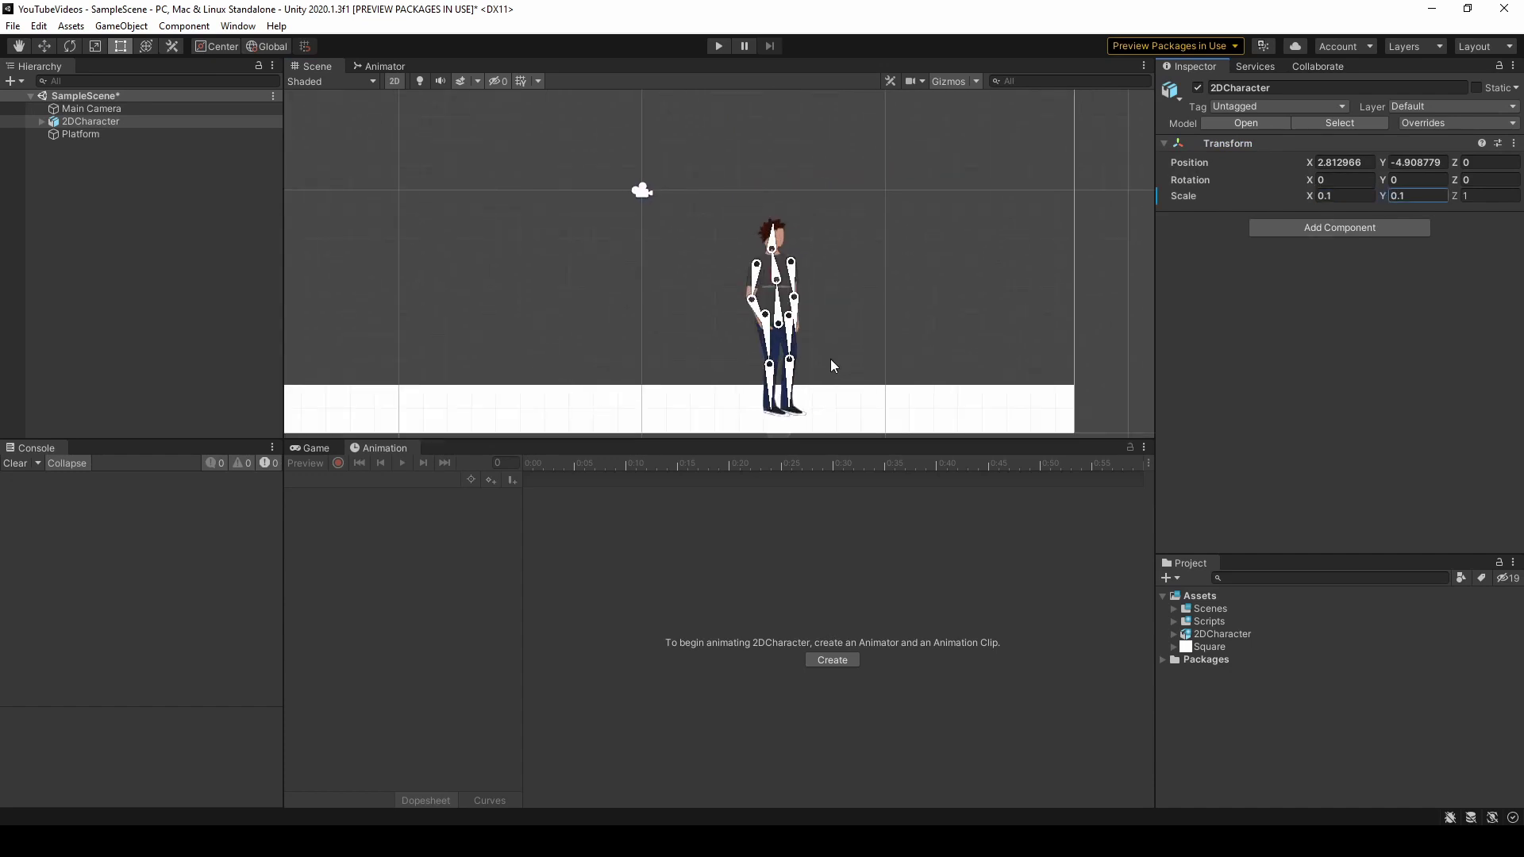
- Move 2DCharacter so its feet rest on the platform, at about X 2.39 and Y -4.27
key(w)
drag(779, 319, 765, 282)
mouse_move(906, 345)
middle_down()
mouse_move(915, 324)
mouse_move(905, 334)
middle_up()
scroll(863, 330, up, 2)
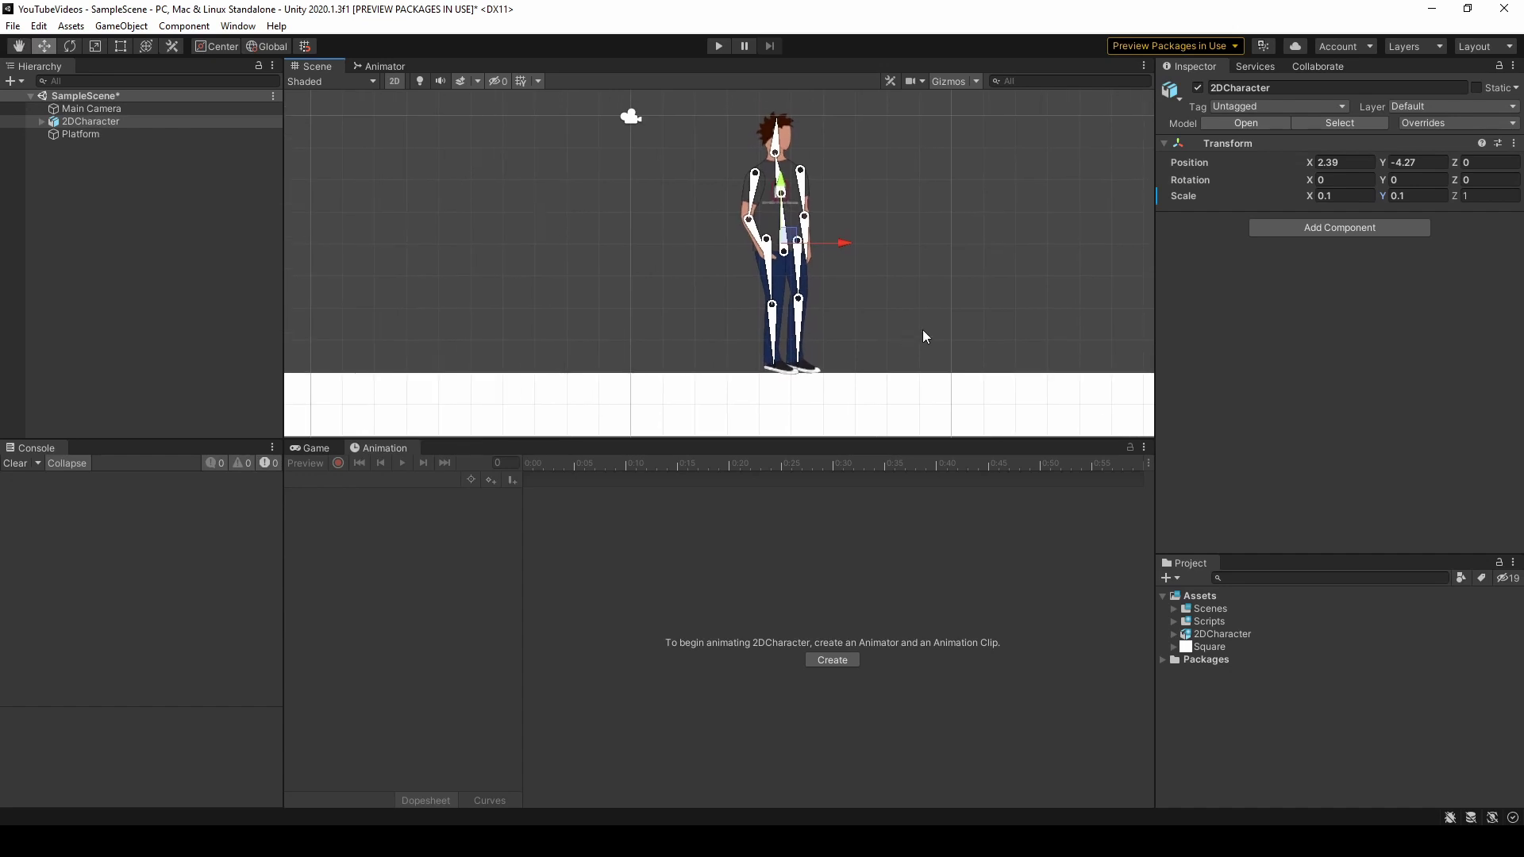
- Add an IK Manager 2D component to 2DCharacter and create a Limb solver in it
click(89, 109)
click(89, 121)
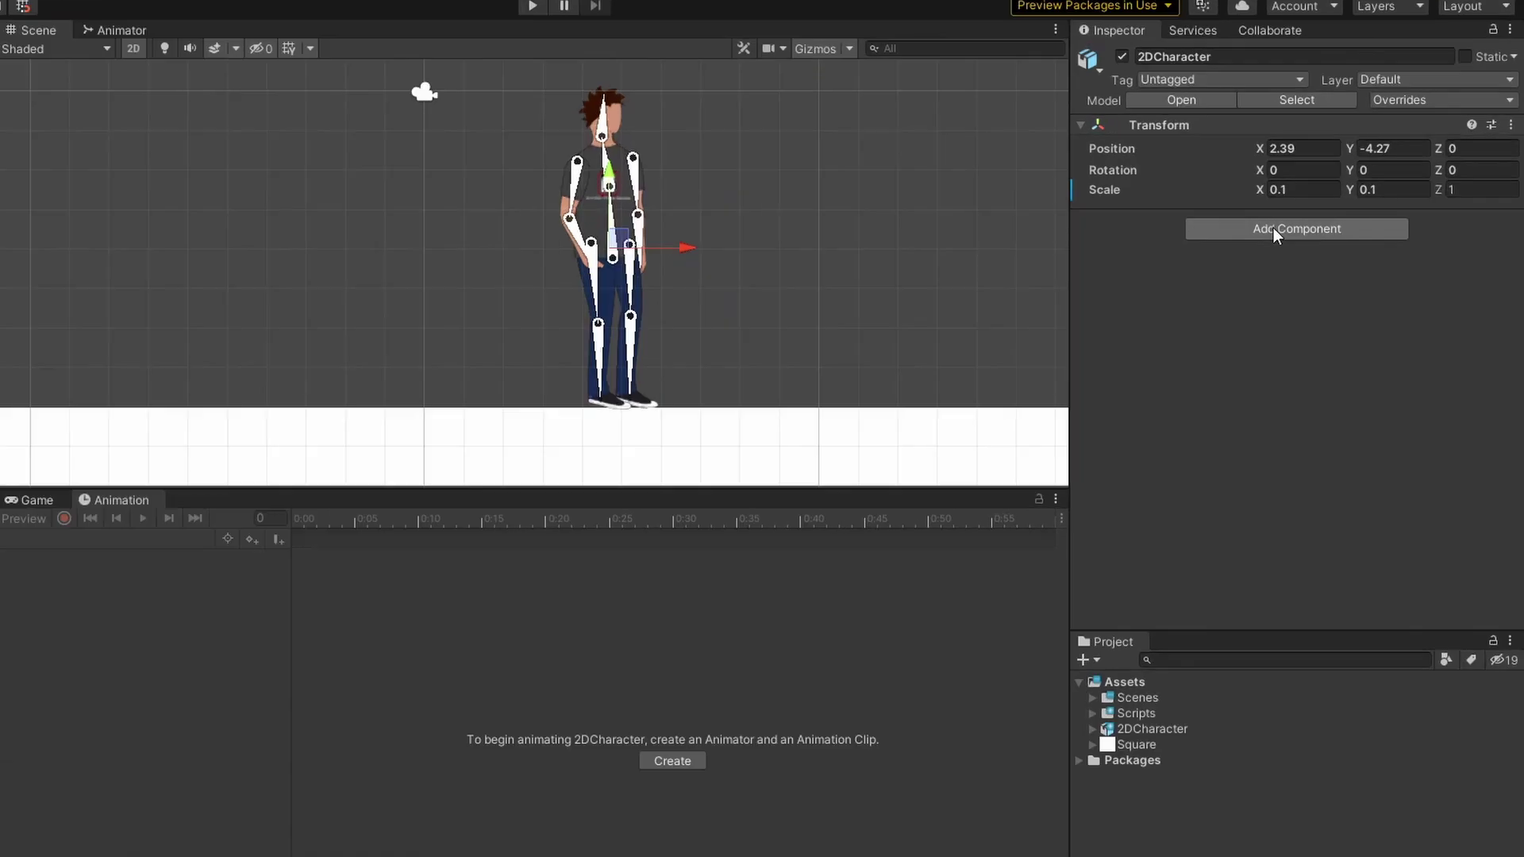
click(1320, 225)
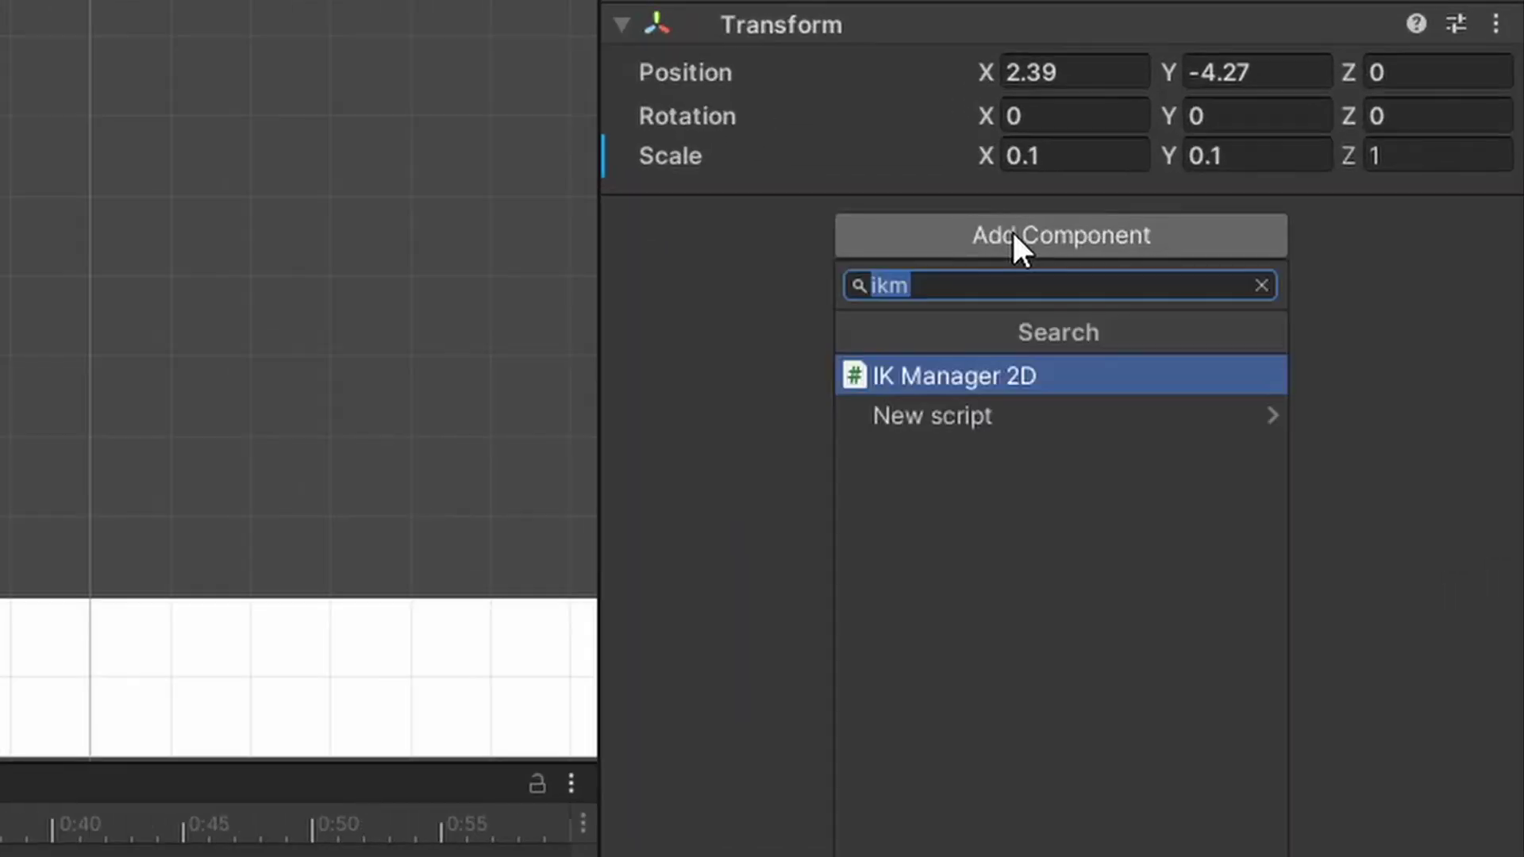
click(1008, 386)
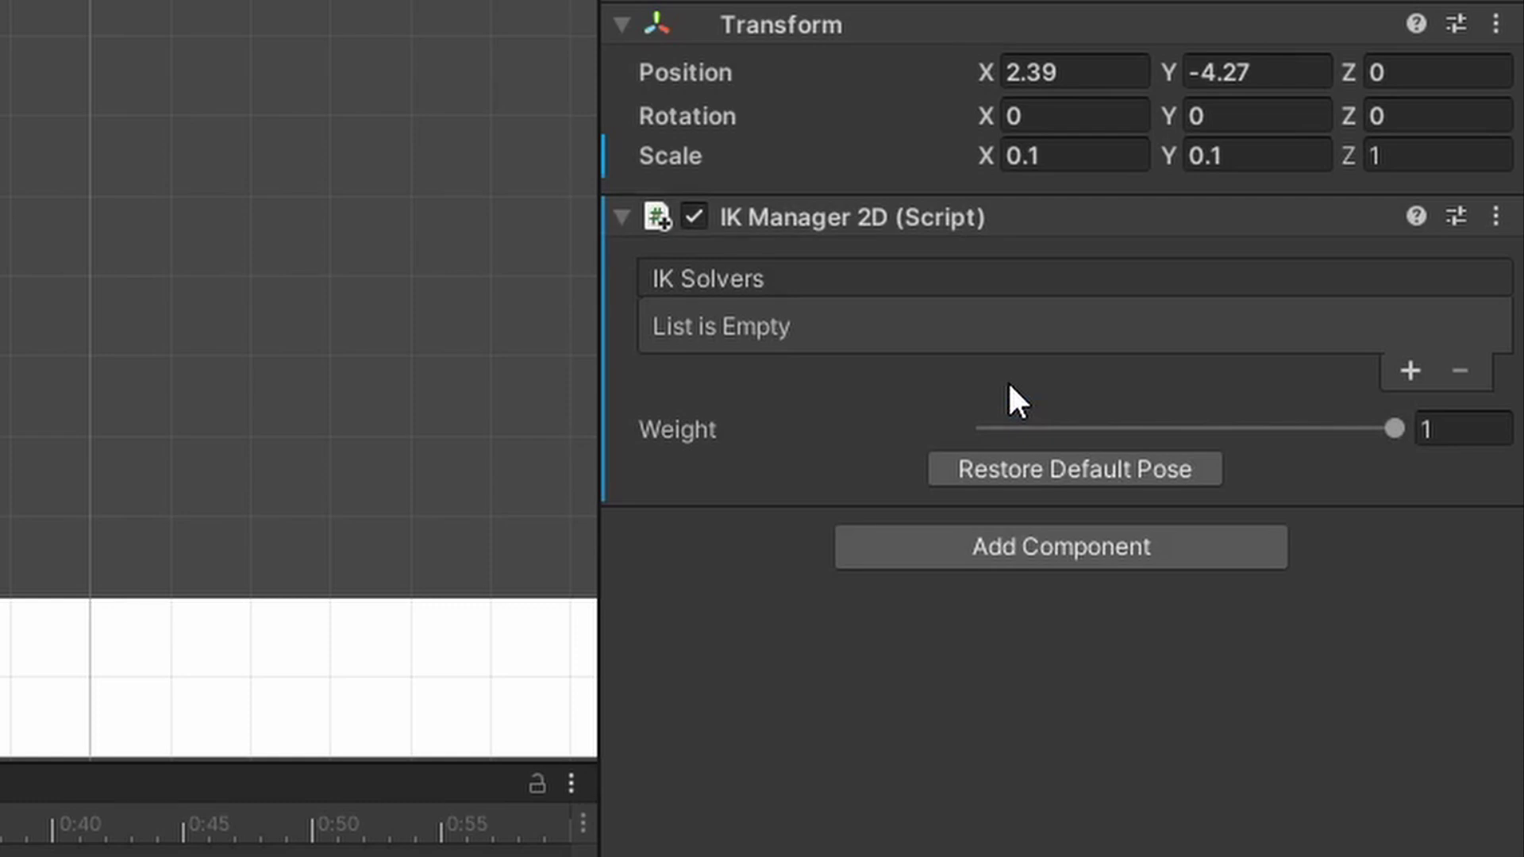
click(1409, 370)
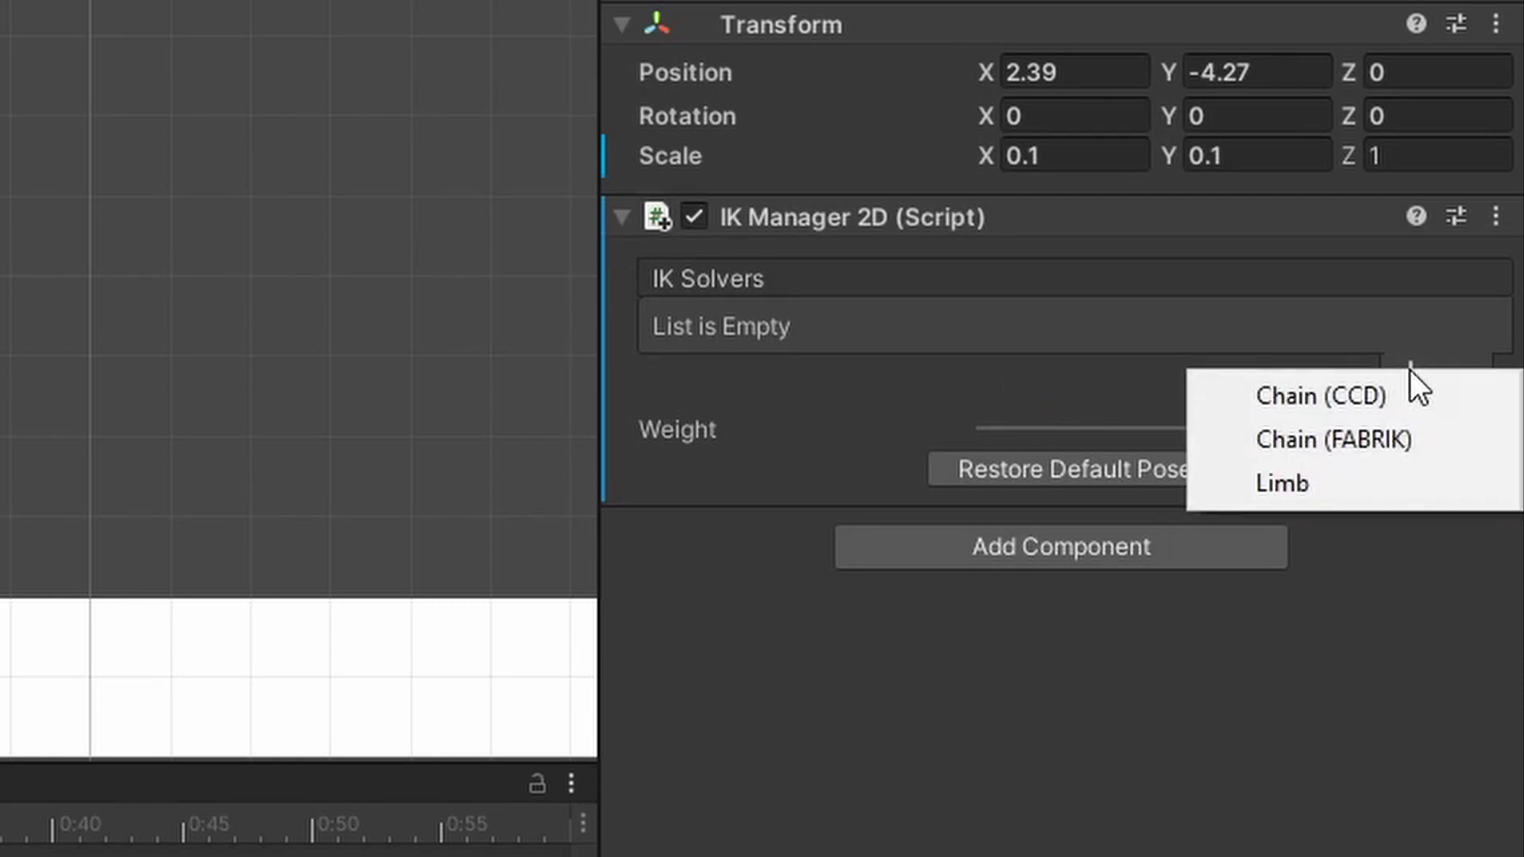
click(1331, 493)
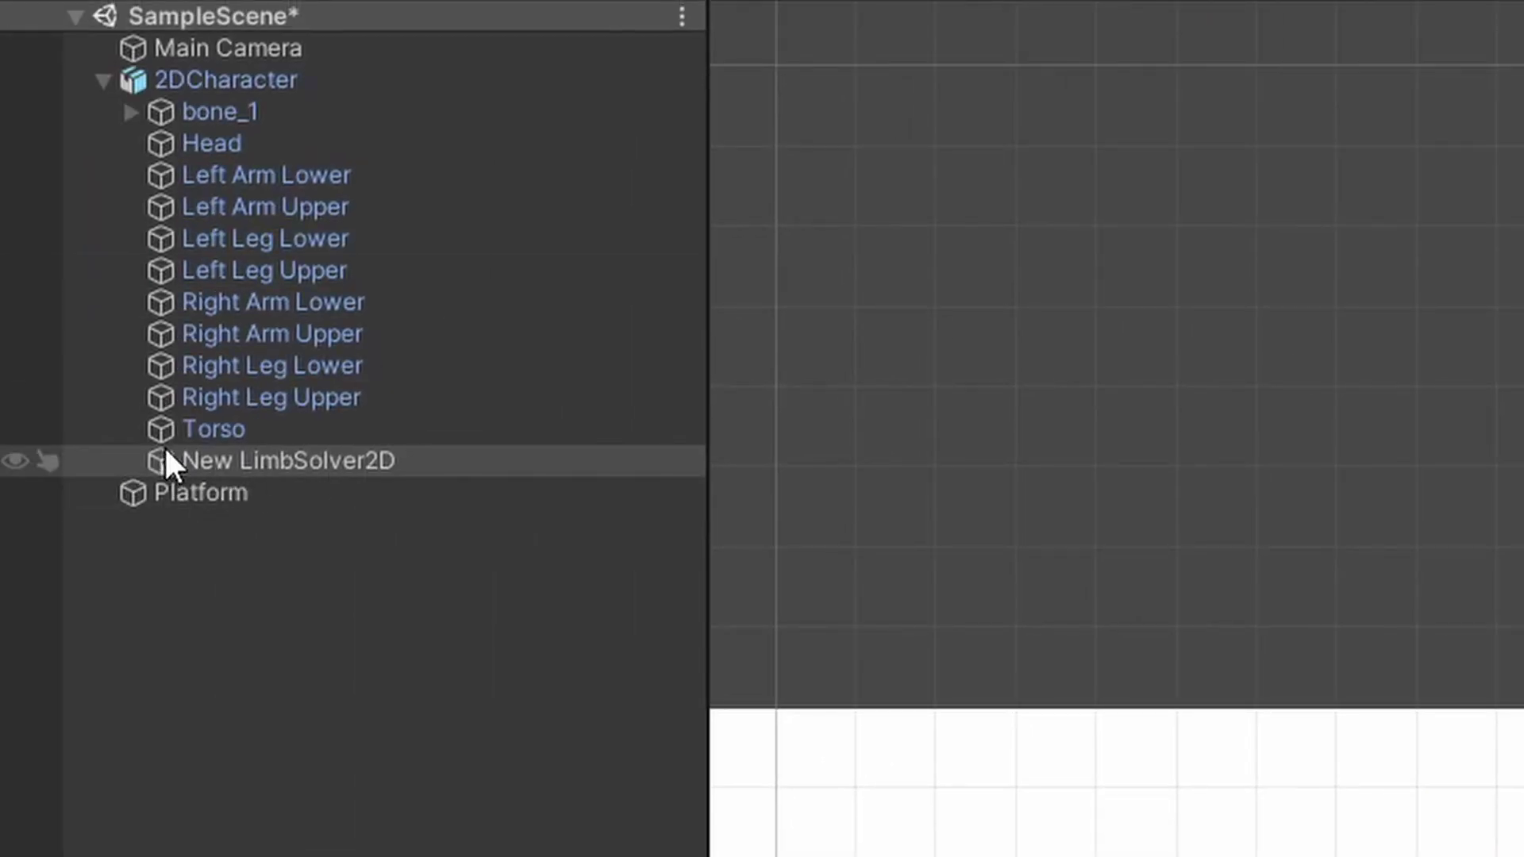
- Examine the new limb solver's settings and the character's arm, leg and head bones in the scene
click(286, 462)
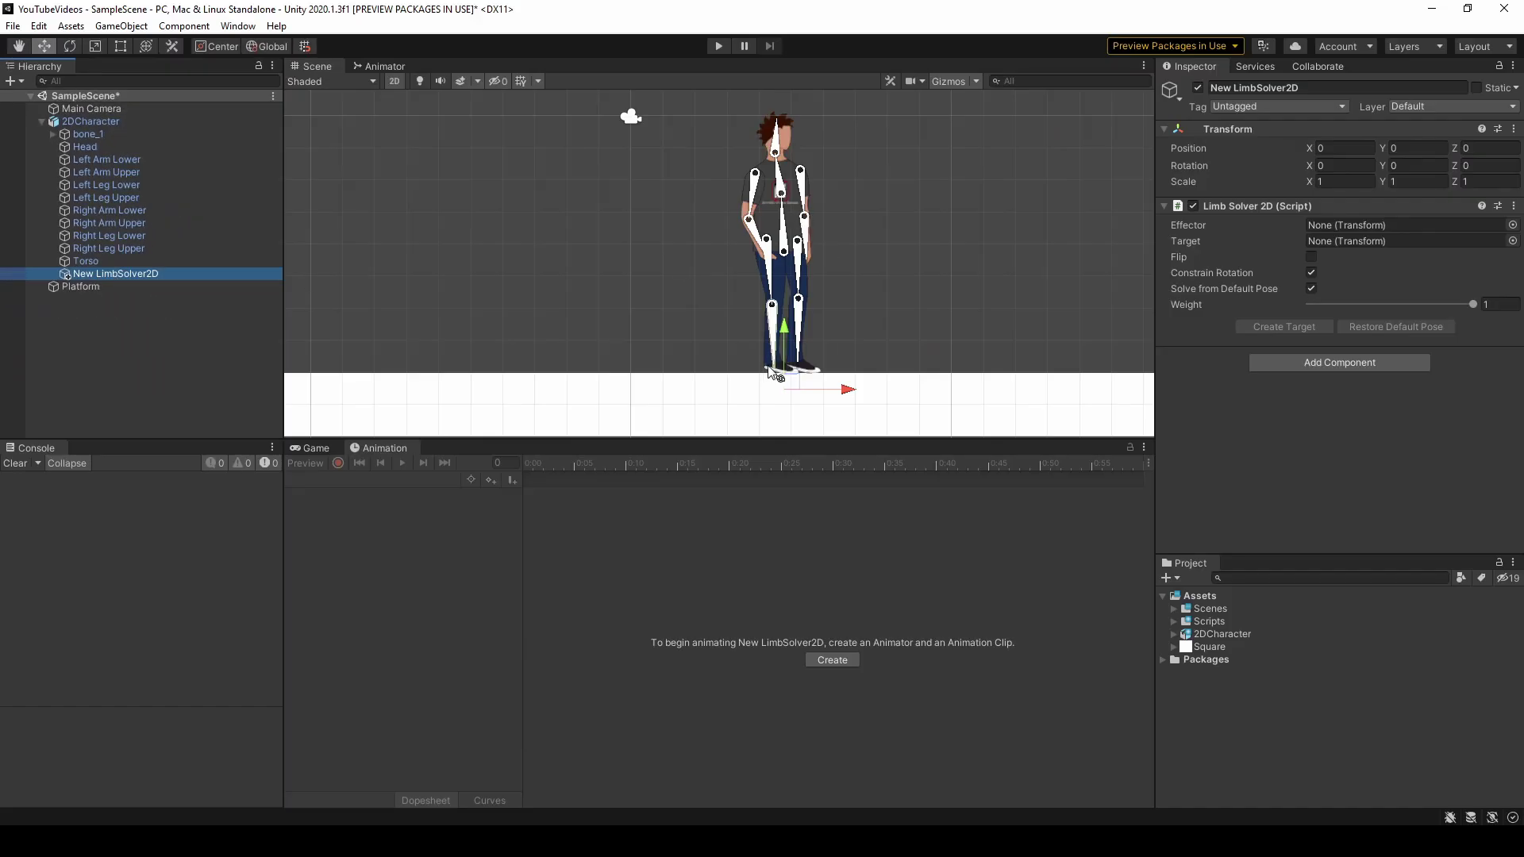
click(762, 235)
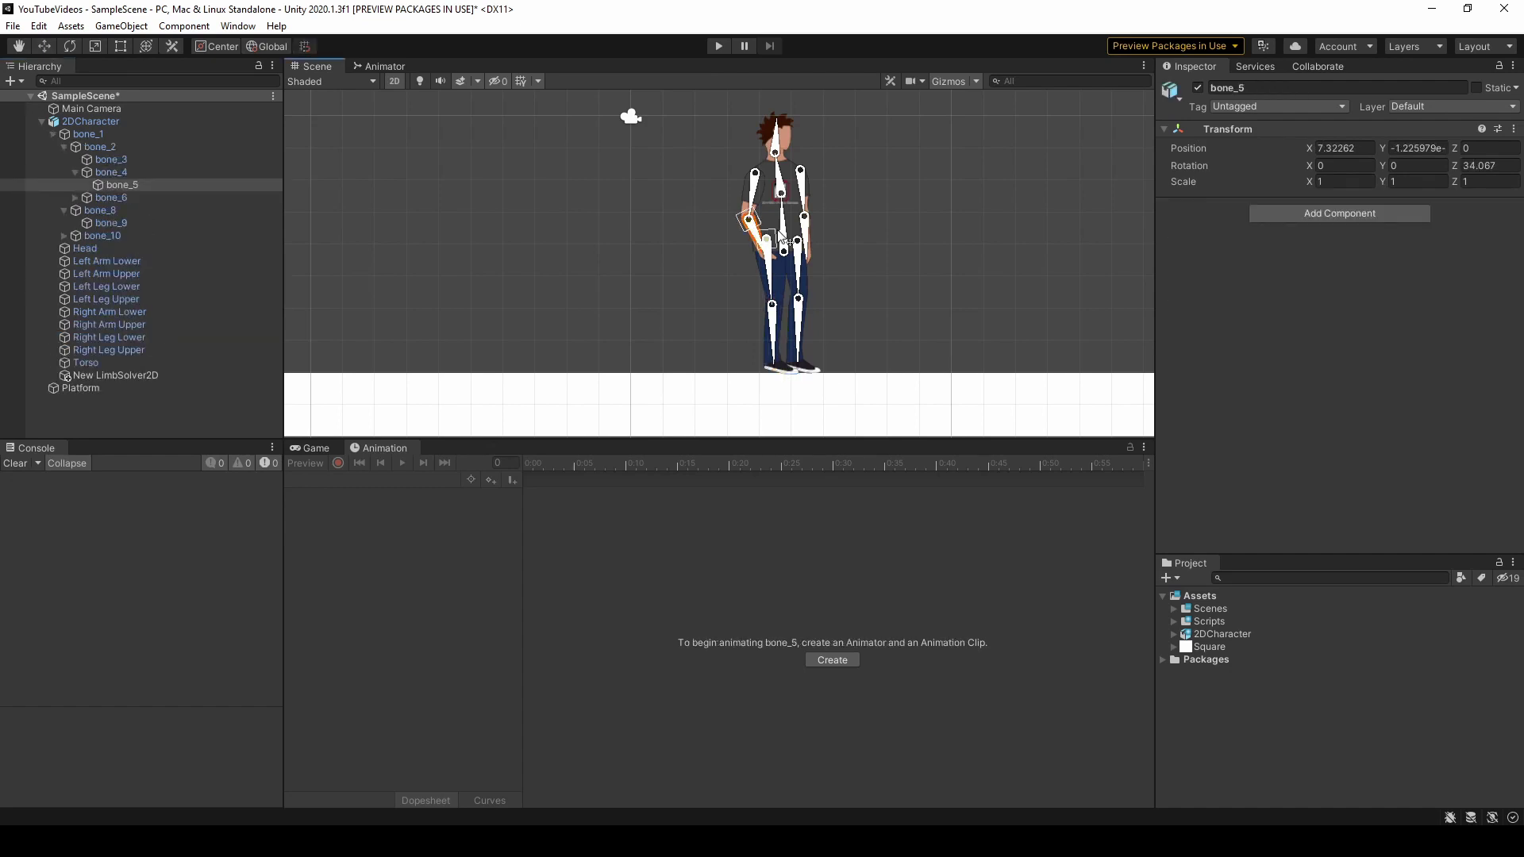
click(808, 236)
click(802, 336)
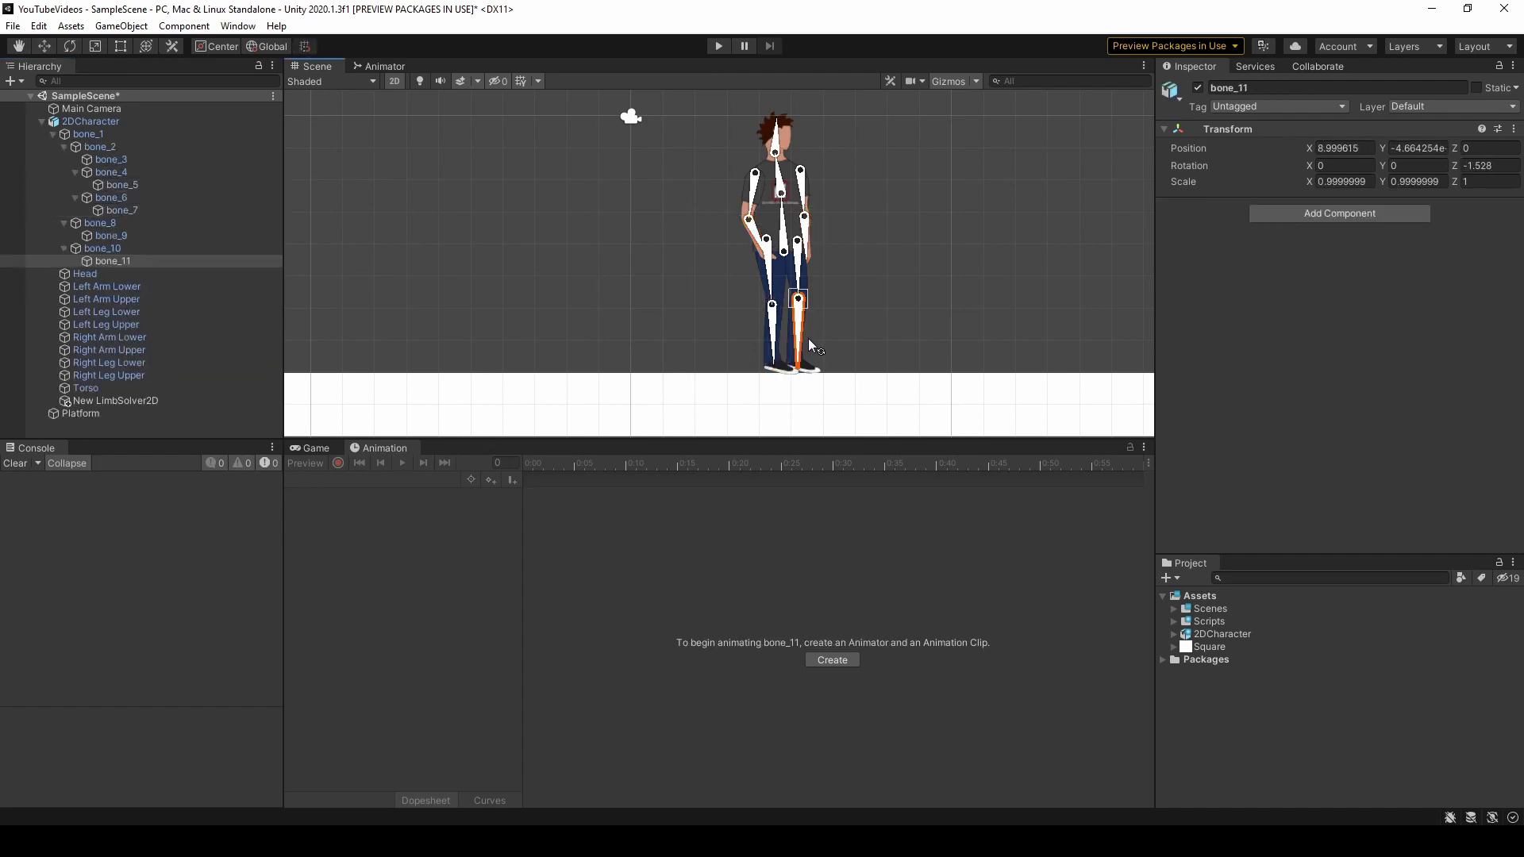
click(781, 143)
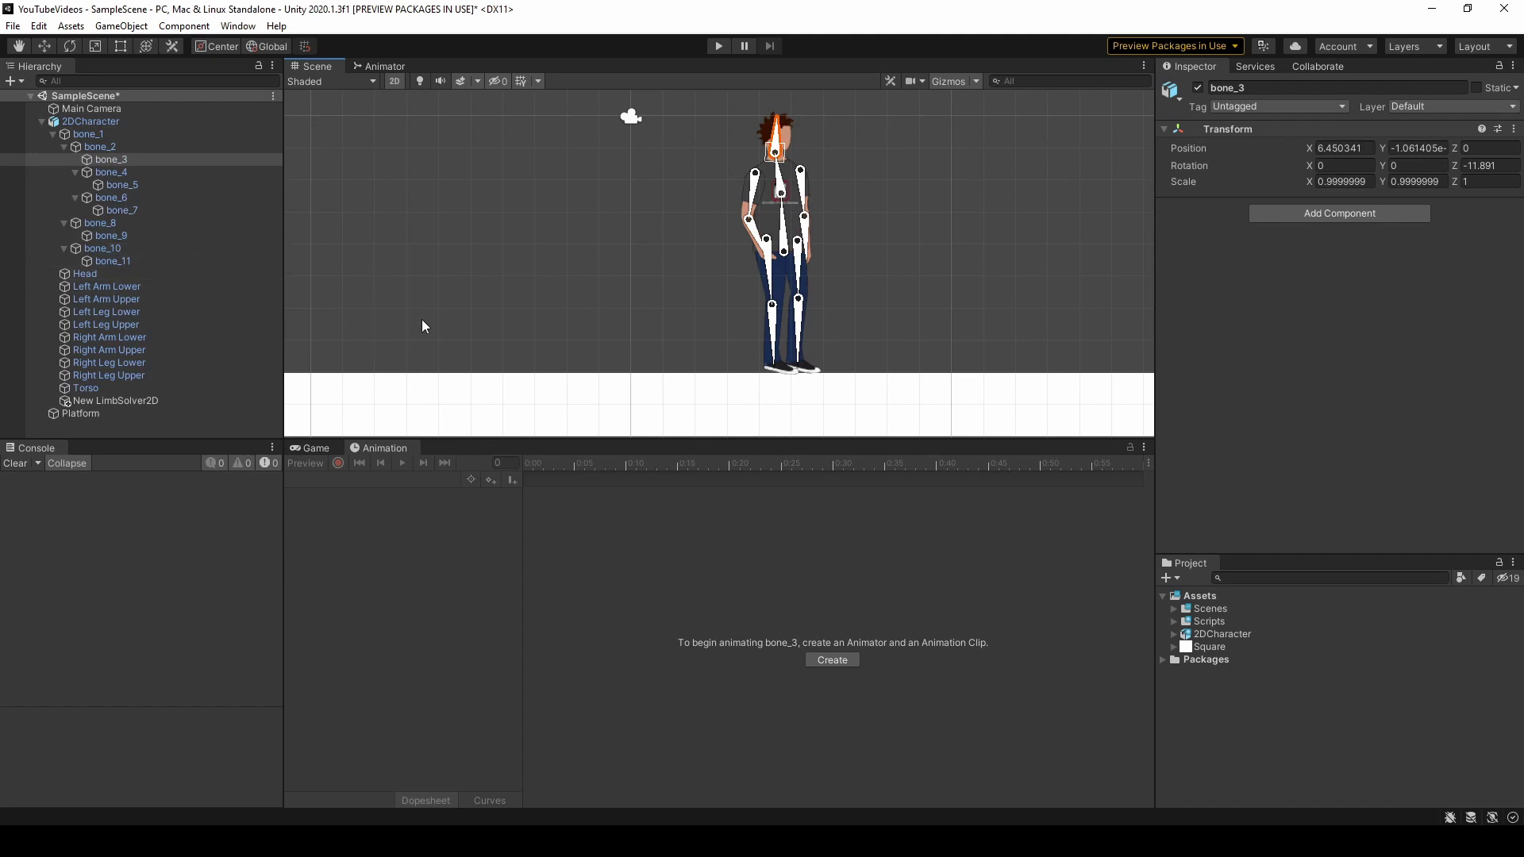
- Rename the new limb solver as RightHandIK
click(146, 400)
click(1247, 88)
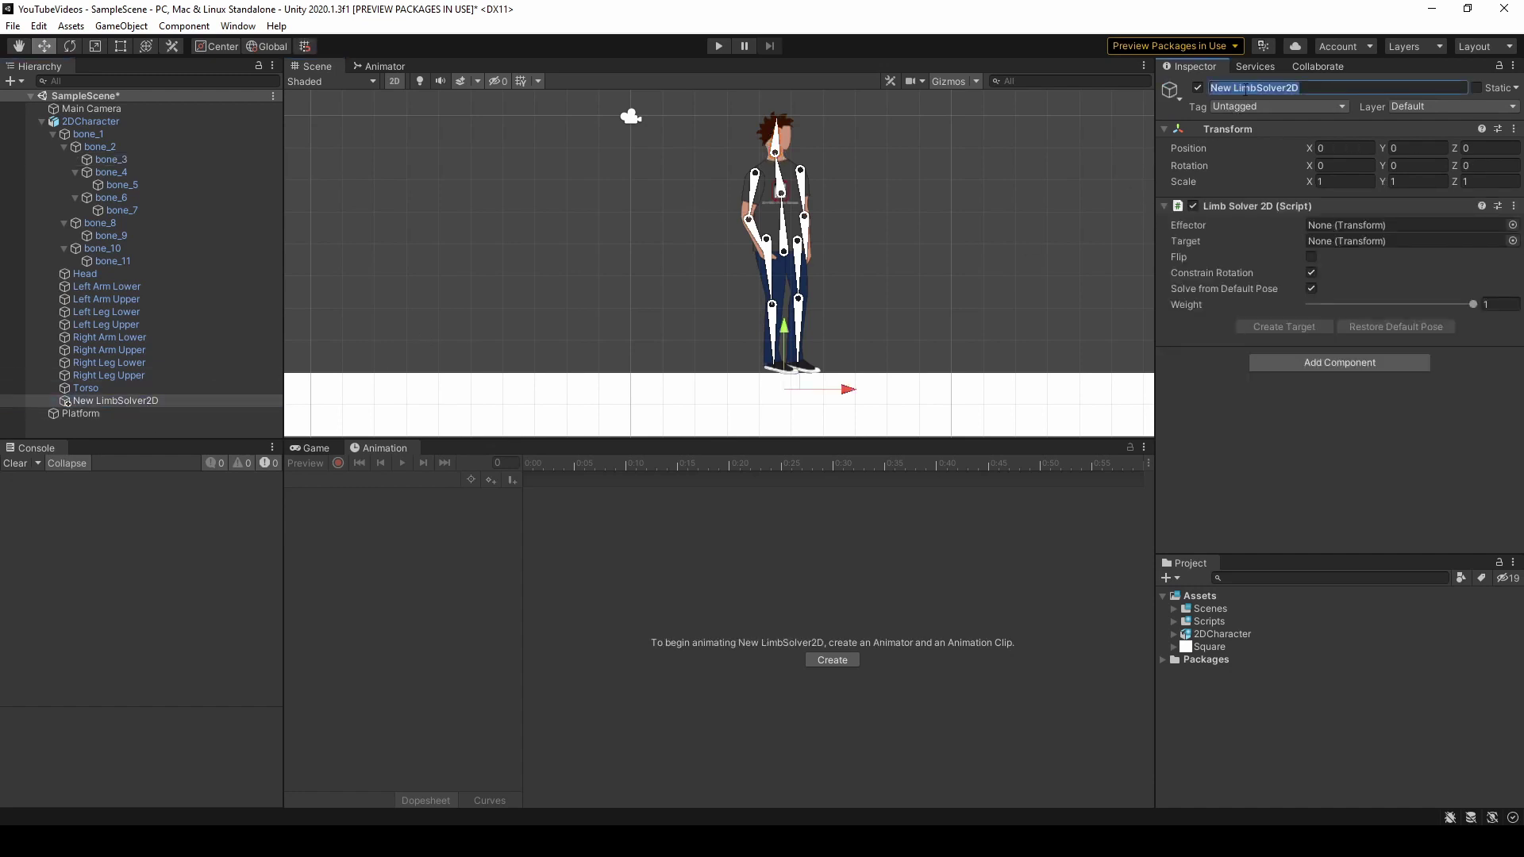
text(RightHandIK)
key(Return)
- Add a second Limb solver to 2DCharacter's IK Manager 2D and name it LeftHandIK
click(181, 123)
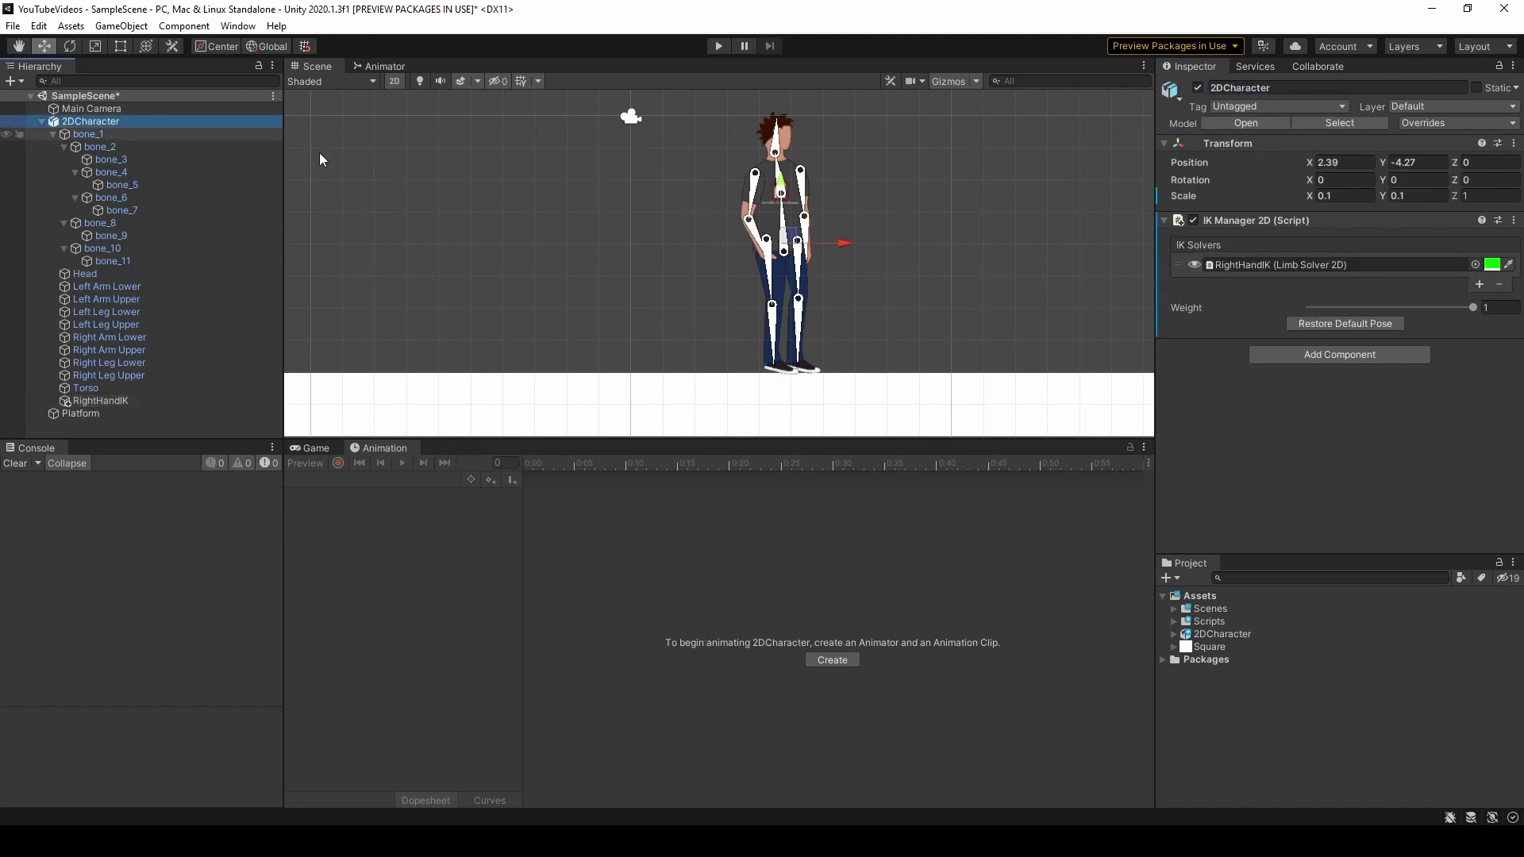
click(1479, 284)
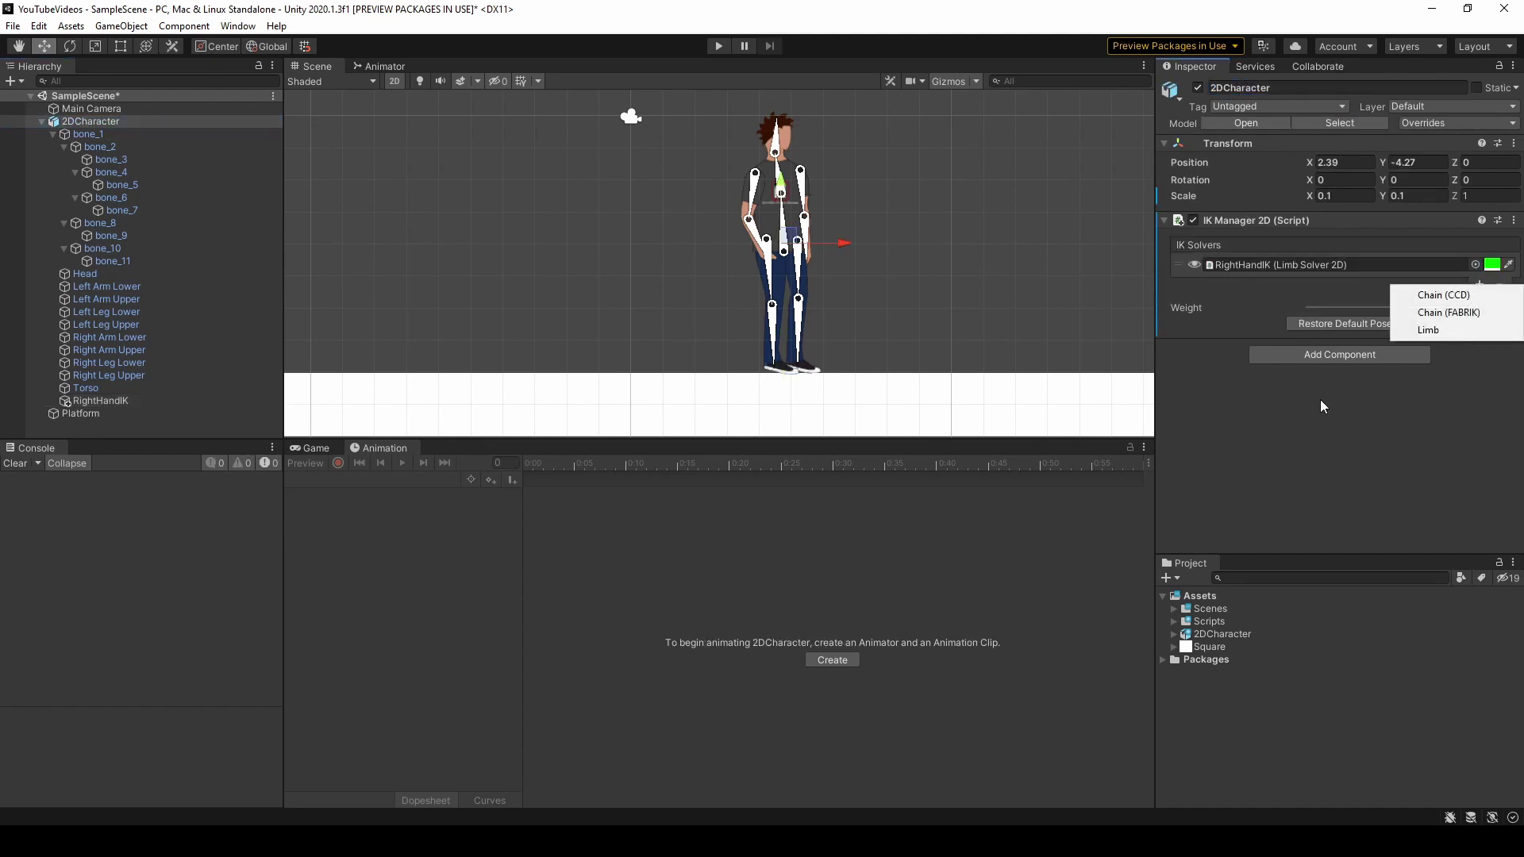
click(1414, 329)
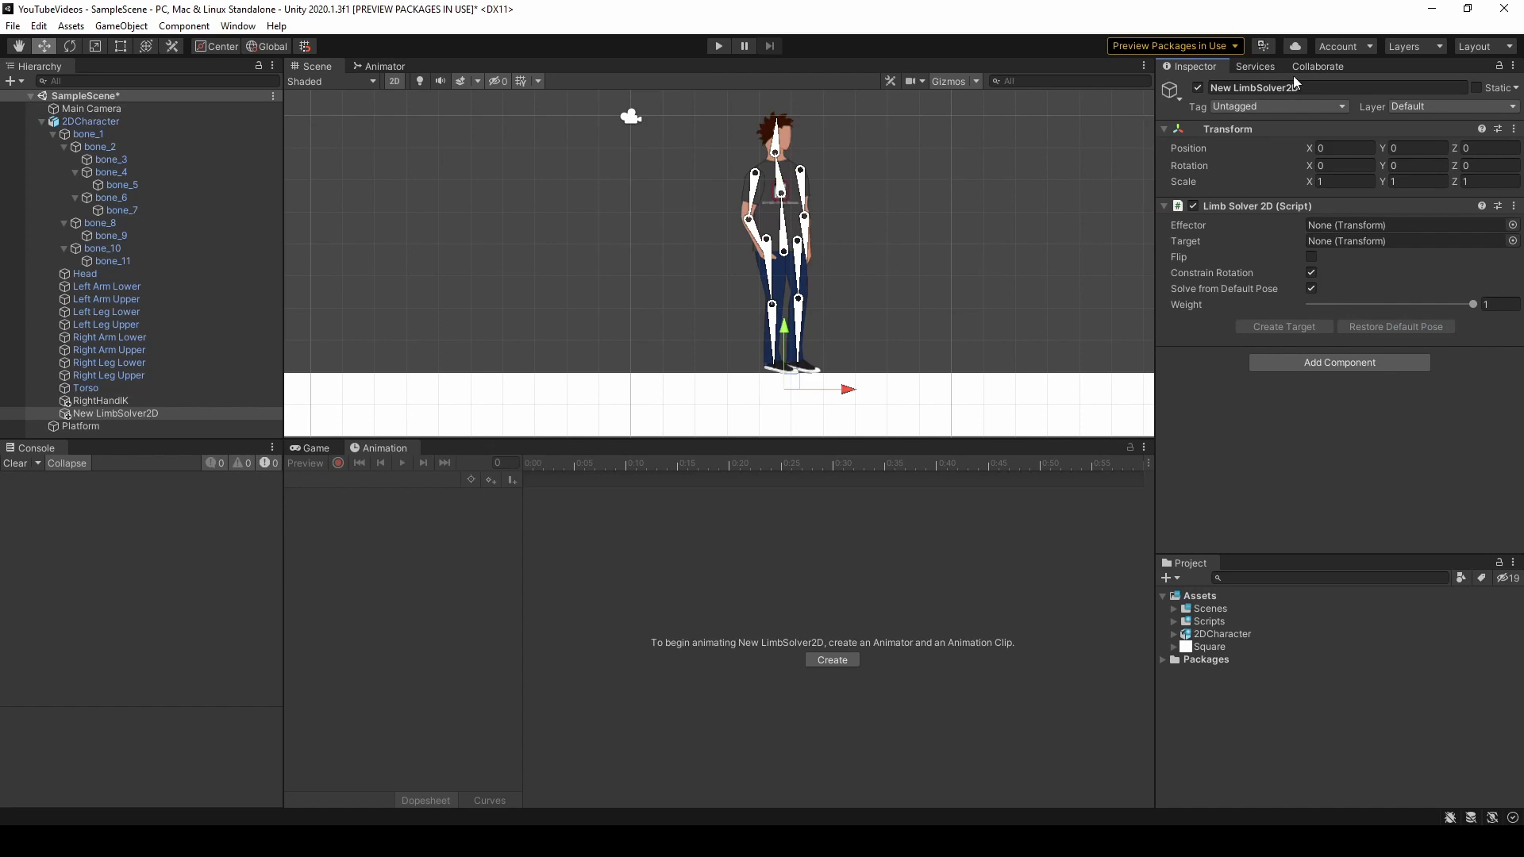
key(ctrl+a)
text(LeftH)
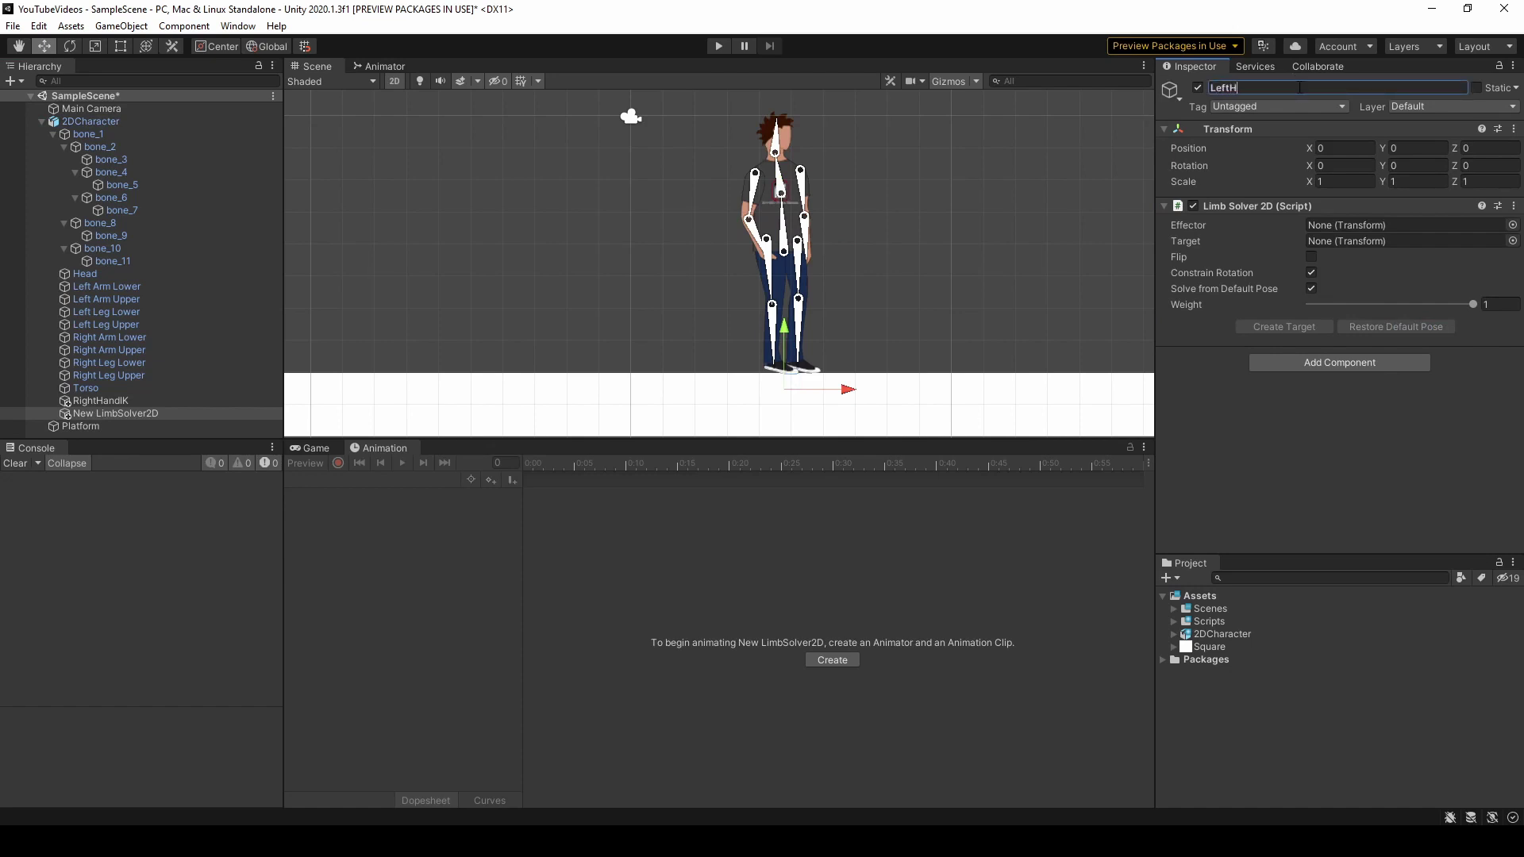
text(andIK)
key(Return)
- Add a third Limb solver to 2DCharacter's IK Manager 2D and name it RightFootIK
click(238, 122)
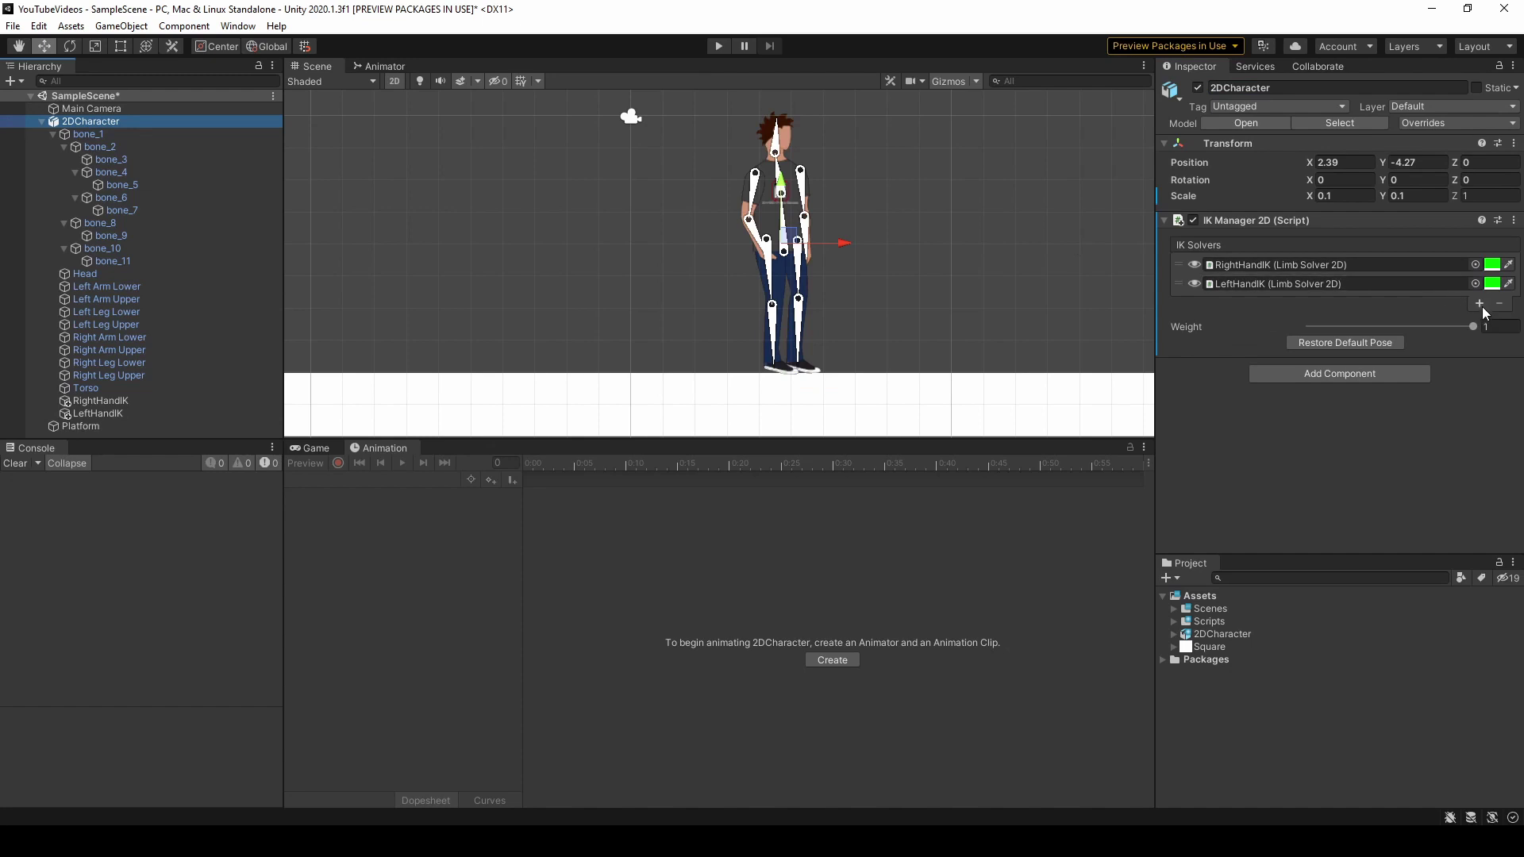
click(1478, 303)
click(1462, 356)
click(1305, 88)
text(RightFootIK)
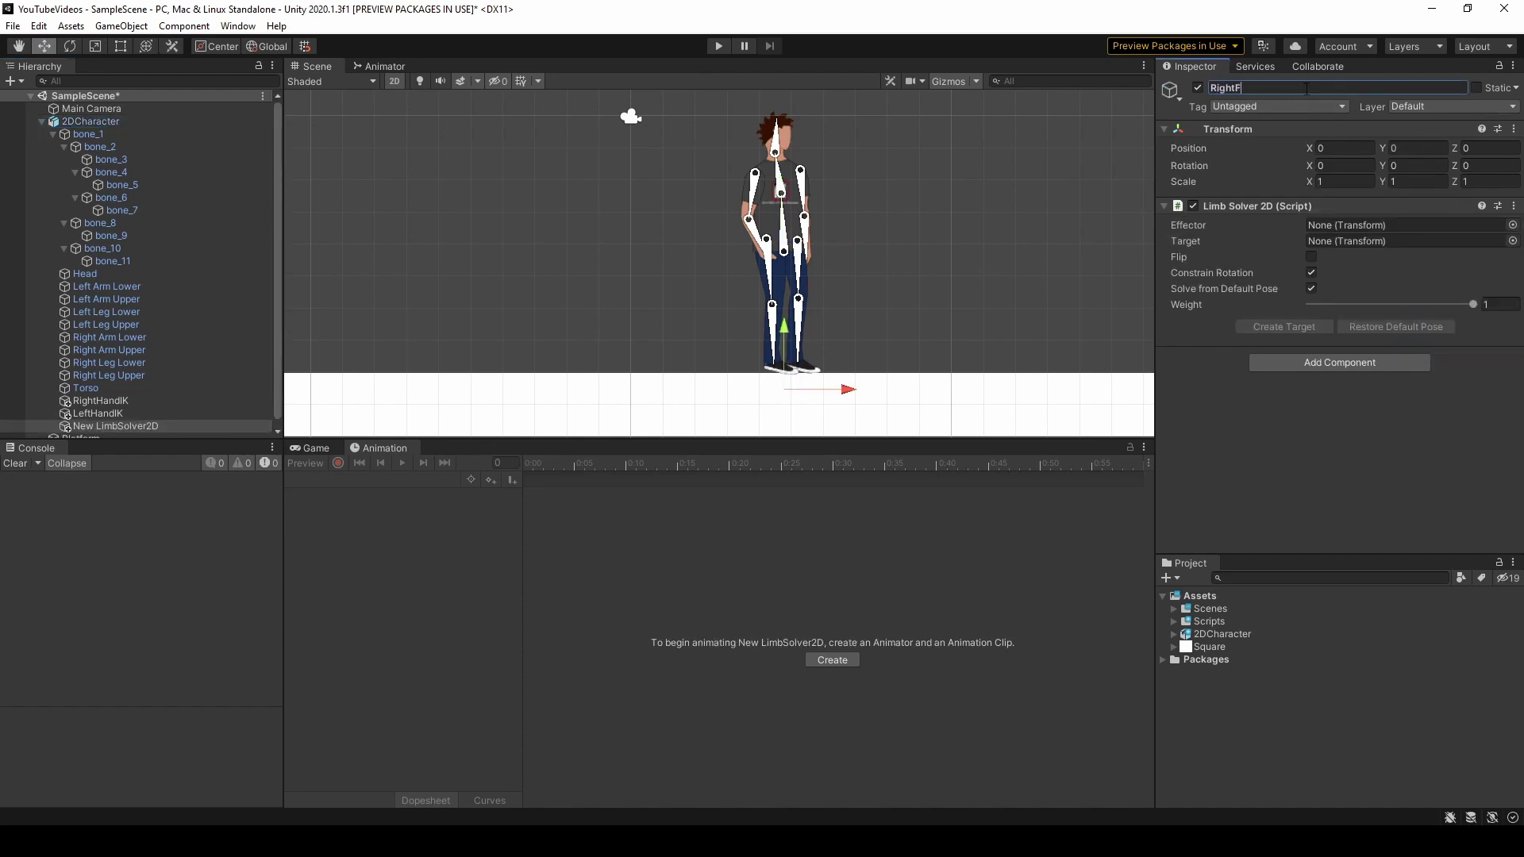
key(Return)
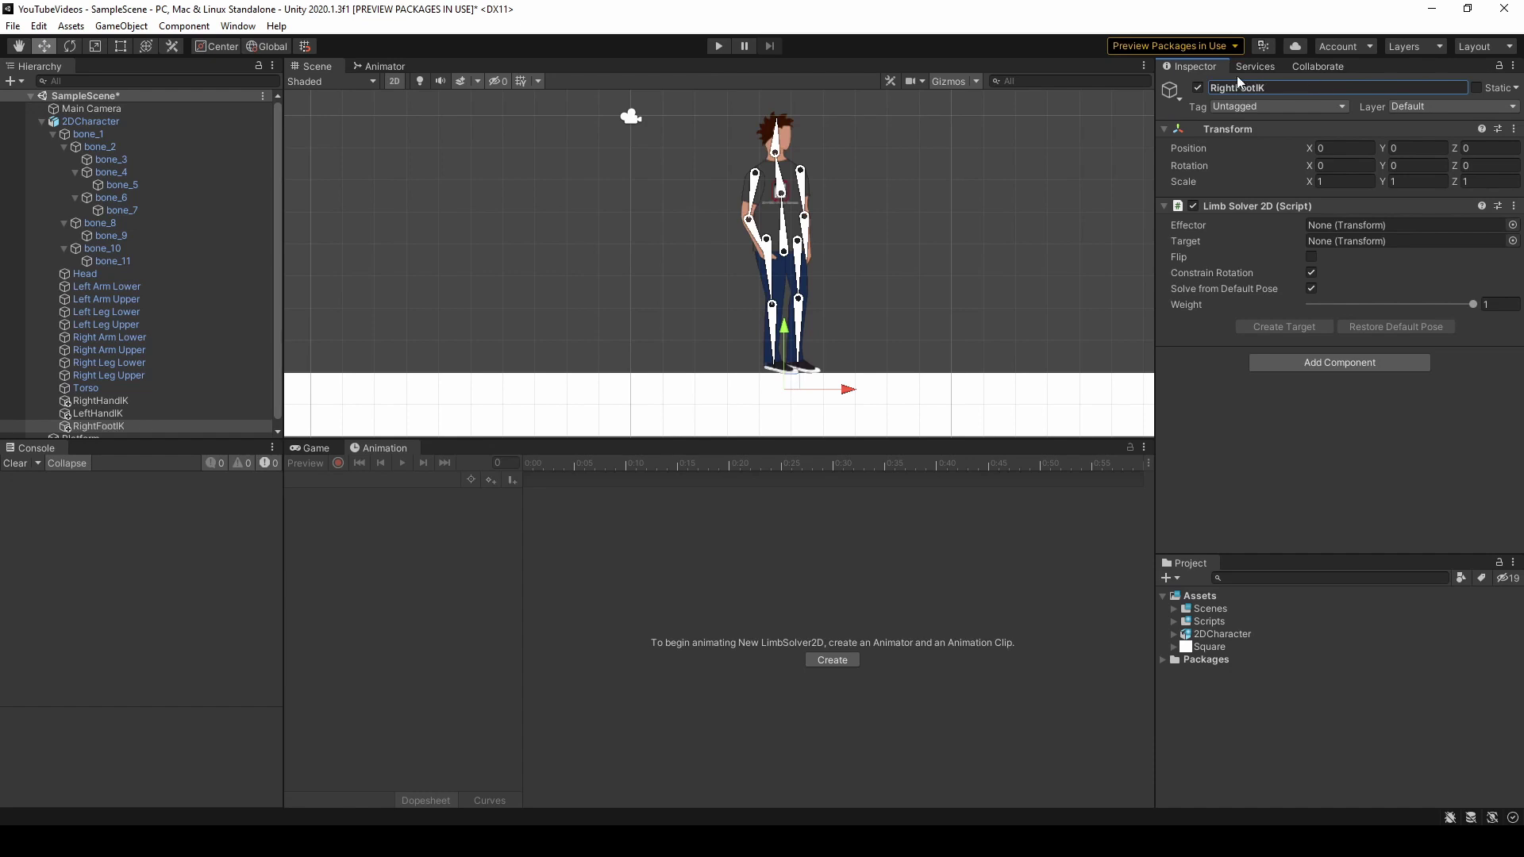
- Add a fourth Limb solver to 2DCharacter's IK Manager 2D and name it LeftFootIK
click(90, 121)
click(1481, 323)
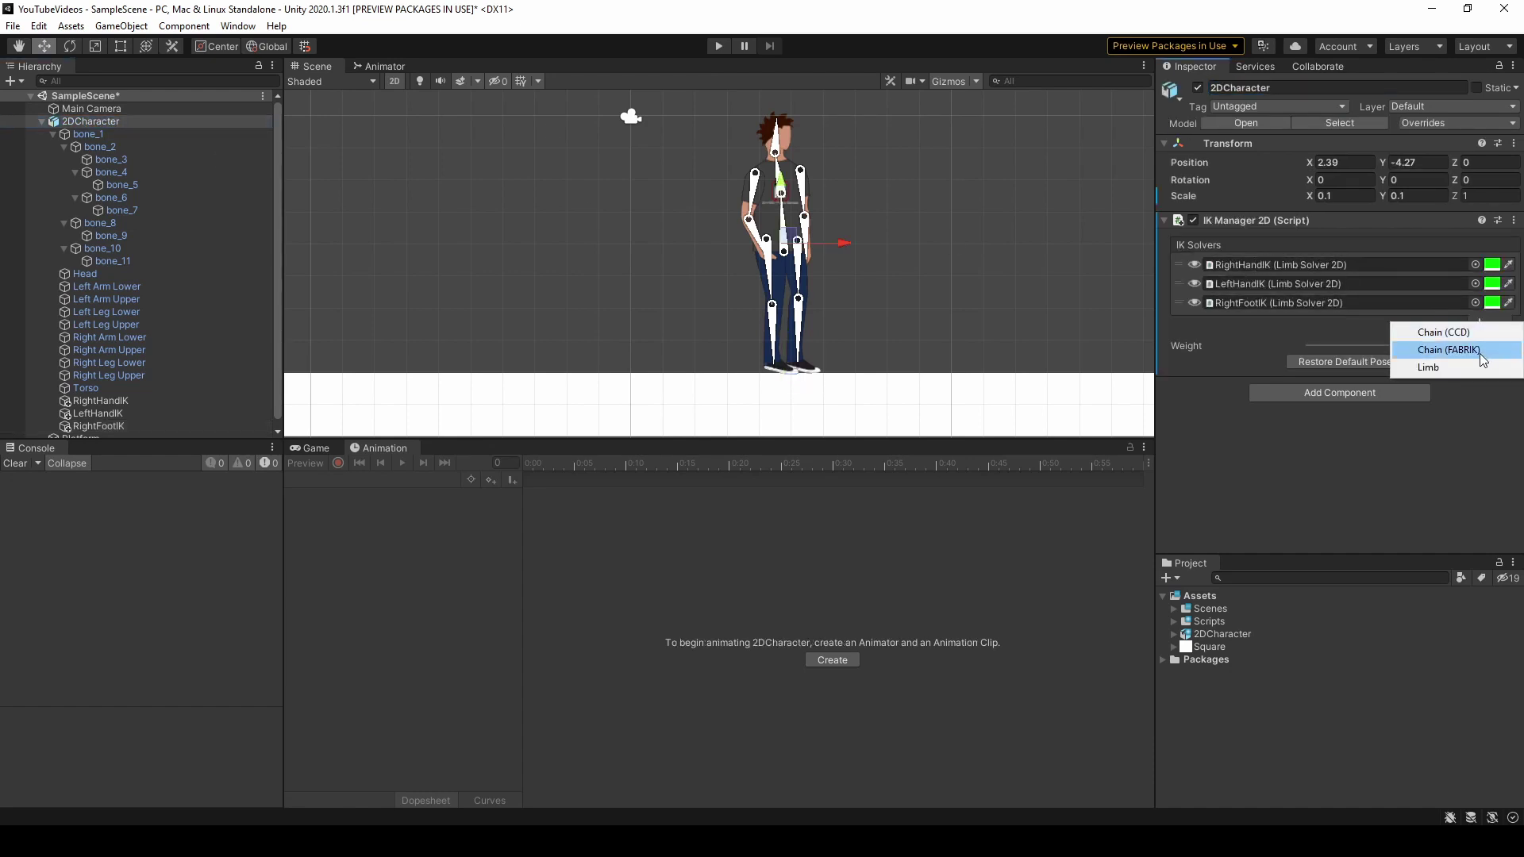
click(1474, 363)
click(1271, 87)
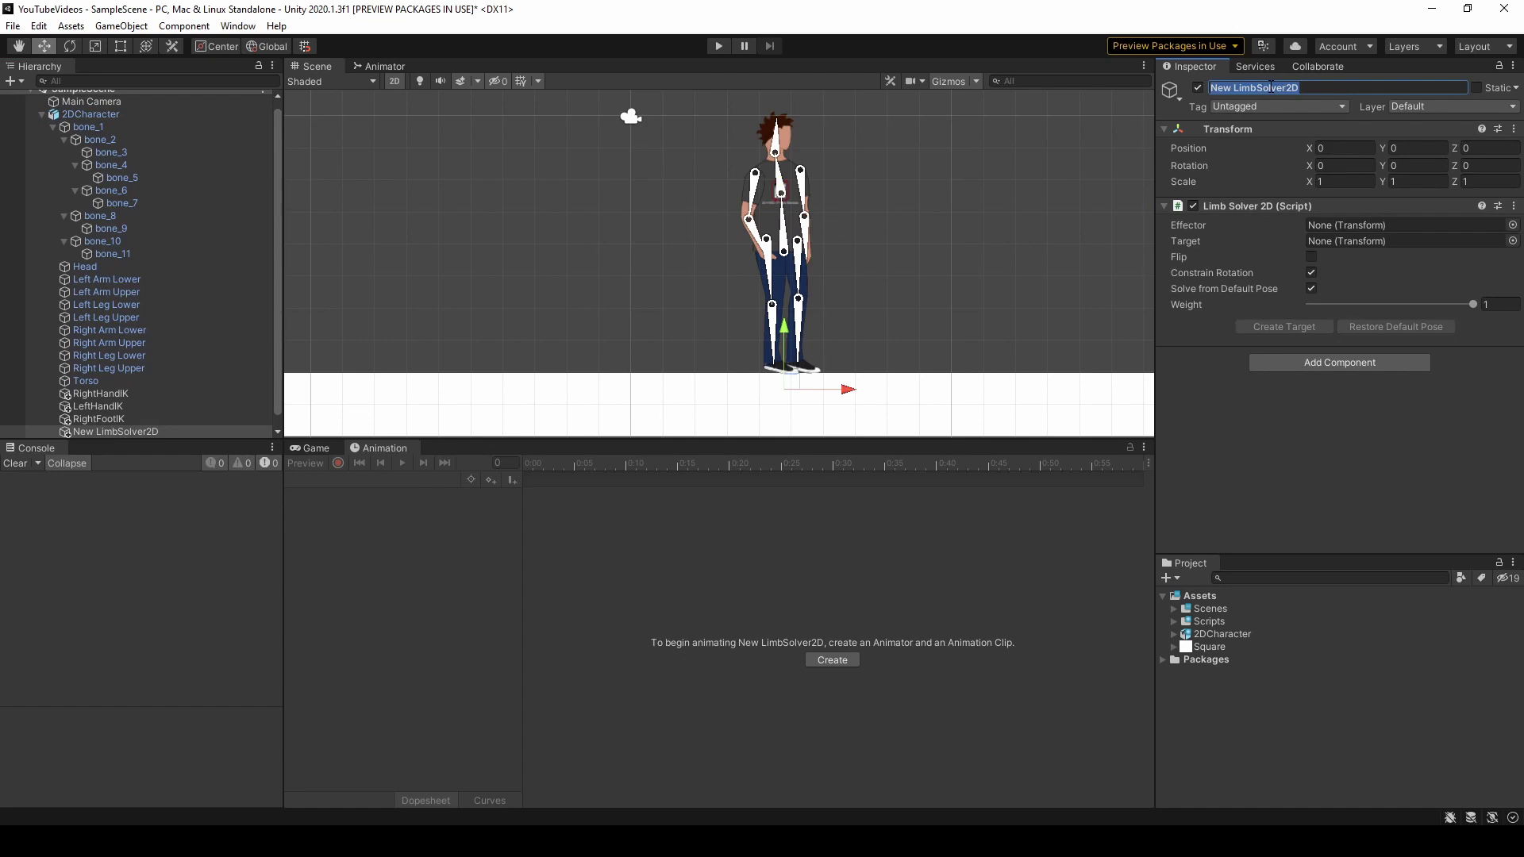
text(LeftFootIK)
key(Return)
- Open the choice of solver types for another IK solver on 2DCharacter
click(91, 114)
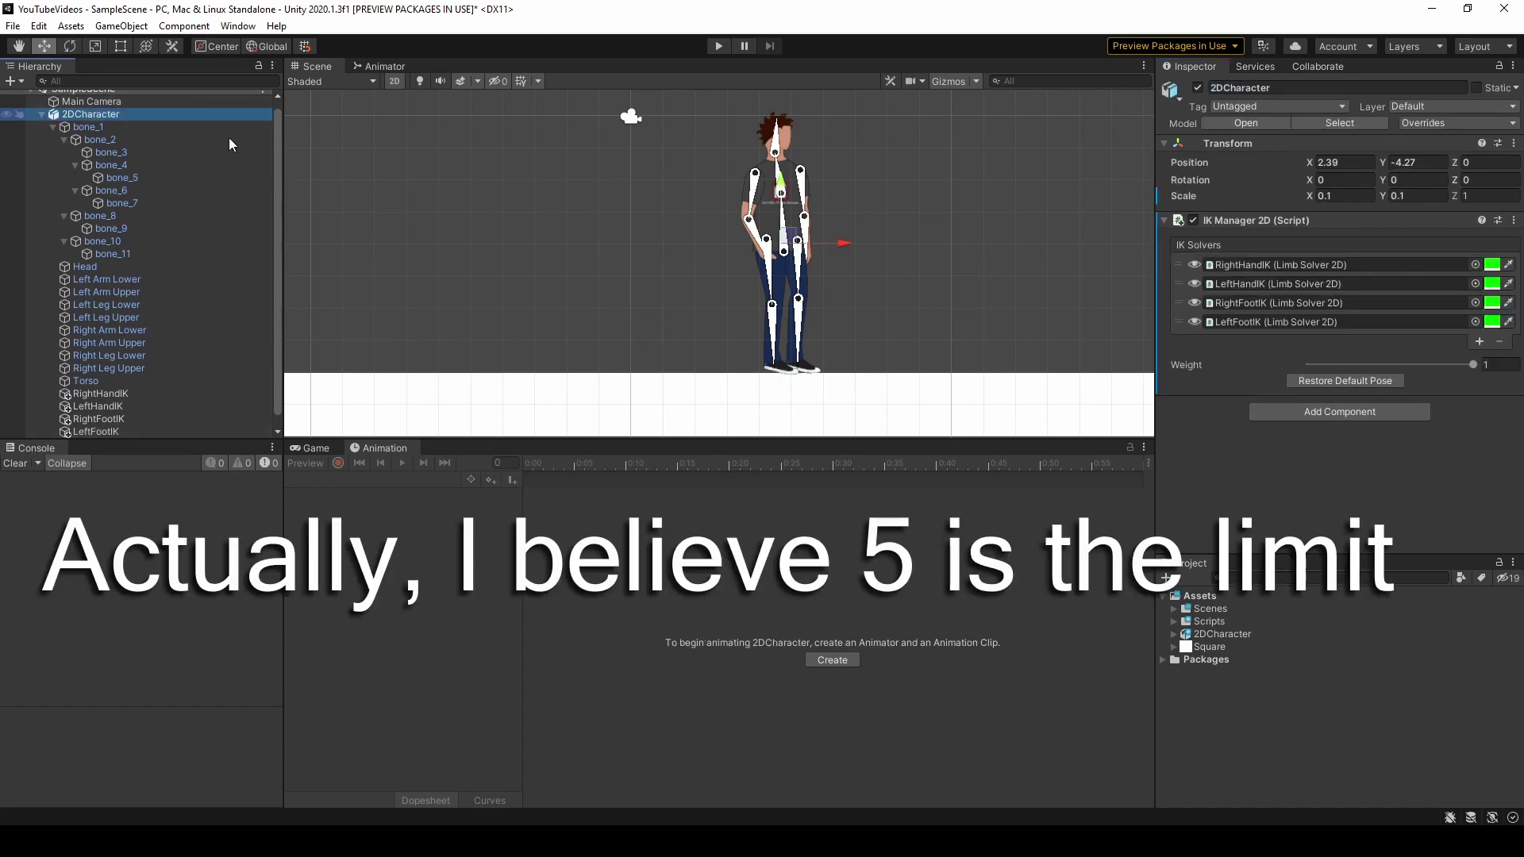
click(1478, 341)
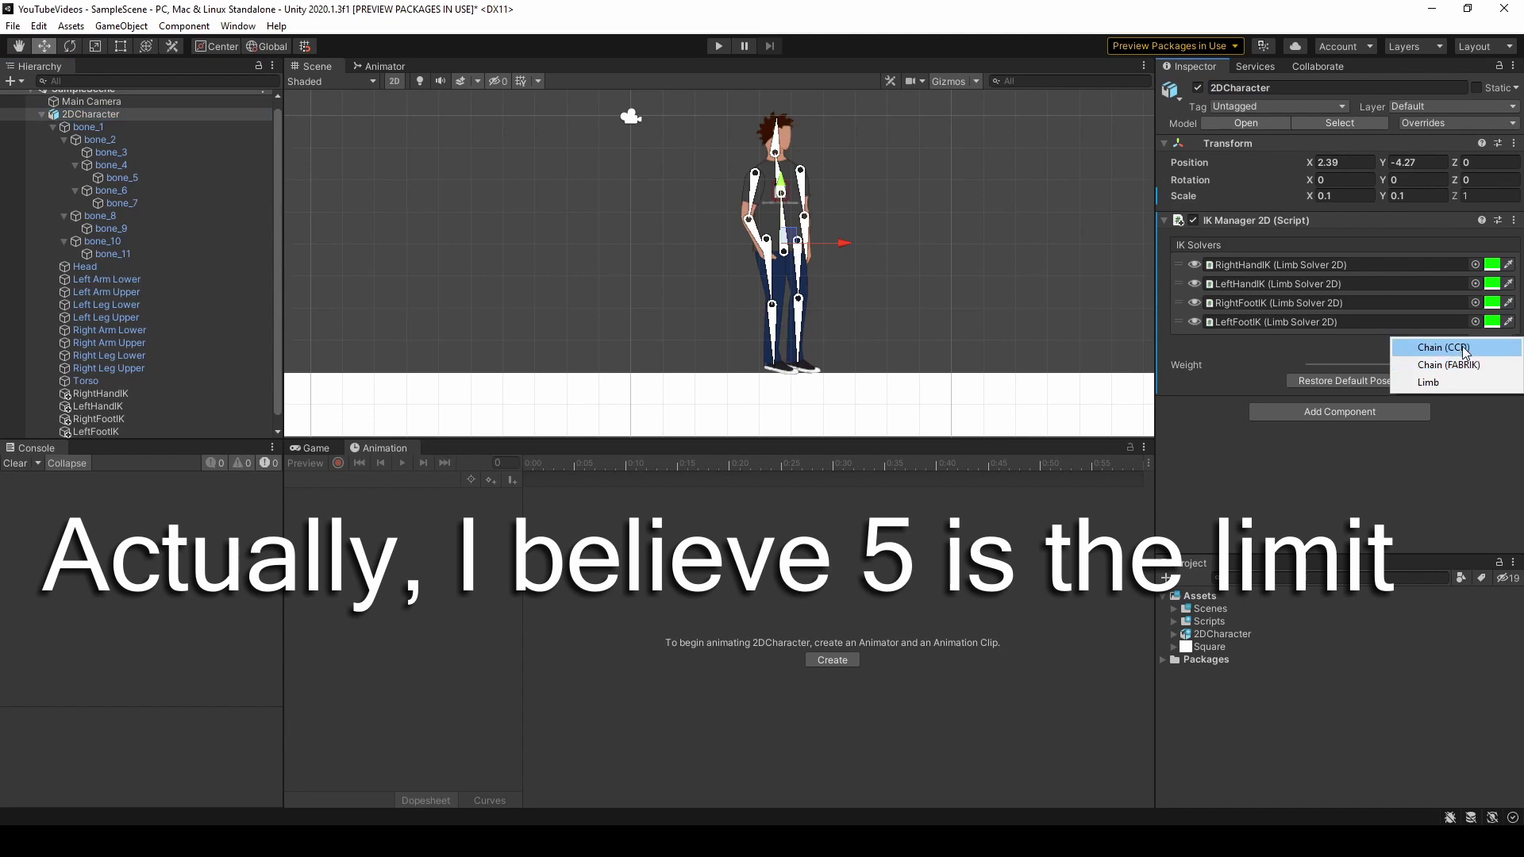